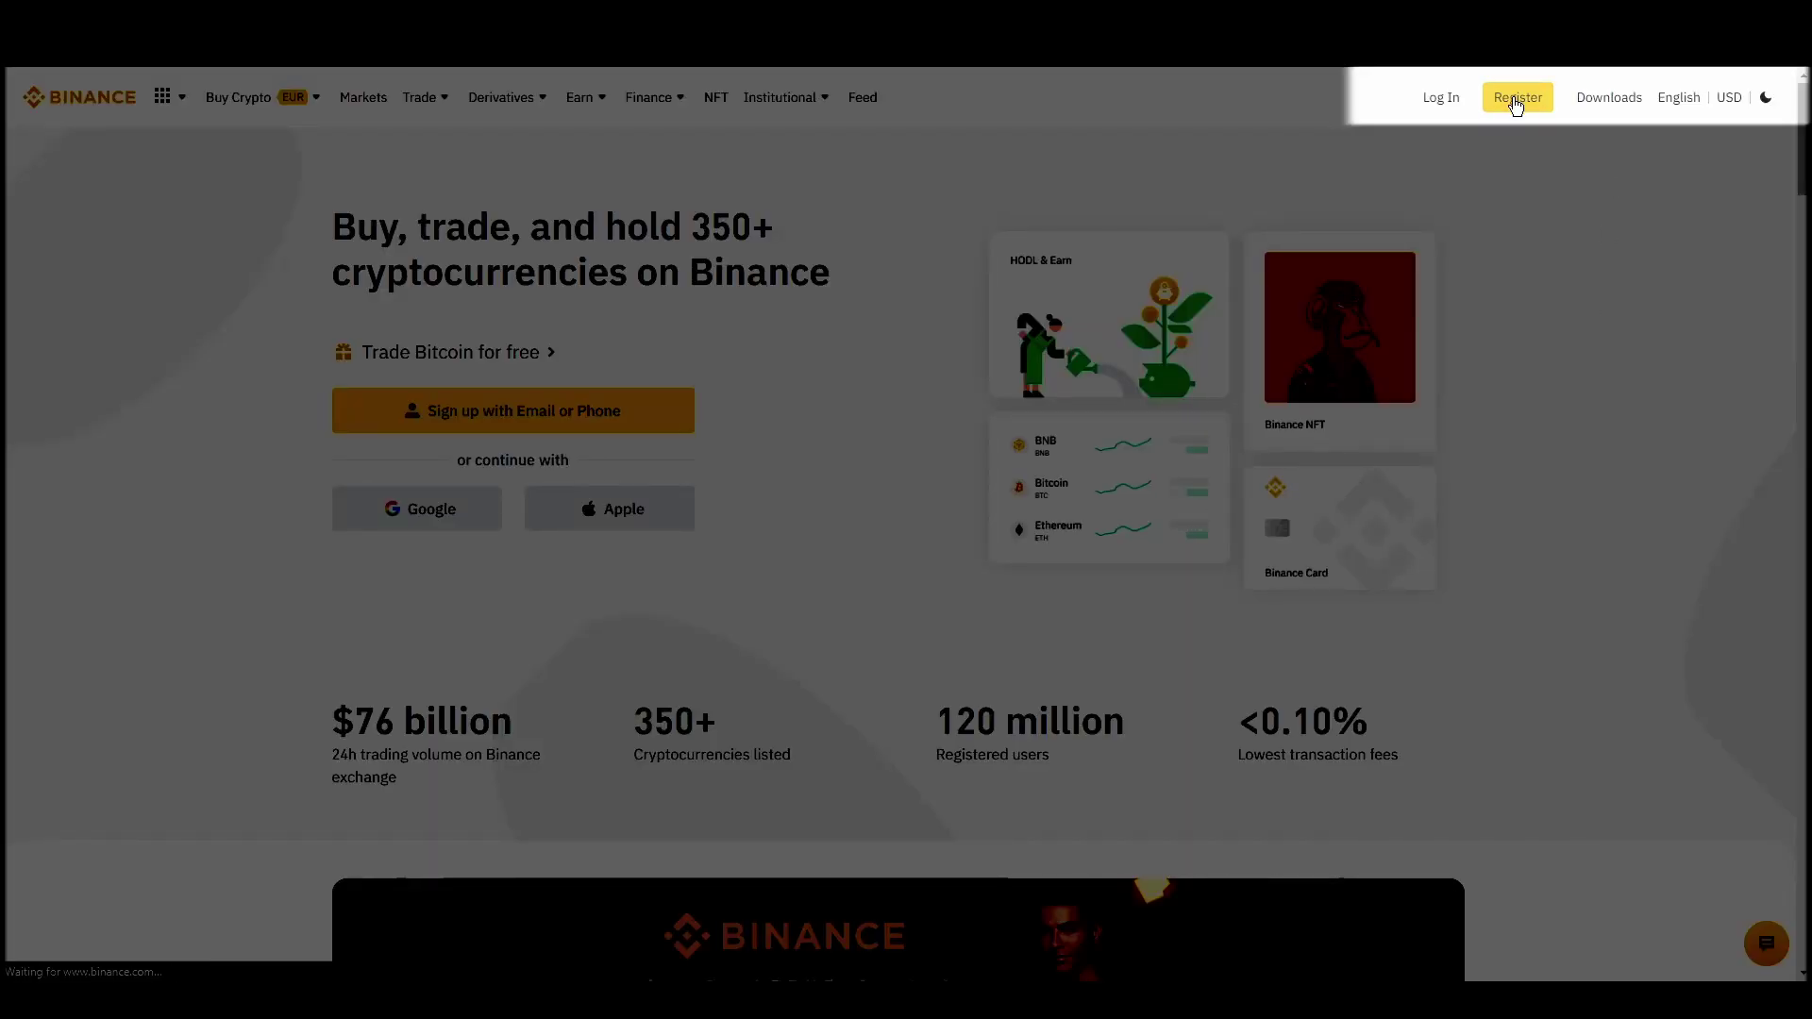
Register a new Binance account with an email address and password, accepting the terms
{"action": "left_click", "coordinate": [688, 360]}
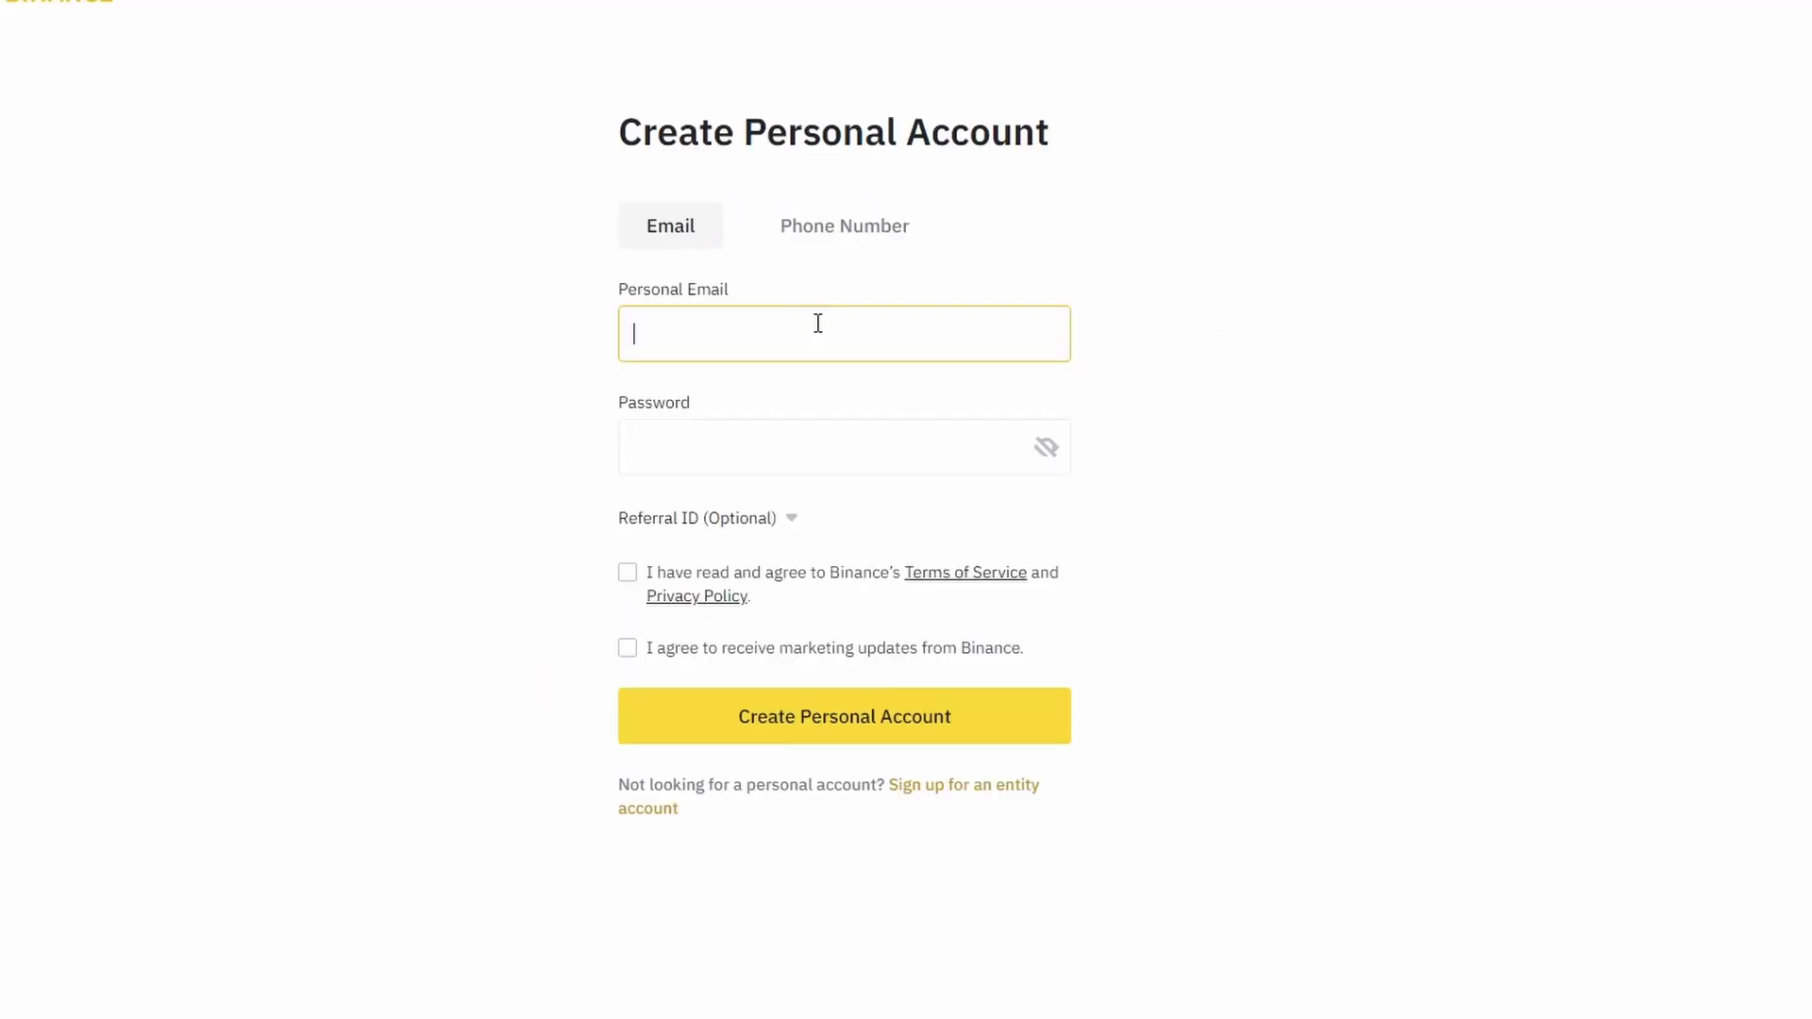
{"action": "left_click", "coordinate": [817, 323]}
{"action": "key", "text": "Tab"}
{"action": "type", "text": "***********"}
{"action": "left_click", "coordinate": [628, 572]}
{"action": "left_click", "coordinate": [947, 745]}
Solve the slider security puzzle and enter the six-digit emailed verification code
{"action": "left_click_drag", "start_coordinate": [919, 655], "coordinate": [1232, 655]}
{"action": "left_click", "coordinate": [880, 356]}
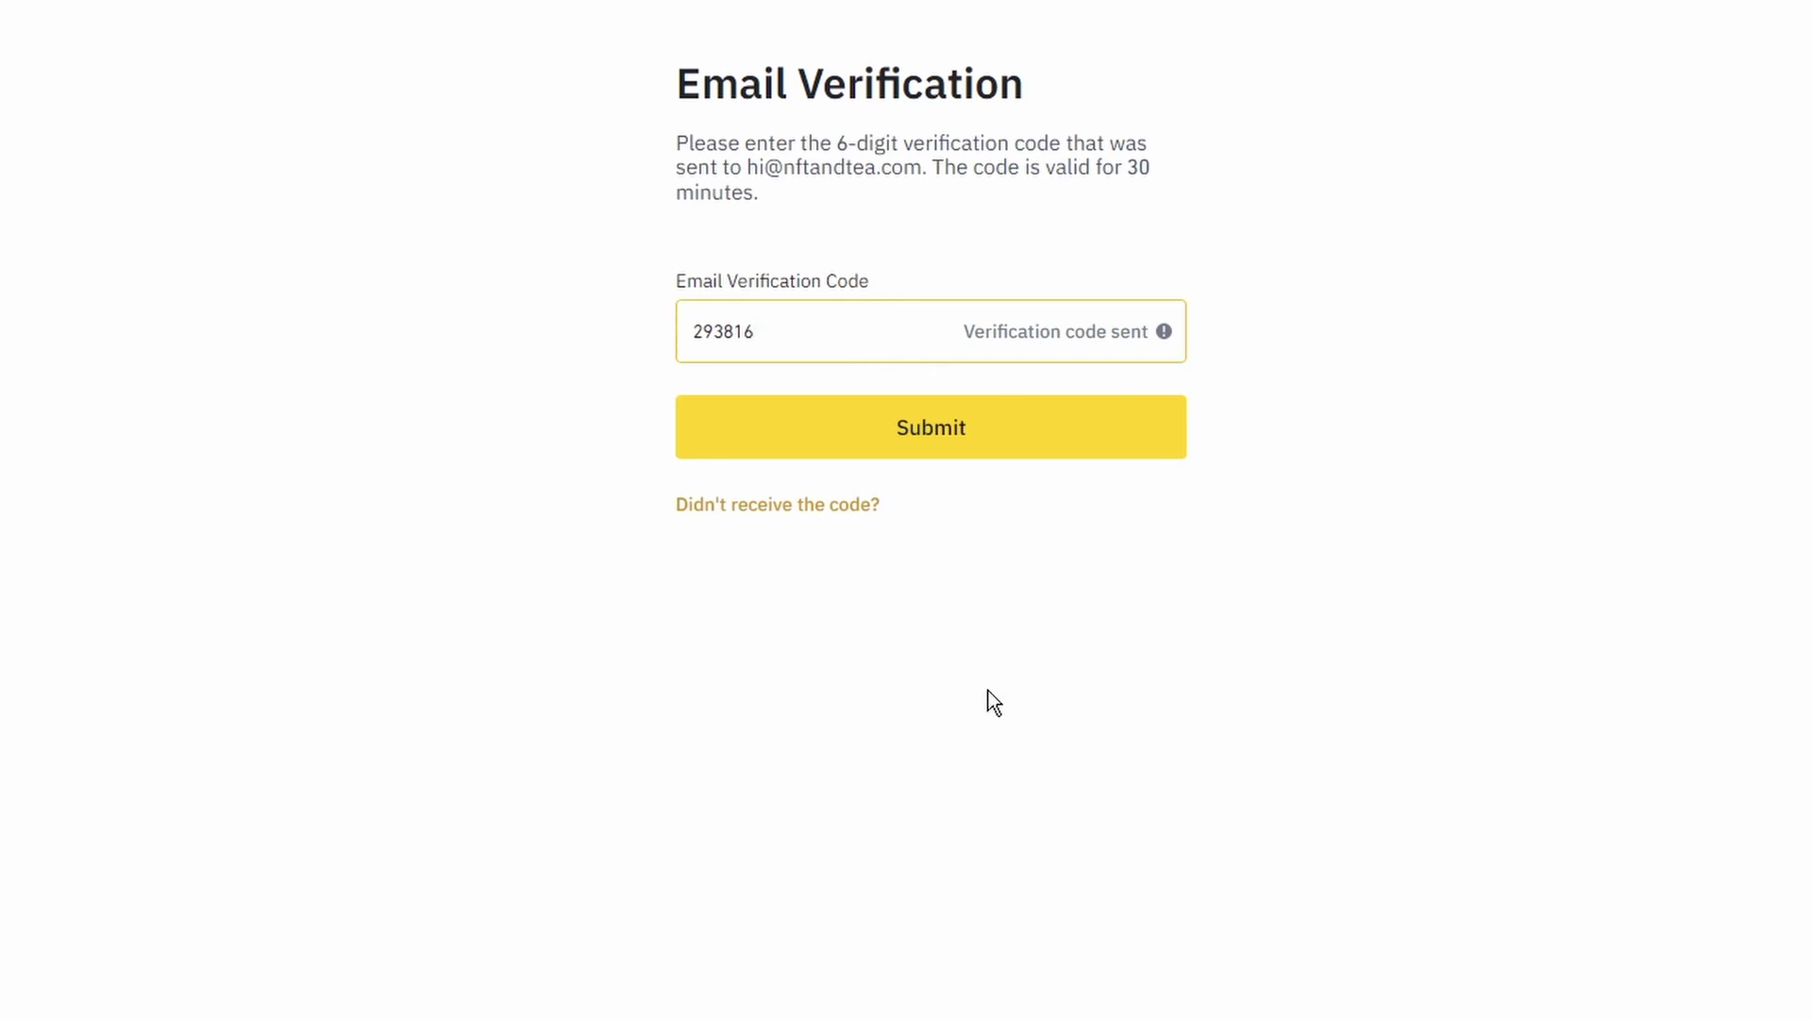
Submit the email code, start identity verification and confirm the nationality selection
{"action": "left_click", "coordinate": [991, 442]}
{"action": "left_click", "coordinate": [639, 660]}
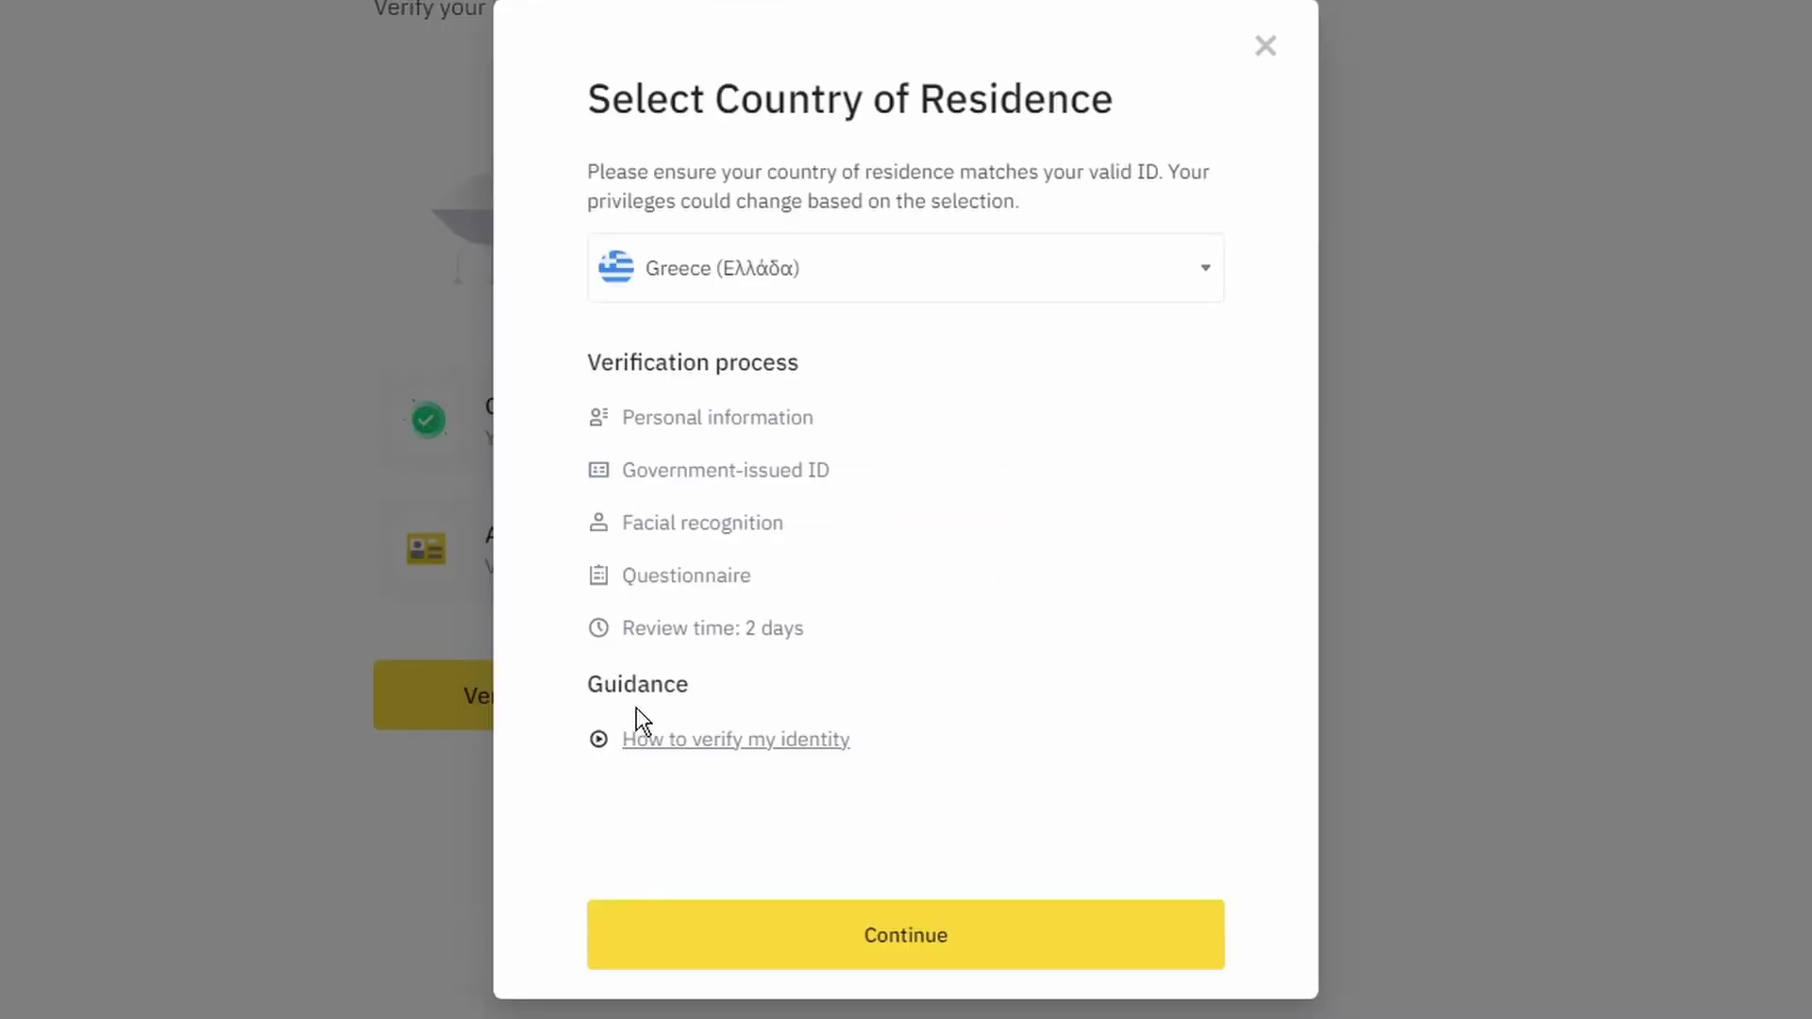
{"action": "key", "text": "Return"}
{"action": "left_click", "coordinate": [995, 316]}
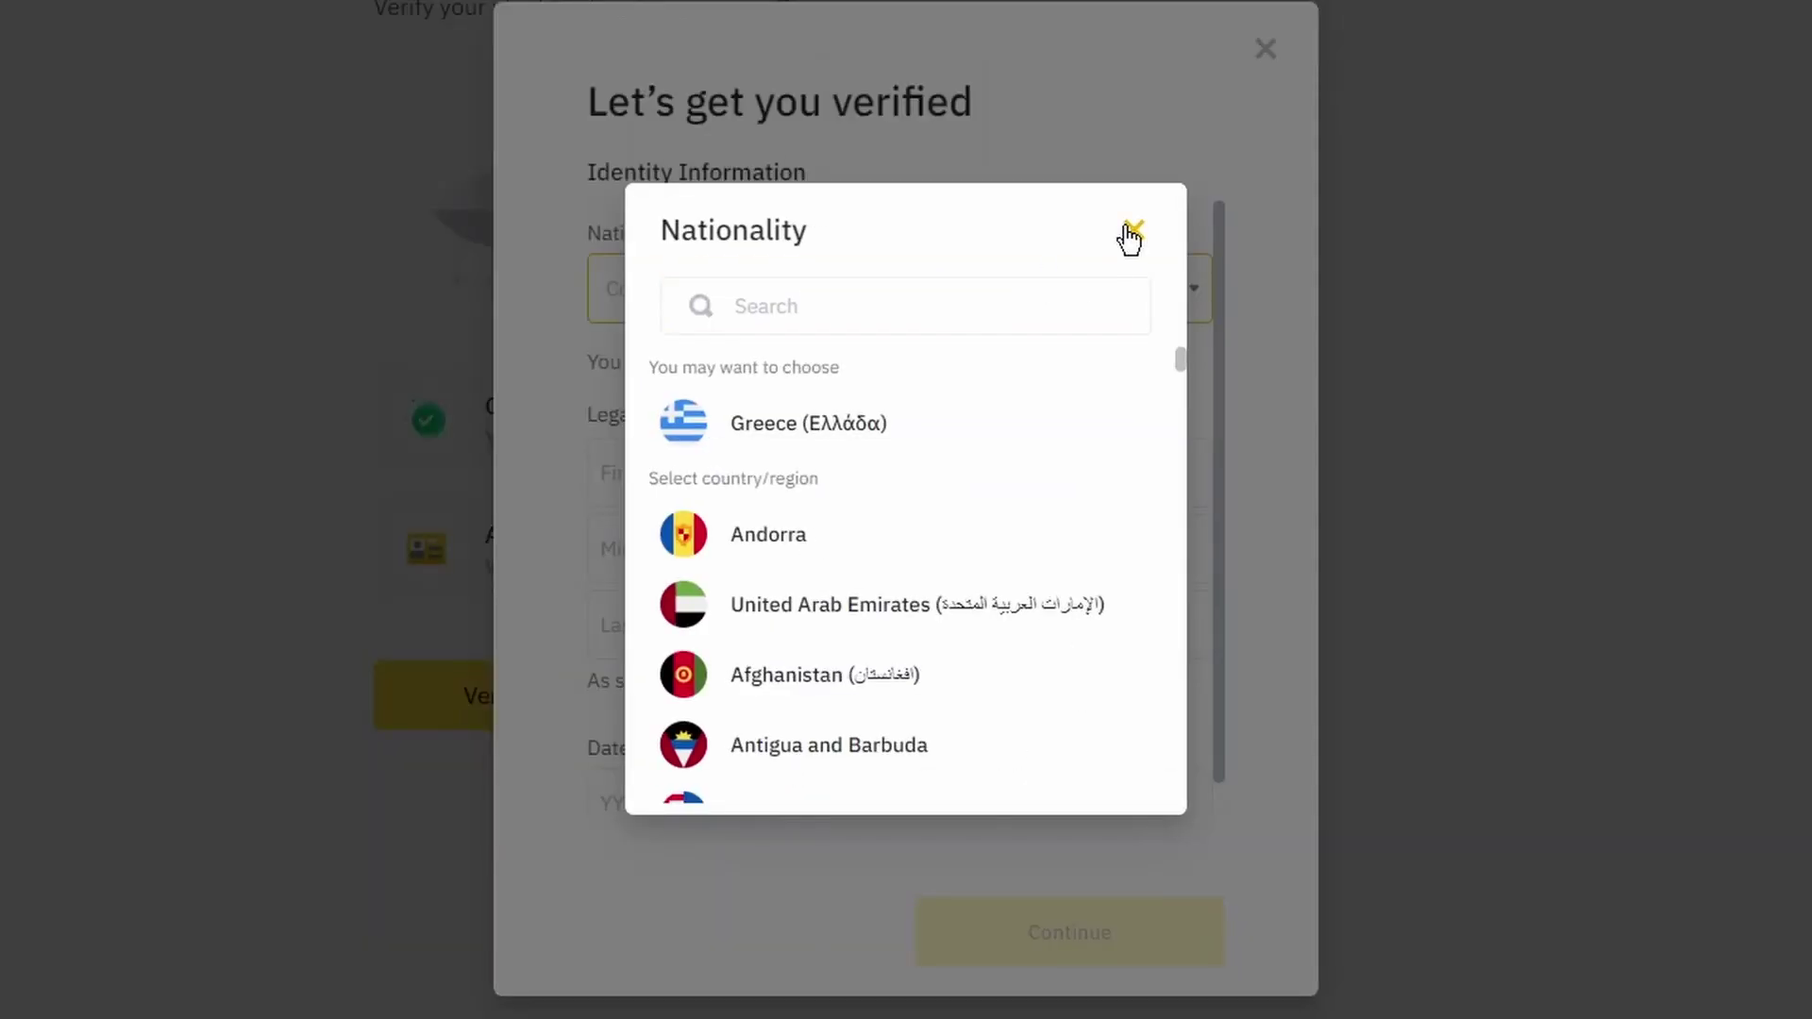
Fill in the legal first and last name and date of birth
{"action": "left_click", "coordinate": [1129, 235]}
{"action": "left_click", "coordinate": [993, 436]}
{"action": "type", "text": "Example"}
{"action": "key", "text": "Tab"}
{"action": "type", "text": "Example"}
{"action": "key", "text": "Tab"}
Fill in the home address and city fields and continue to identity verification
{"action": "type", "text": "Example"}
{"action": "left_click", "coordinate": [774, 766]}
{"action": "type", "text": "19981111"}
{"action": "left_click", "coordinate": [946, 323]}
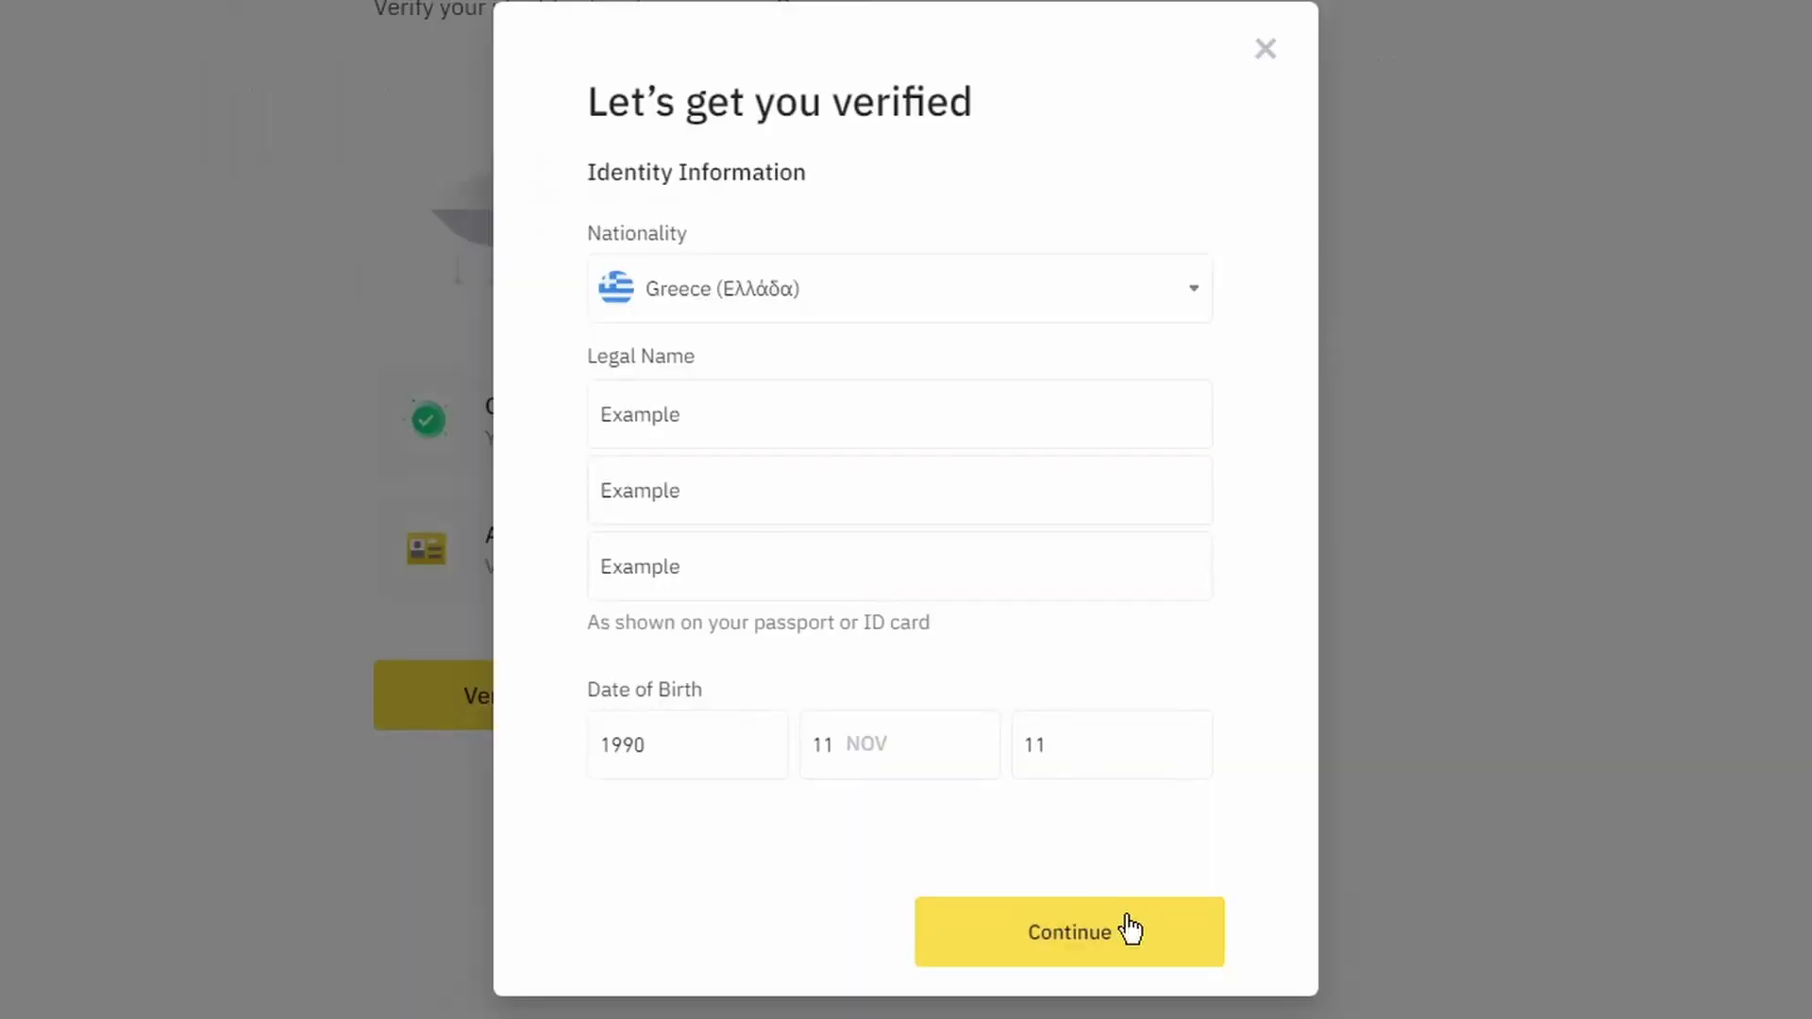
{"action": "left_click", "coordinate": [1145, 938]}
{"action": "left_click", "coordinate": [799, 265]}
{"action": "type", "text": "Example"}
{"action": "key", "text": "Tab"}
{"action": "type", "text": "Example"}
{"action": "left_click", "coordinate": [783, 497]}
{"action": "type", "text": "Example"}
{"action": "left_click", "coordinate": [1105, 939]}
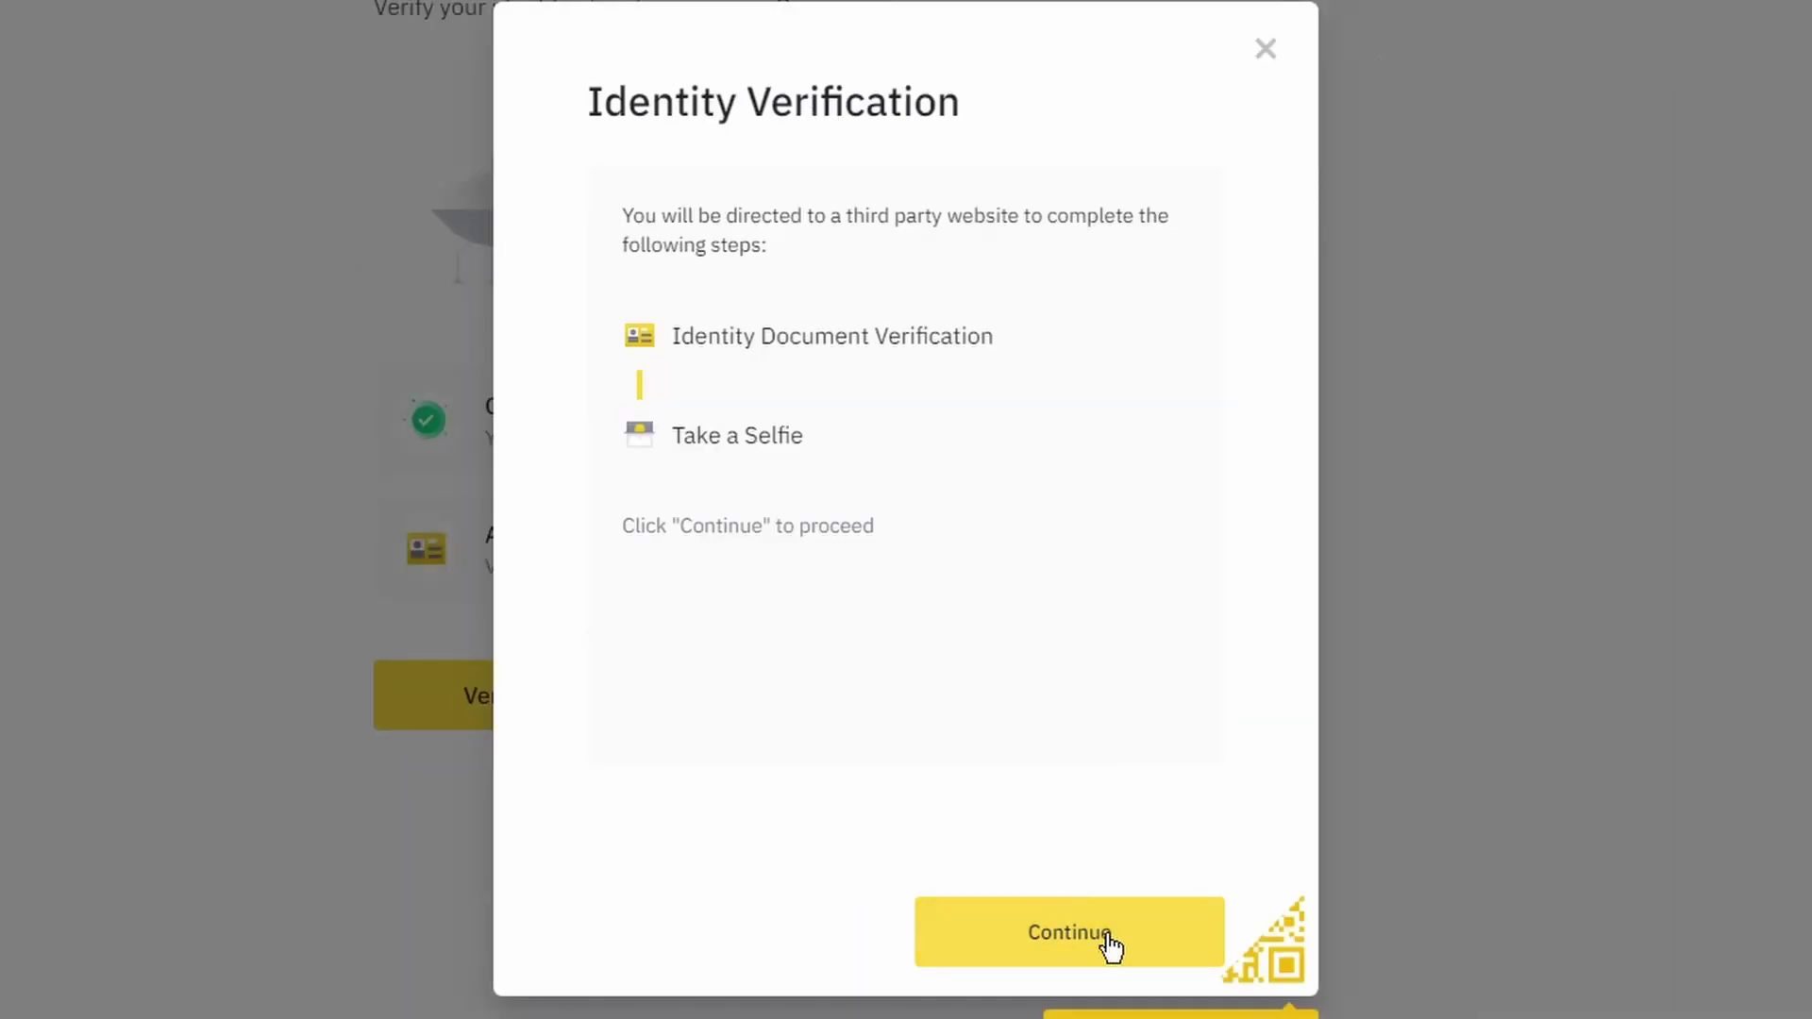
Choose driver's license as the identity document, allow camera access, and return to the Binance home page
{"action": "left_click", "coordinate": [1106, 944]}
{"action": "left_click", "coordinate": [920, 442]}
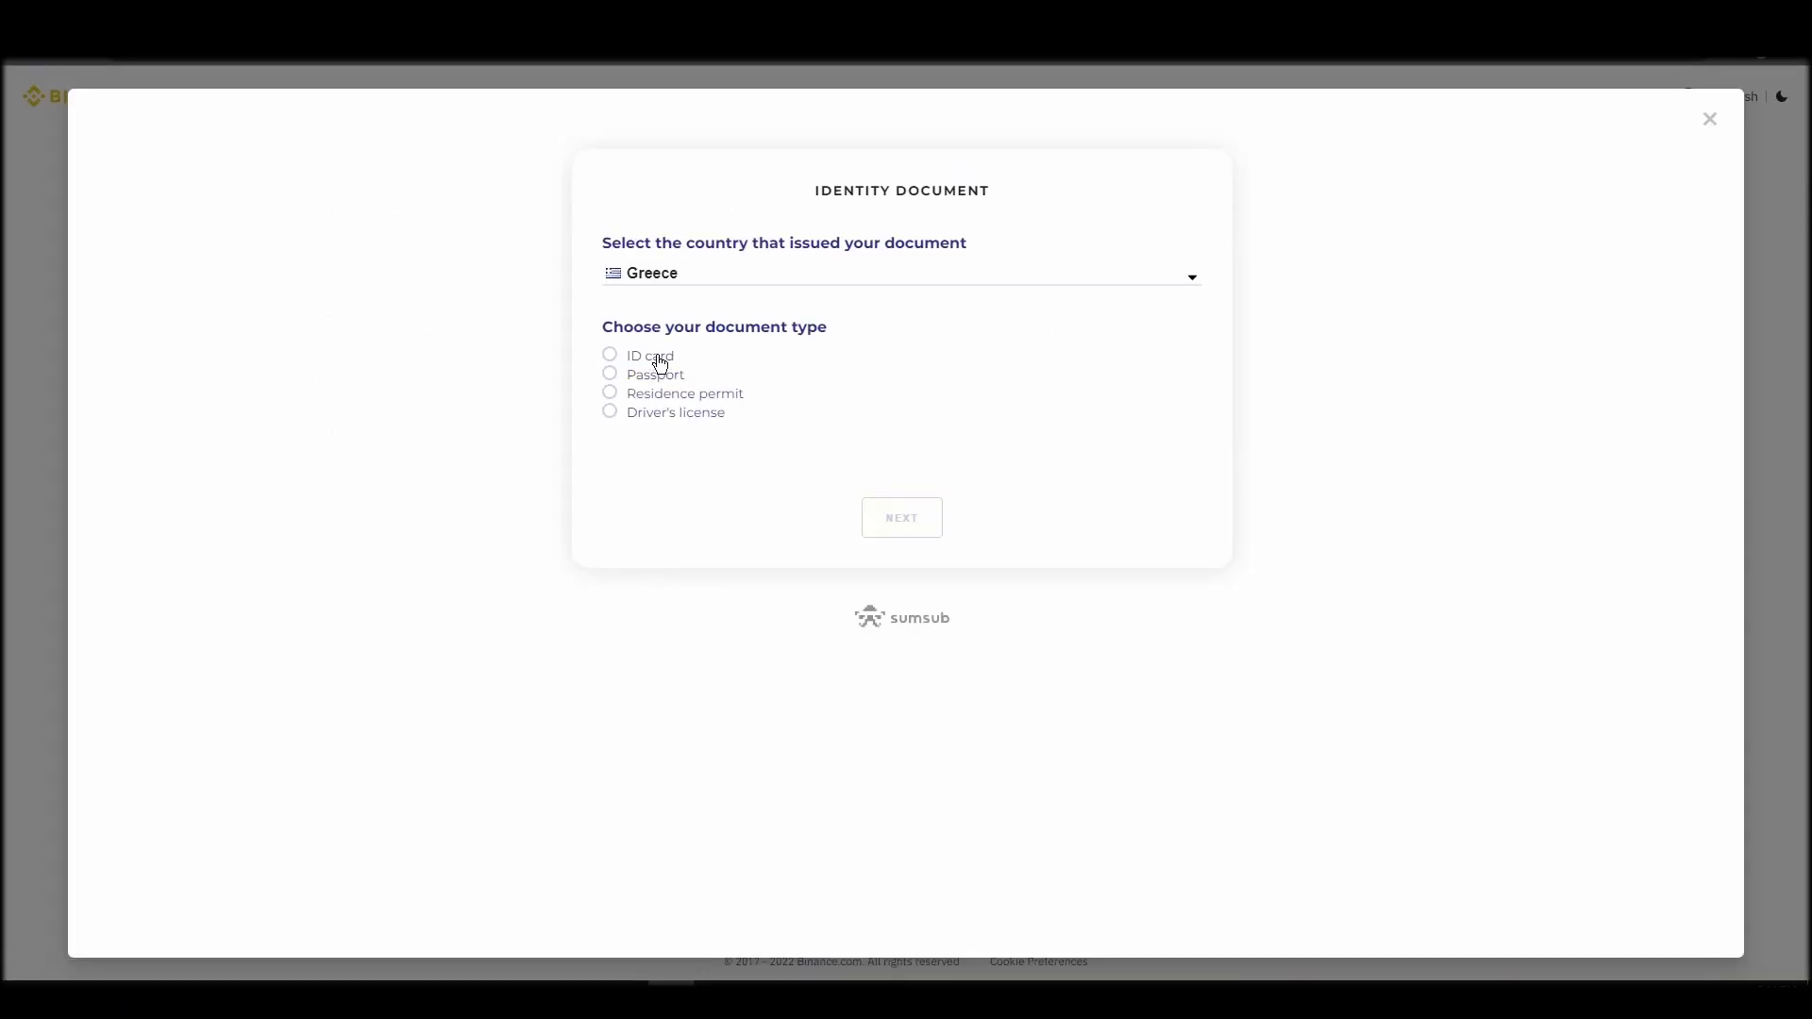
{"action": "left_click", "coordinate": [659, 374]}
{"action": "left_click", "coordinate": [676, 413]}
{"action": "left_click", "coordinate": [901, 744]}
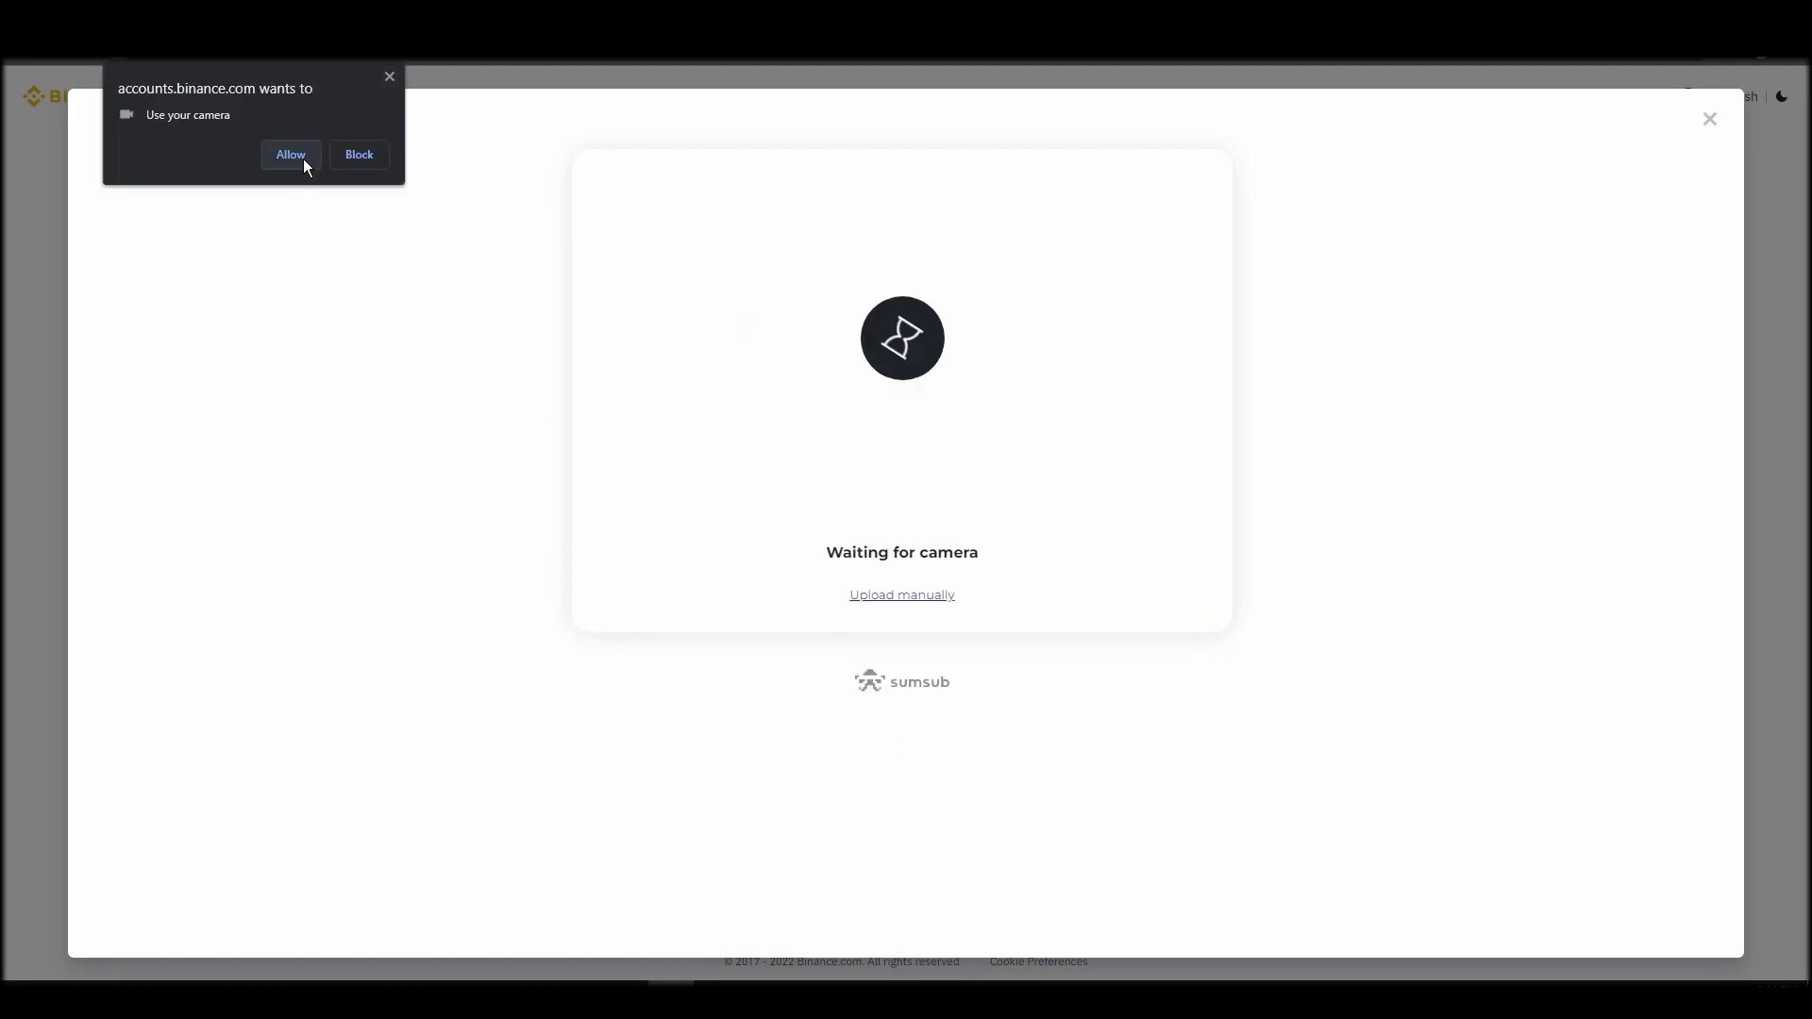
{"action": "scroll", "coordinate": [767, 656], "scroll_direction": "down", "scroll_amount": 2}
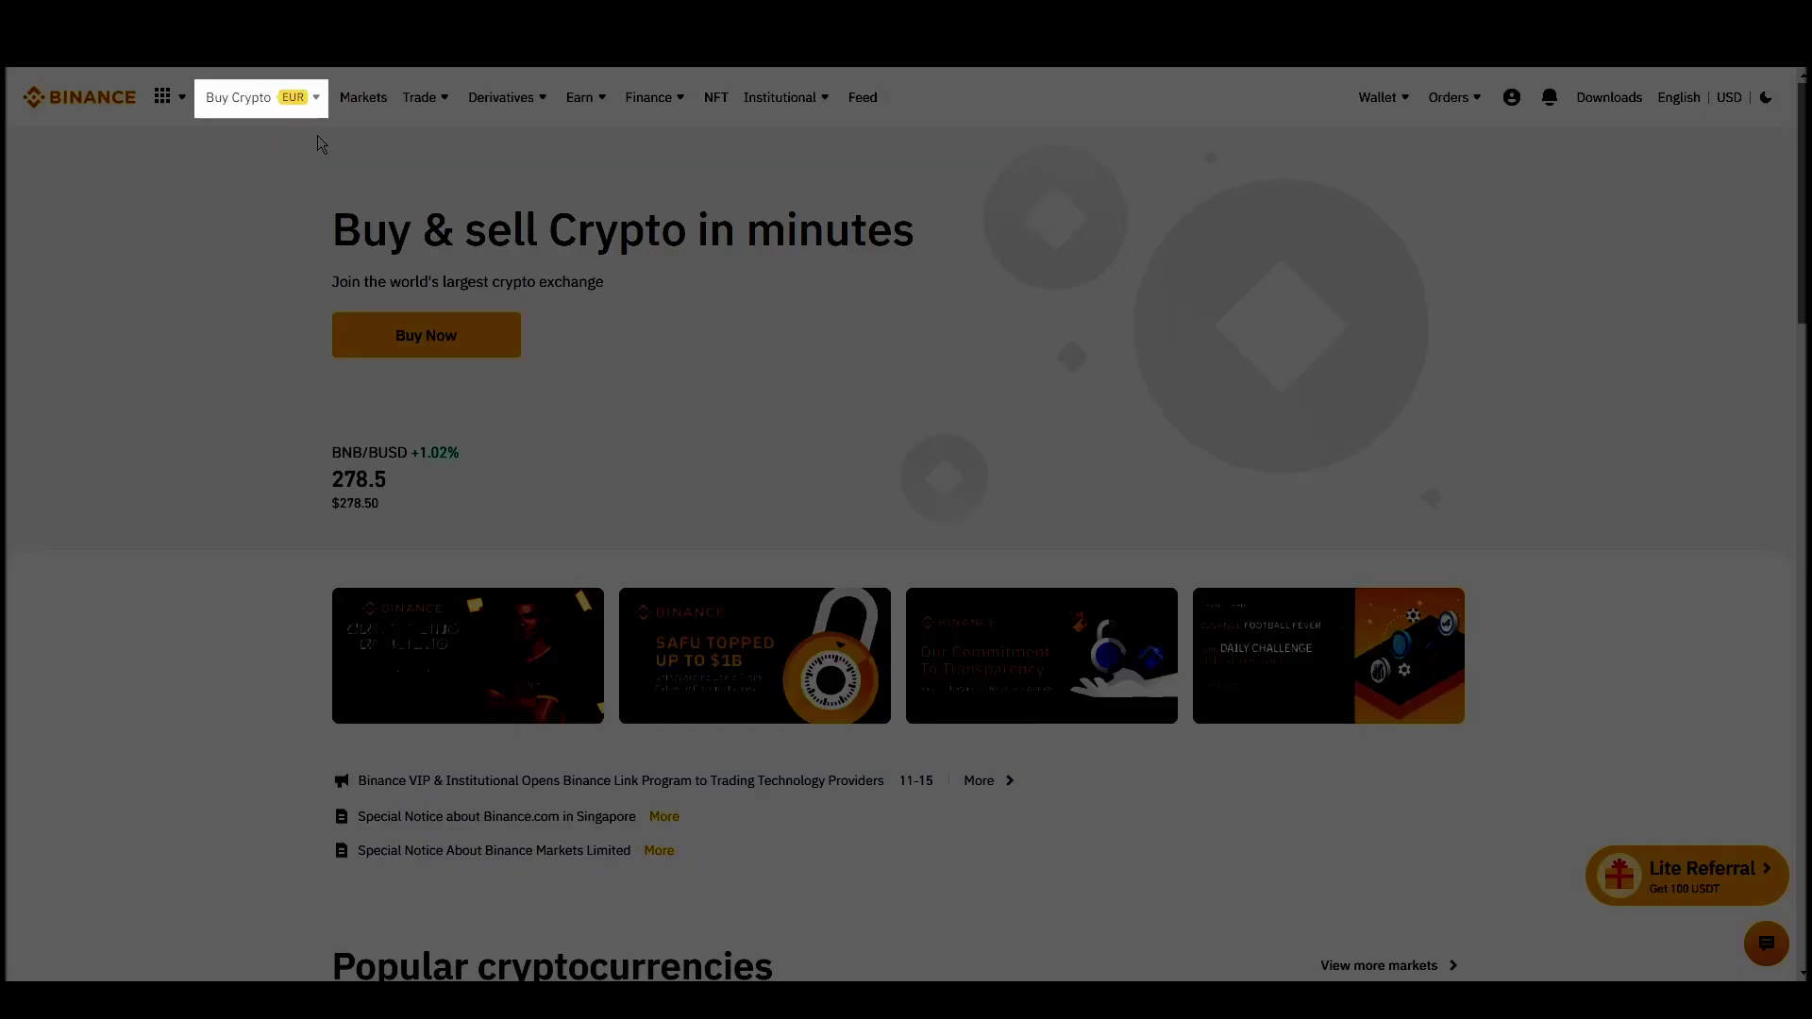
Open the Buy Crypto with Credit/Debit Card page and dismiss the intro
{"action": "mouse_move", "coordinate": [286, 113]}
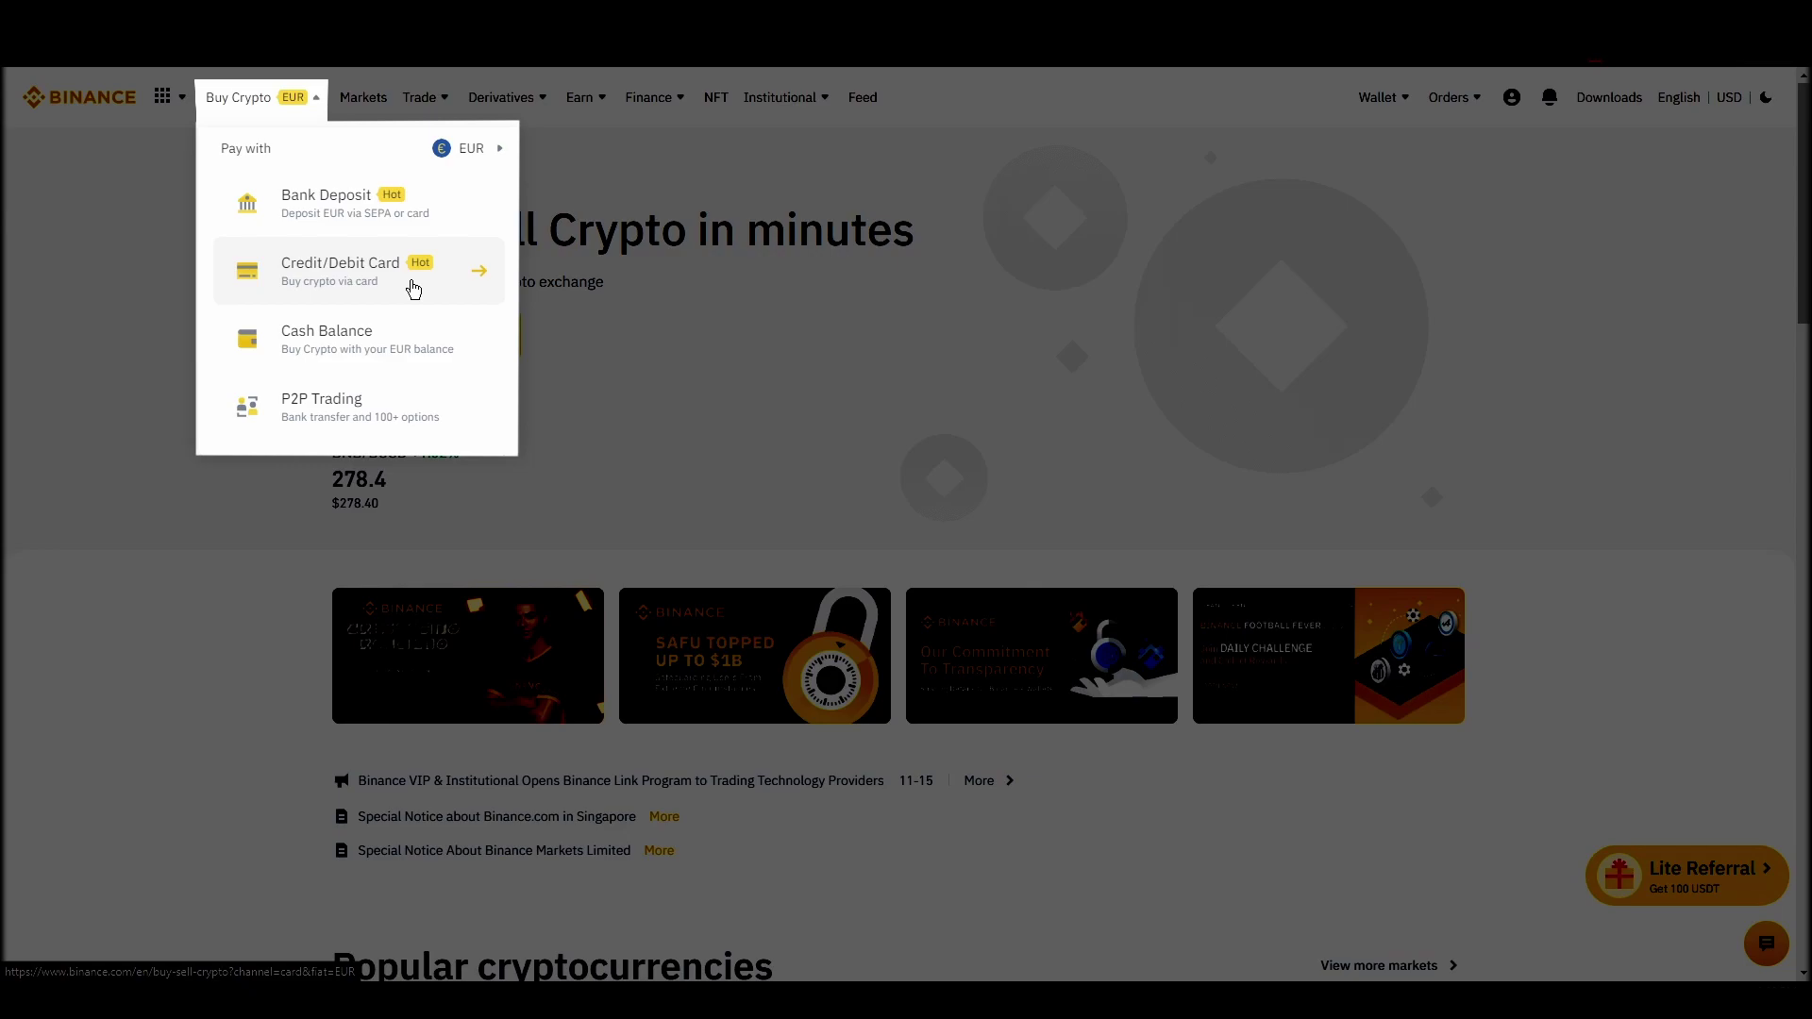
{"action": "left_click", "coordinate": [414, 288]}
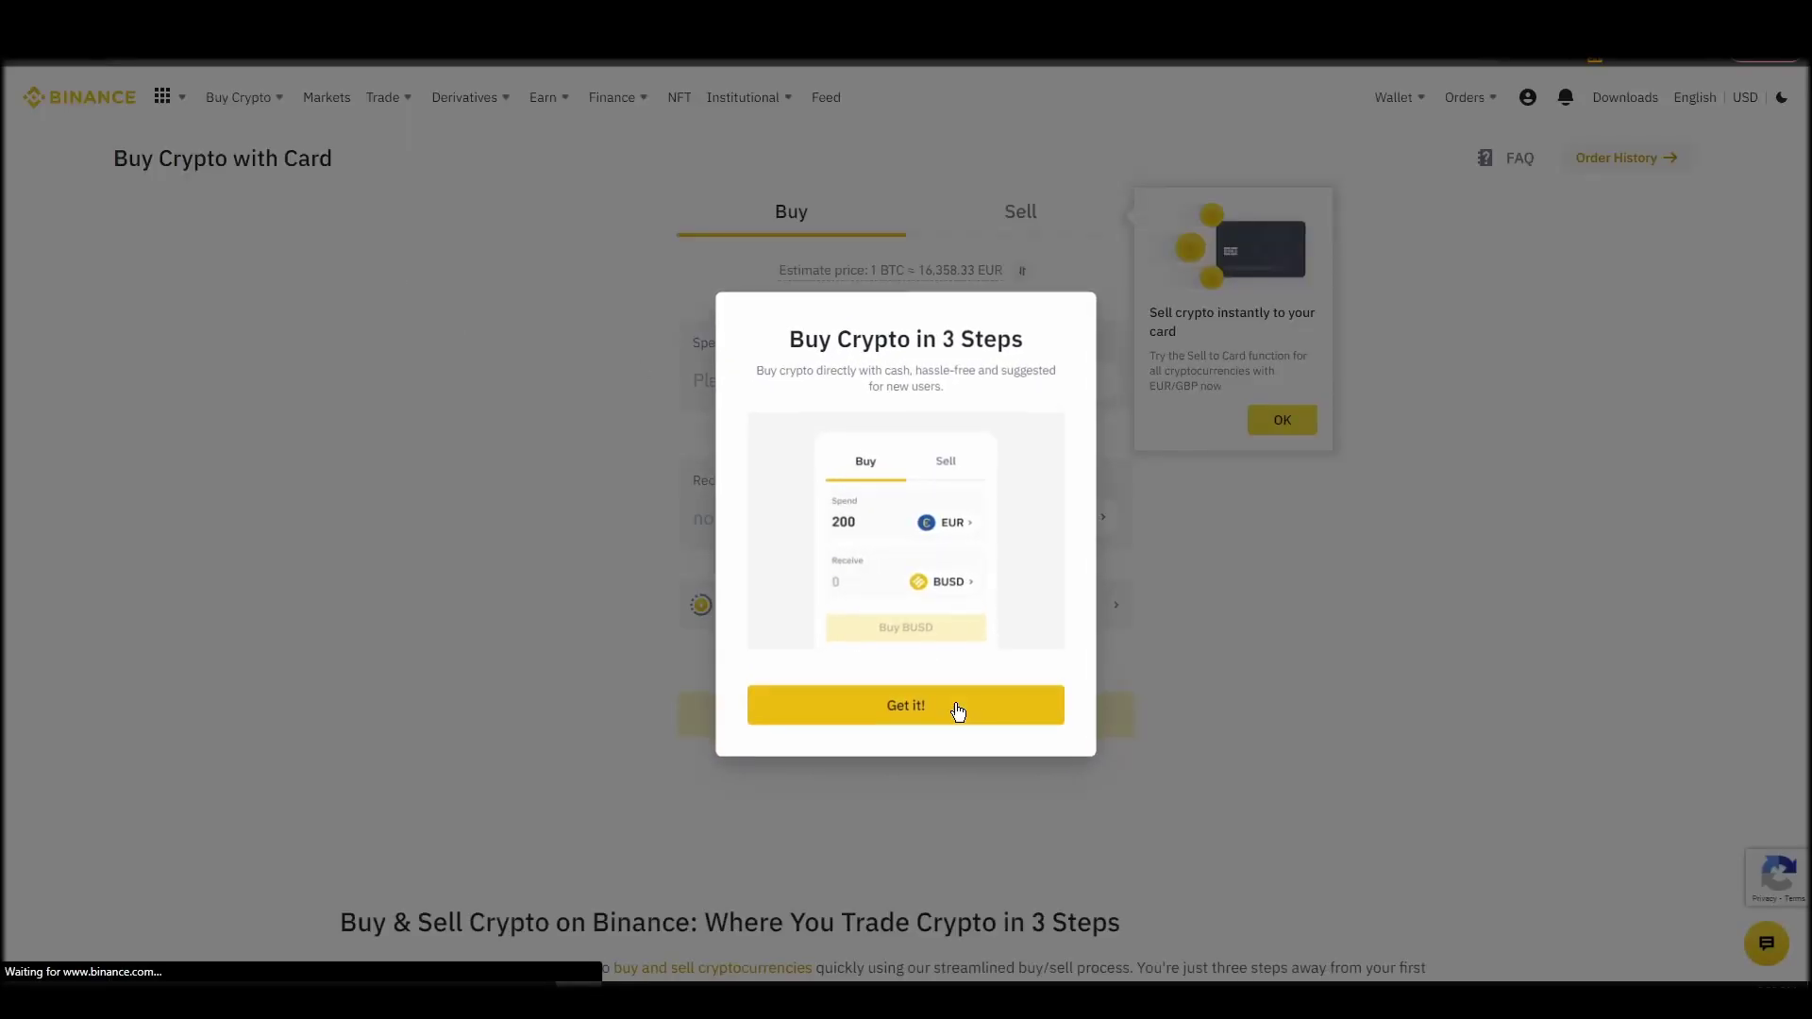
{"action": "left_click", "coordinate": [955, 708]}
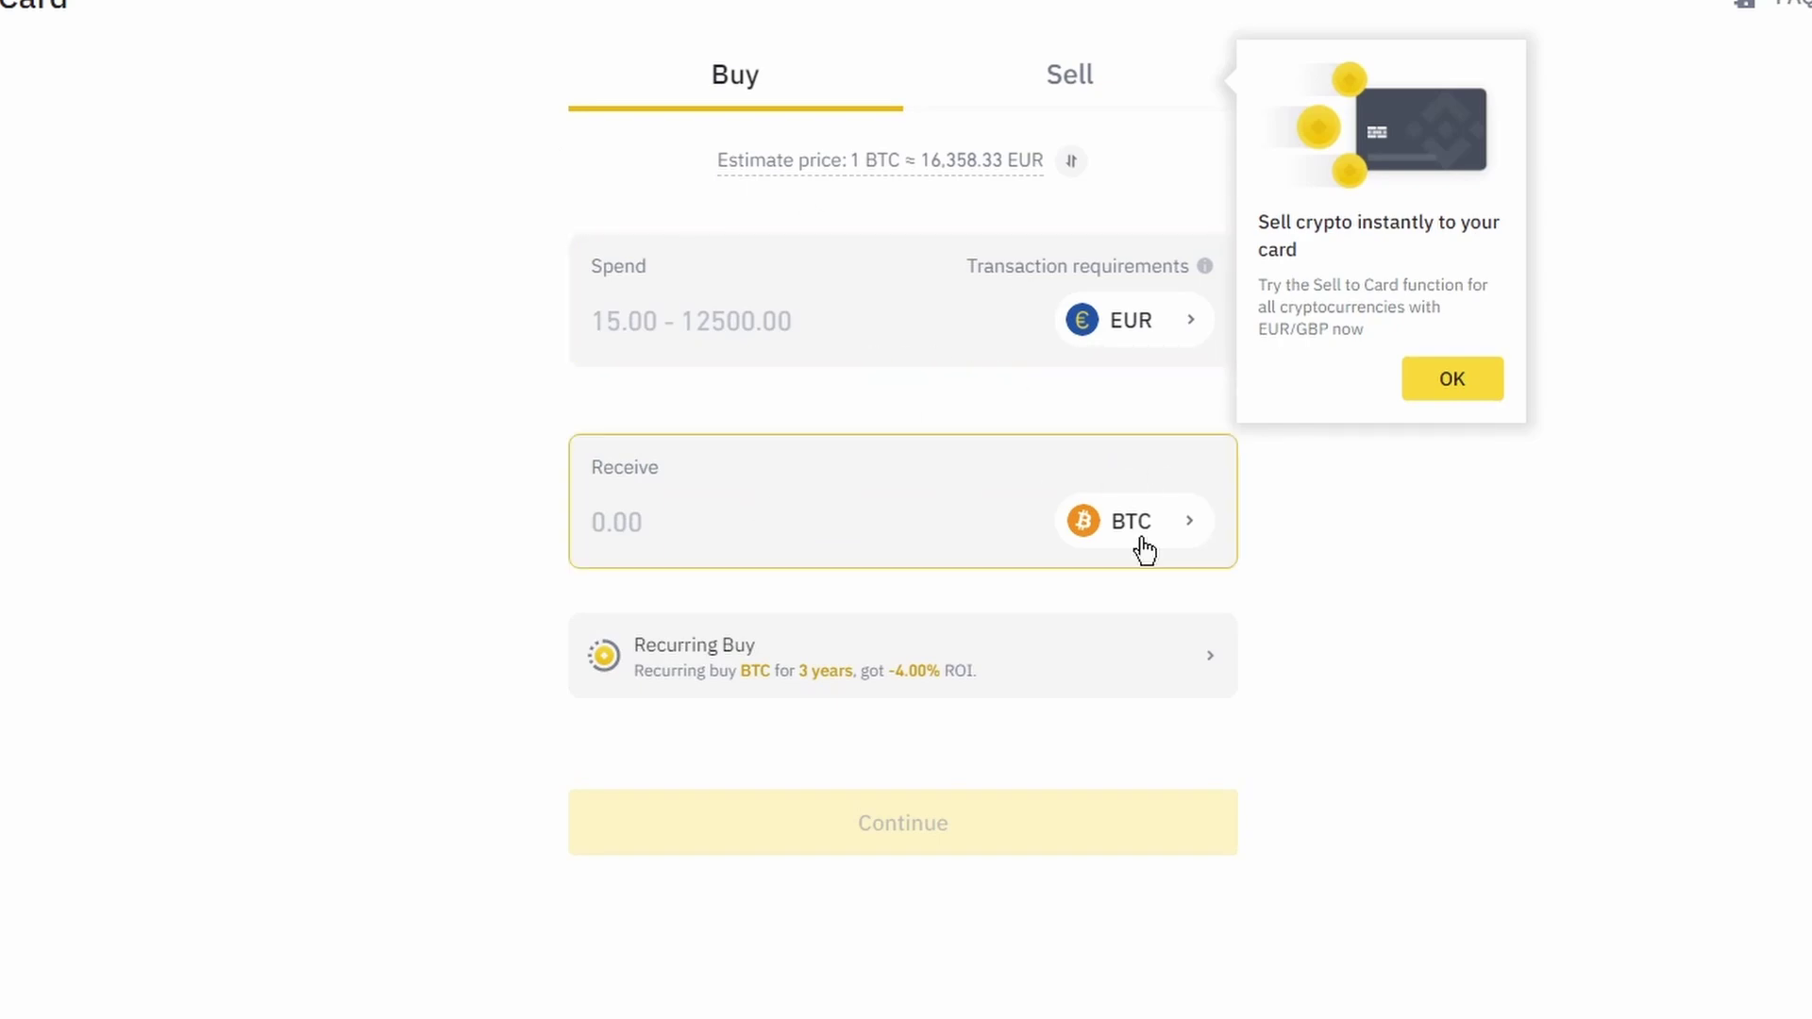
Buy ETH by card, spending 15 EUR, and submit the purchase
{"action": "left_click", "coordinate": [1141, 540]}
{"action": "left_click", "coordinate": [882, 554]}
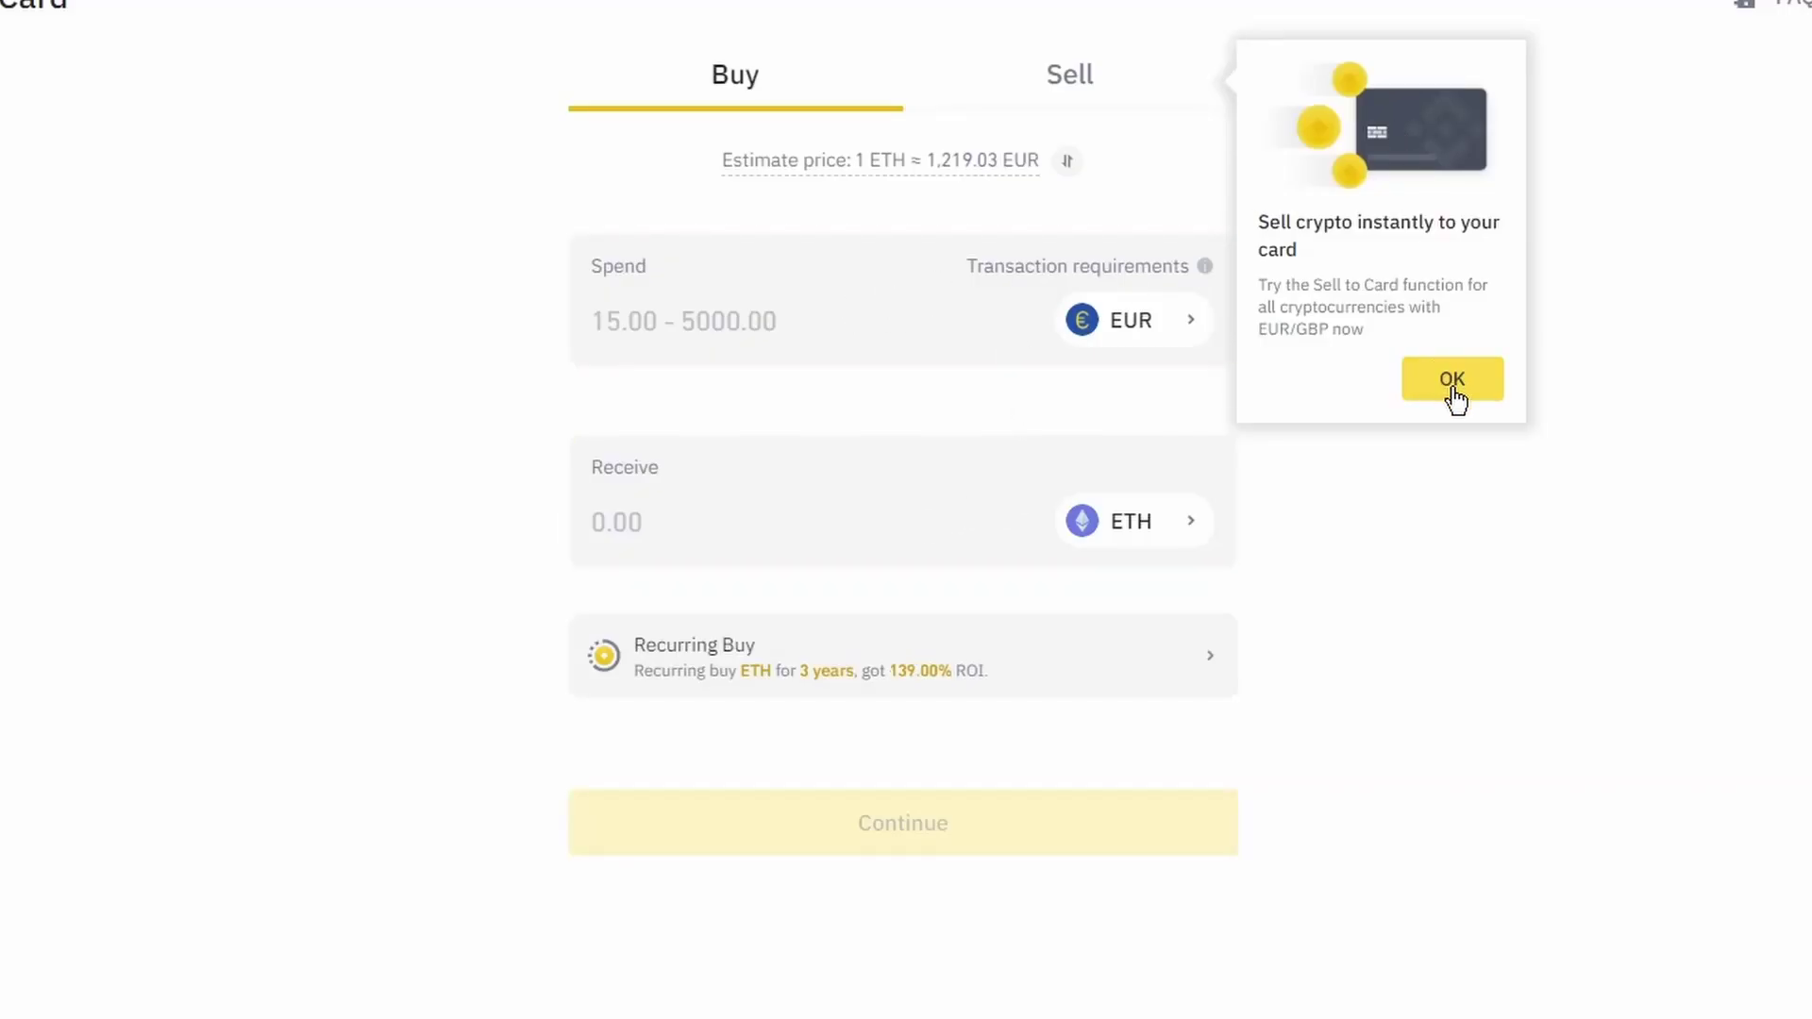
{"action": "left_click", "coordinate": [1453, 382]}
{"action": "left_click", "coordinate": [756, 328]}
{"action": "type", "text": "15"}
{"action": "left_click", "coordinate": [308, 326]}
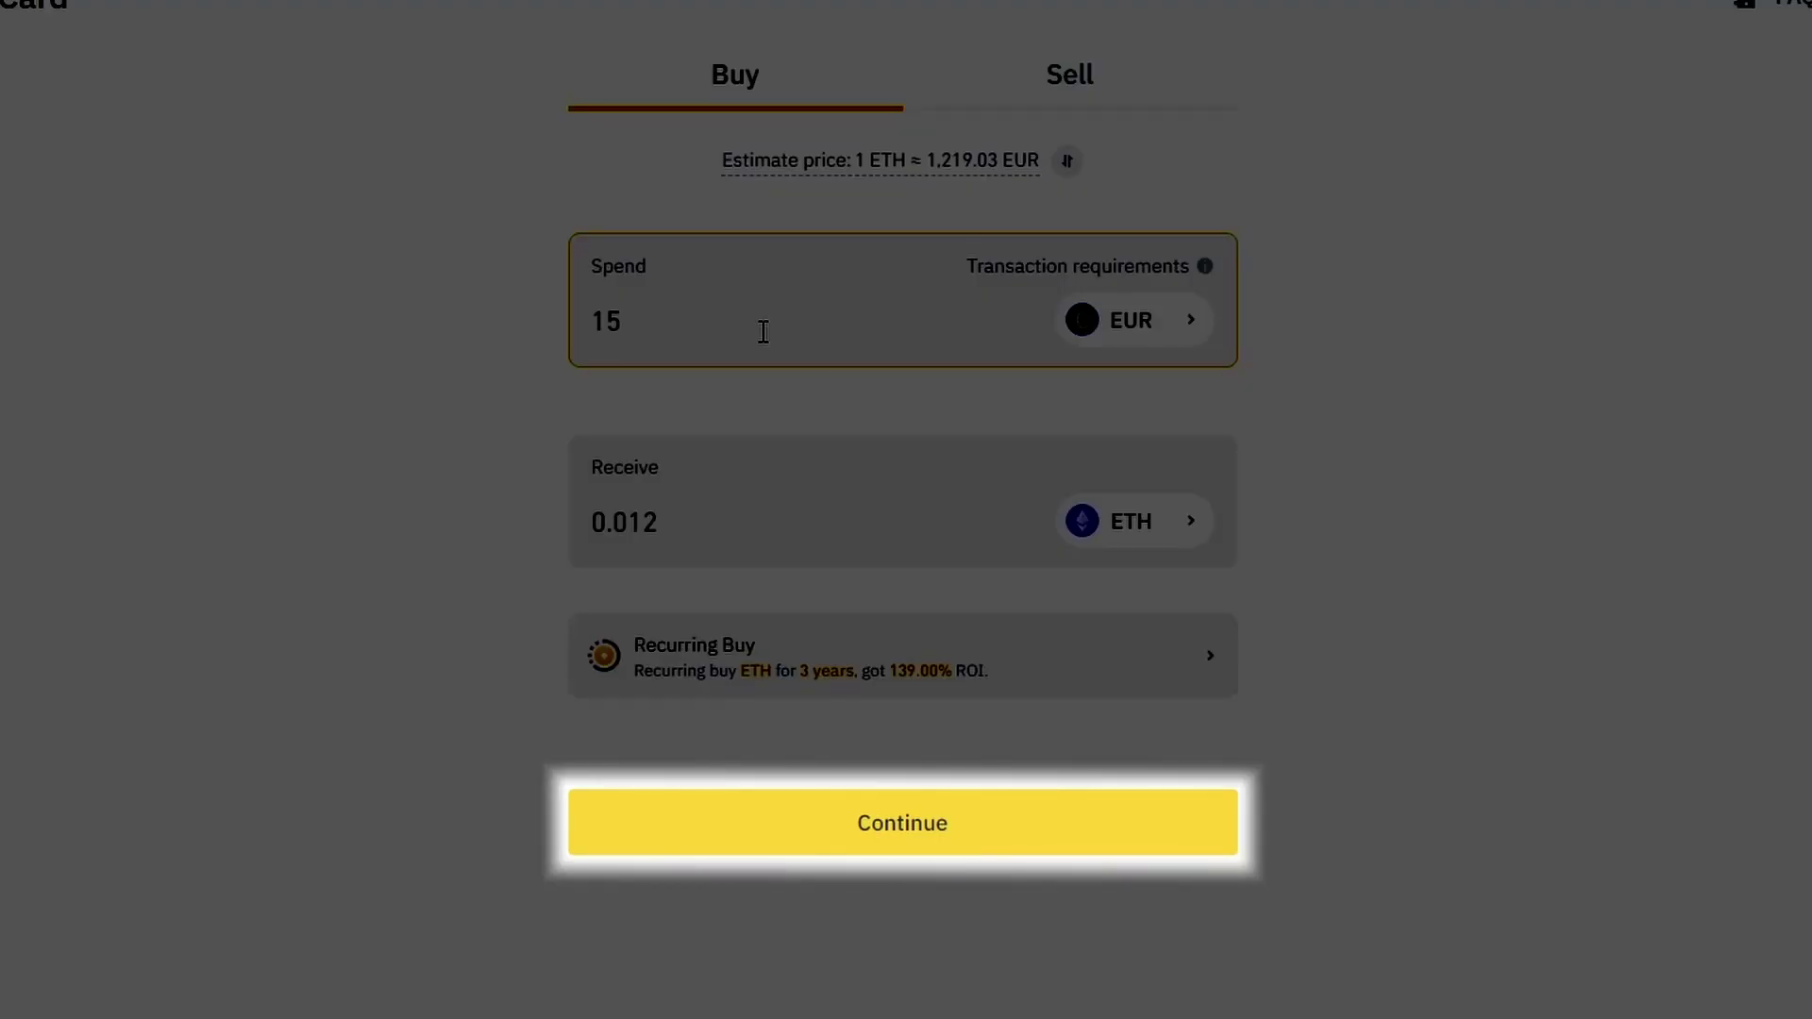
{"action": "left_click", "coordinate": [903, 795]}
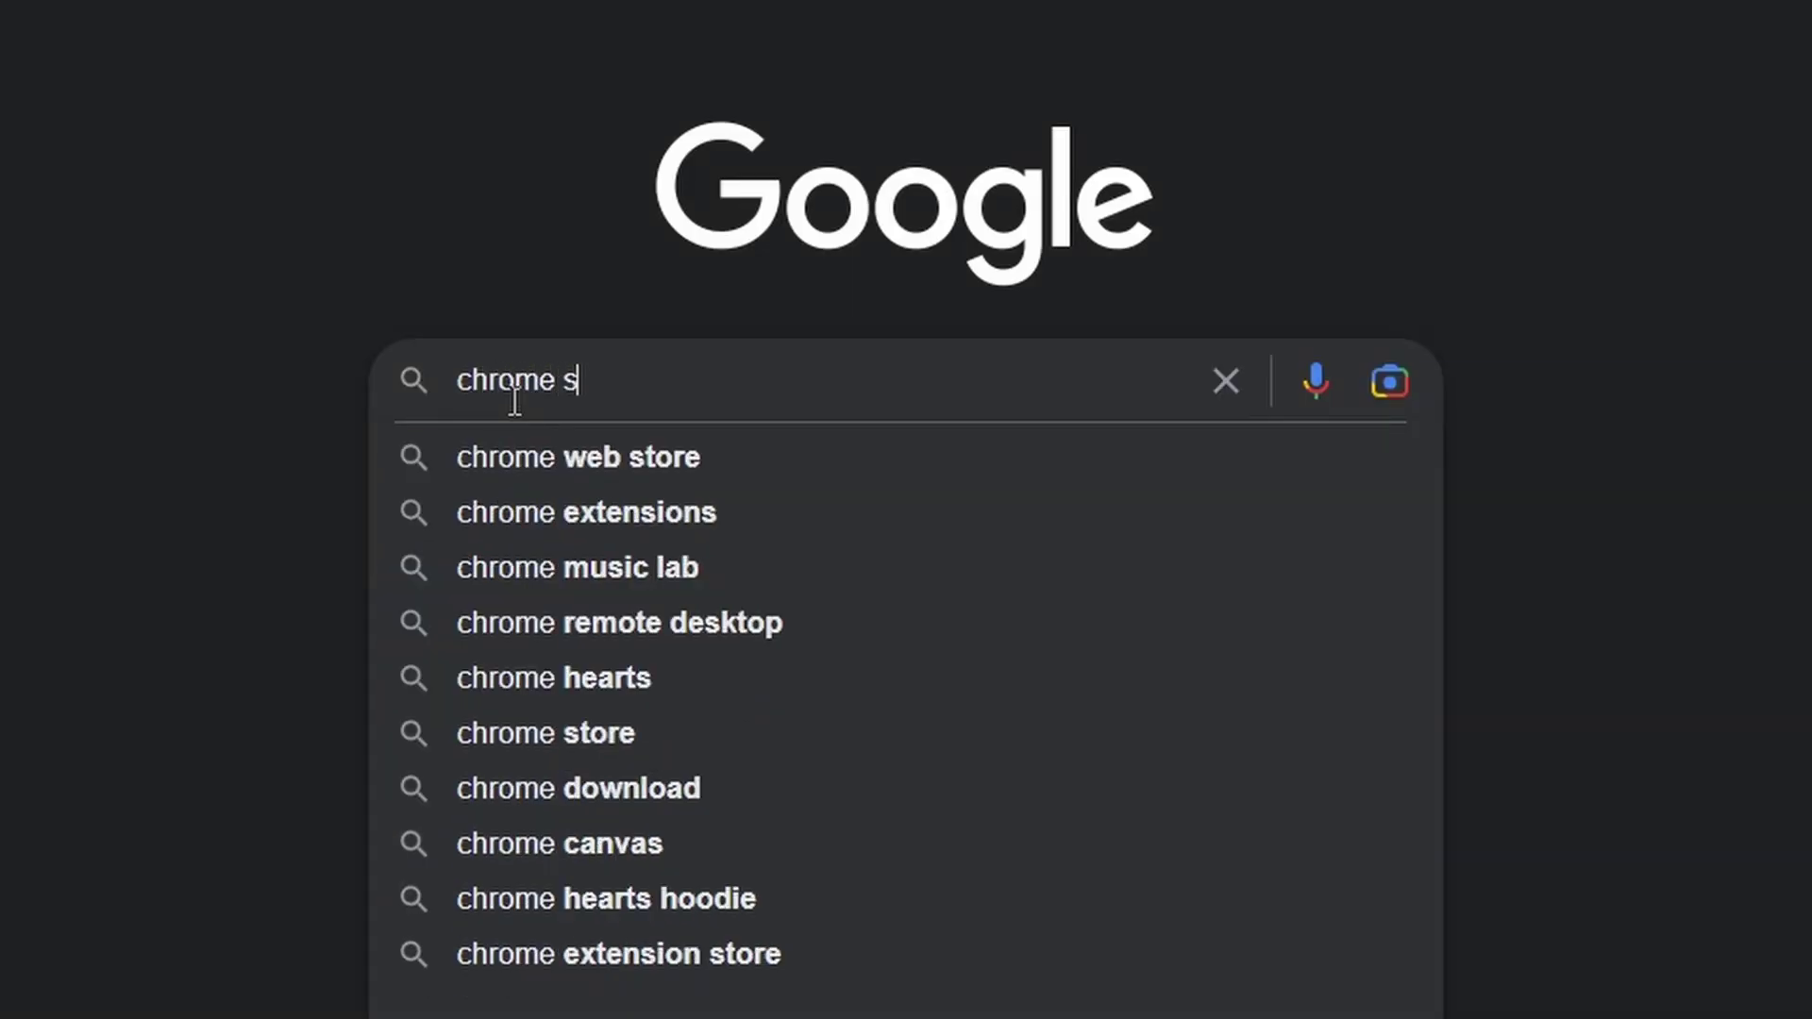
Search Google for 'chrome store'
{"action": "key", "text": "Return"}
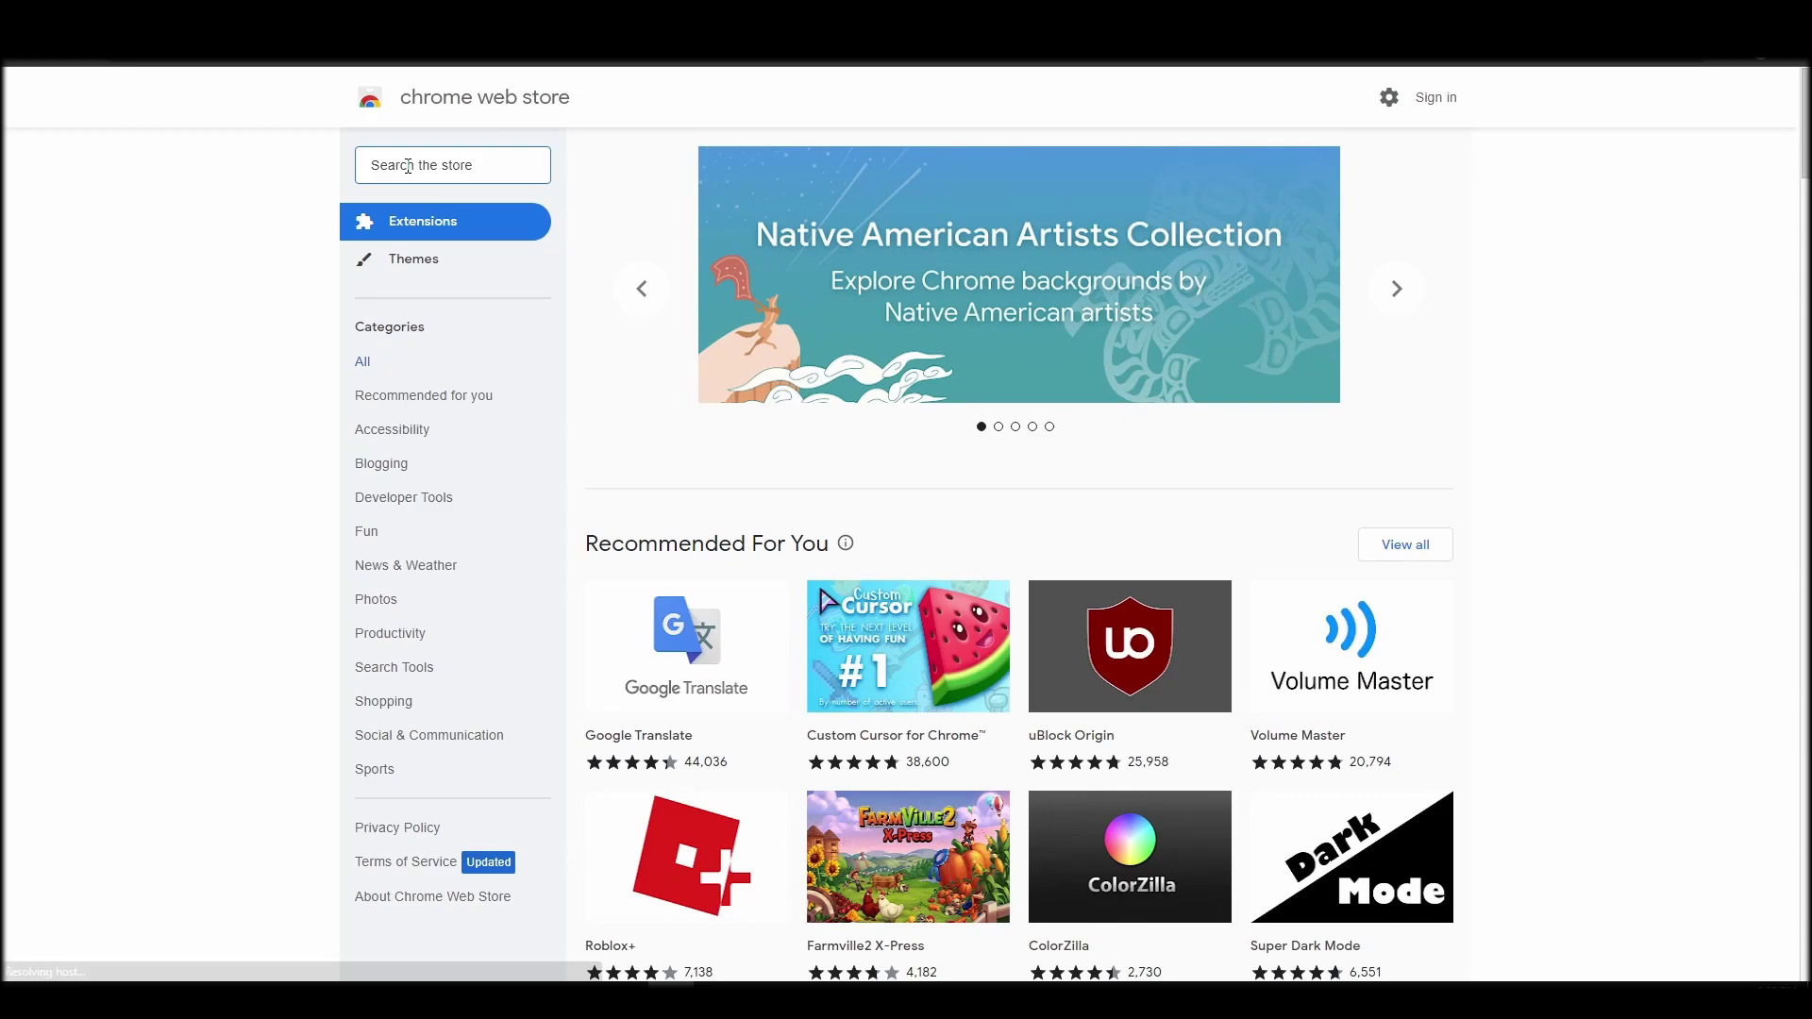
Find the MetaMask extension in the Chrome Web Store and add it to Chrome
{"action": "type", "text": "metamask"}
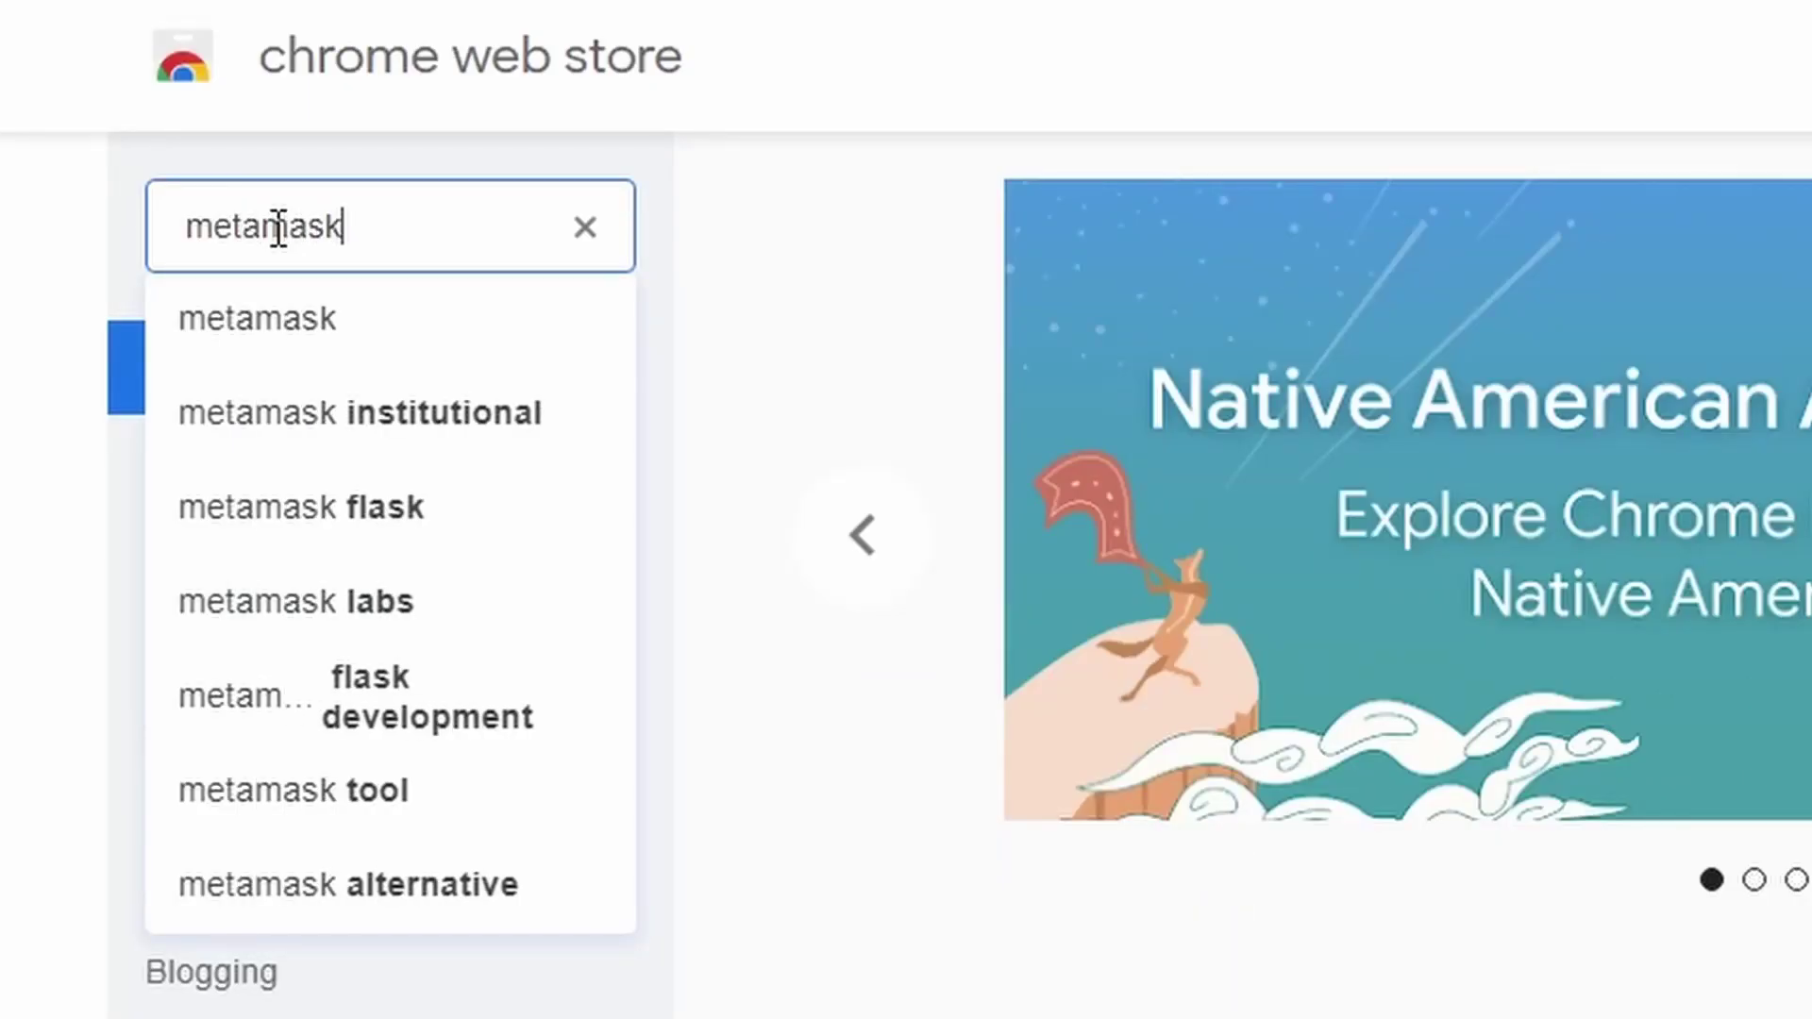
{"action": "key", "text": "Return"}
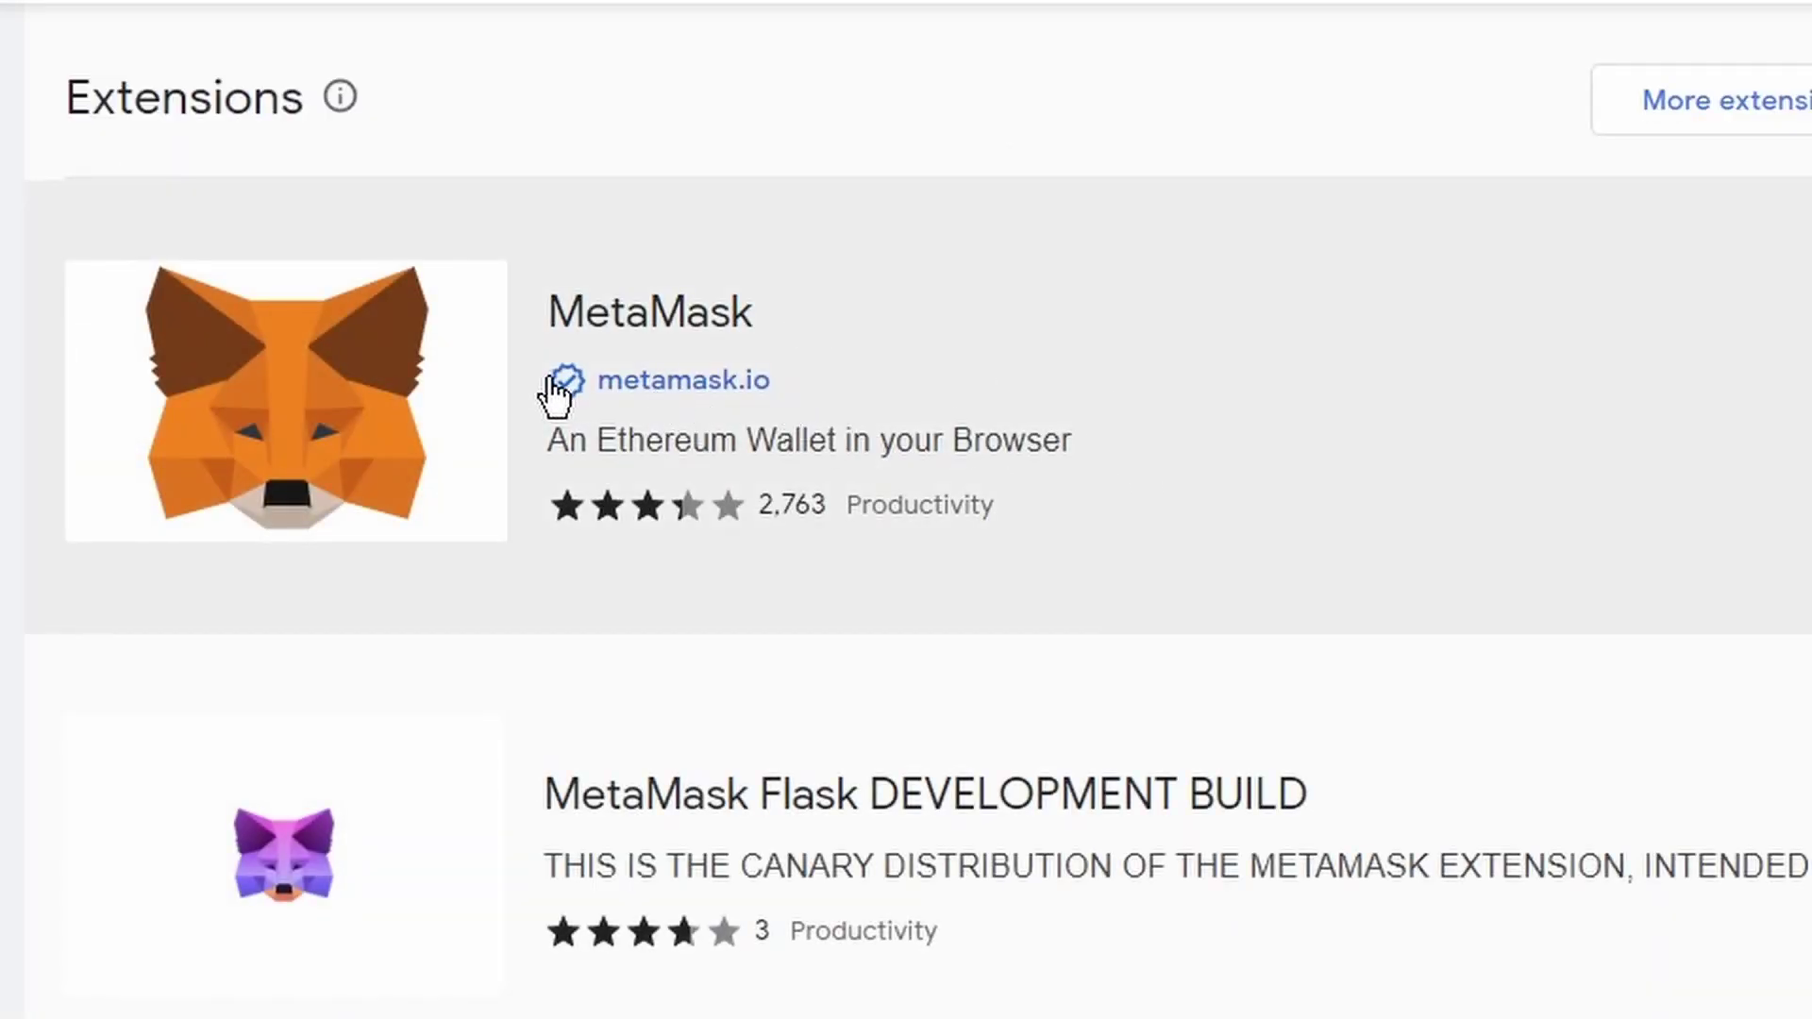
{"action": "left_click", "coordinate": [880, 323]}
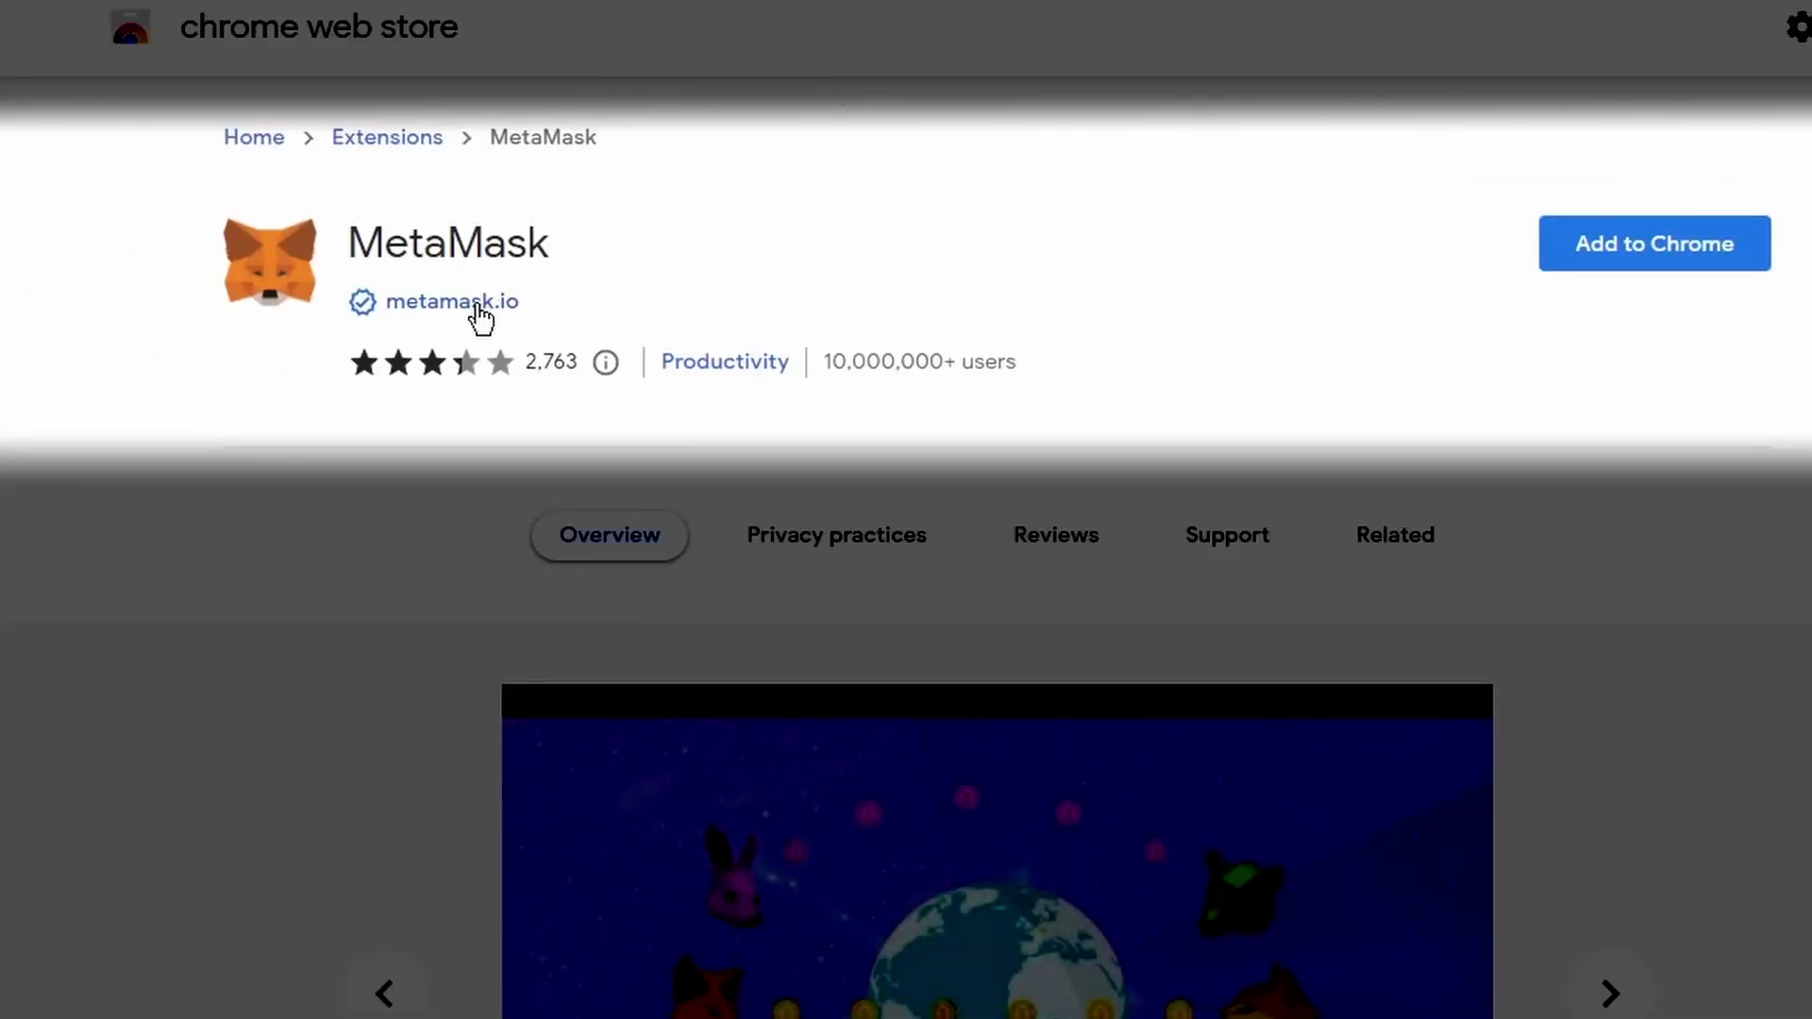
{"action": "left_click", "coordinate": [477, 304]}
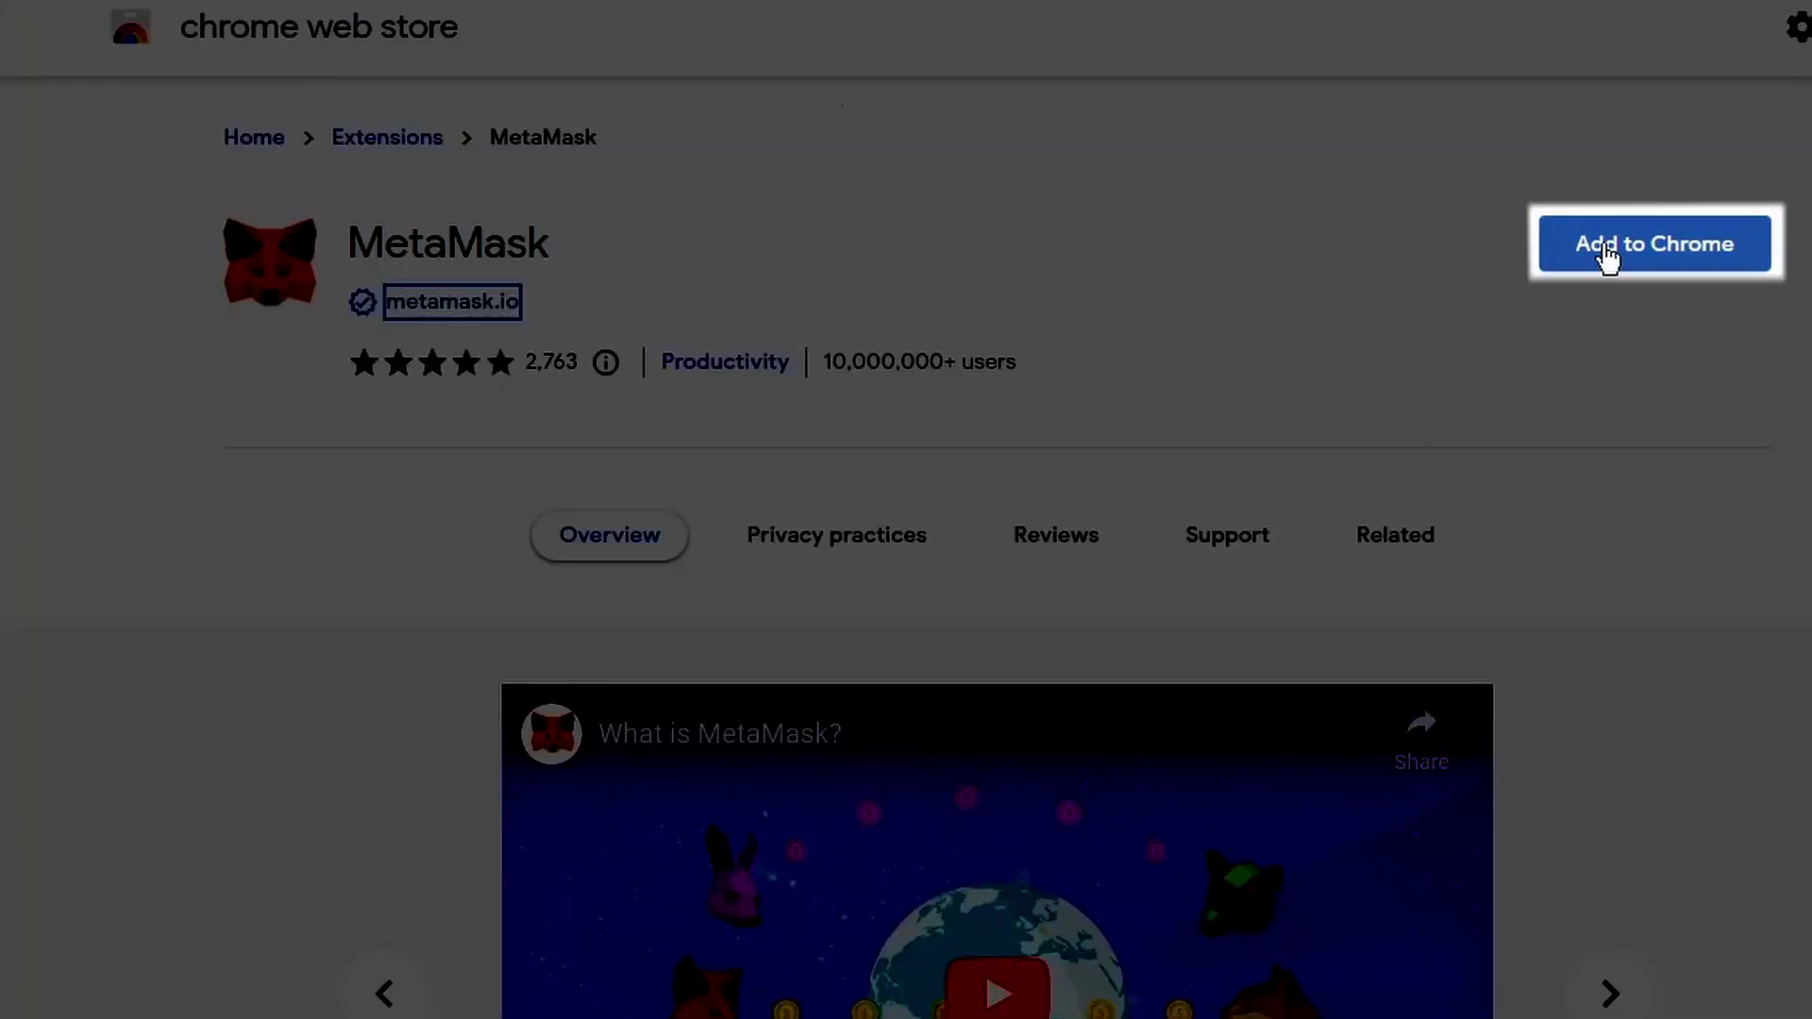
{"action": "left_click", "coordinate": [1610, 249]}
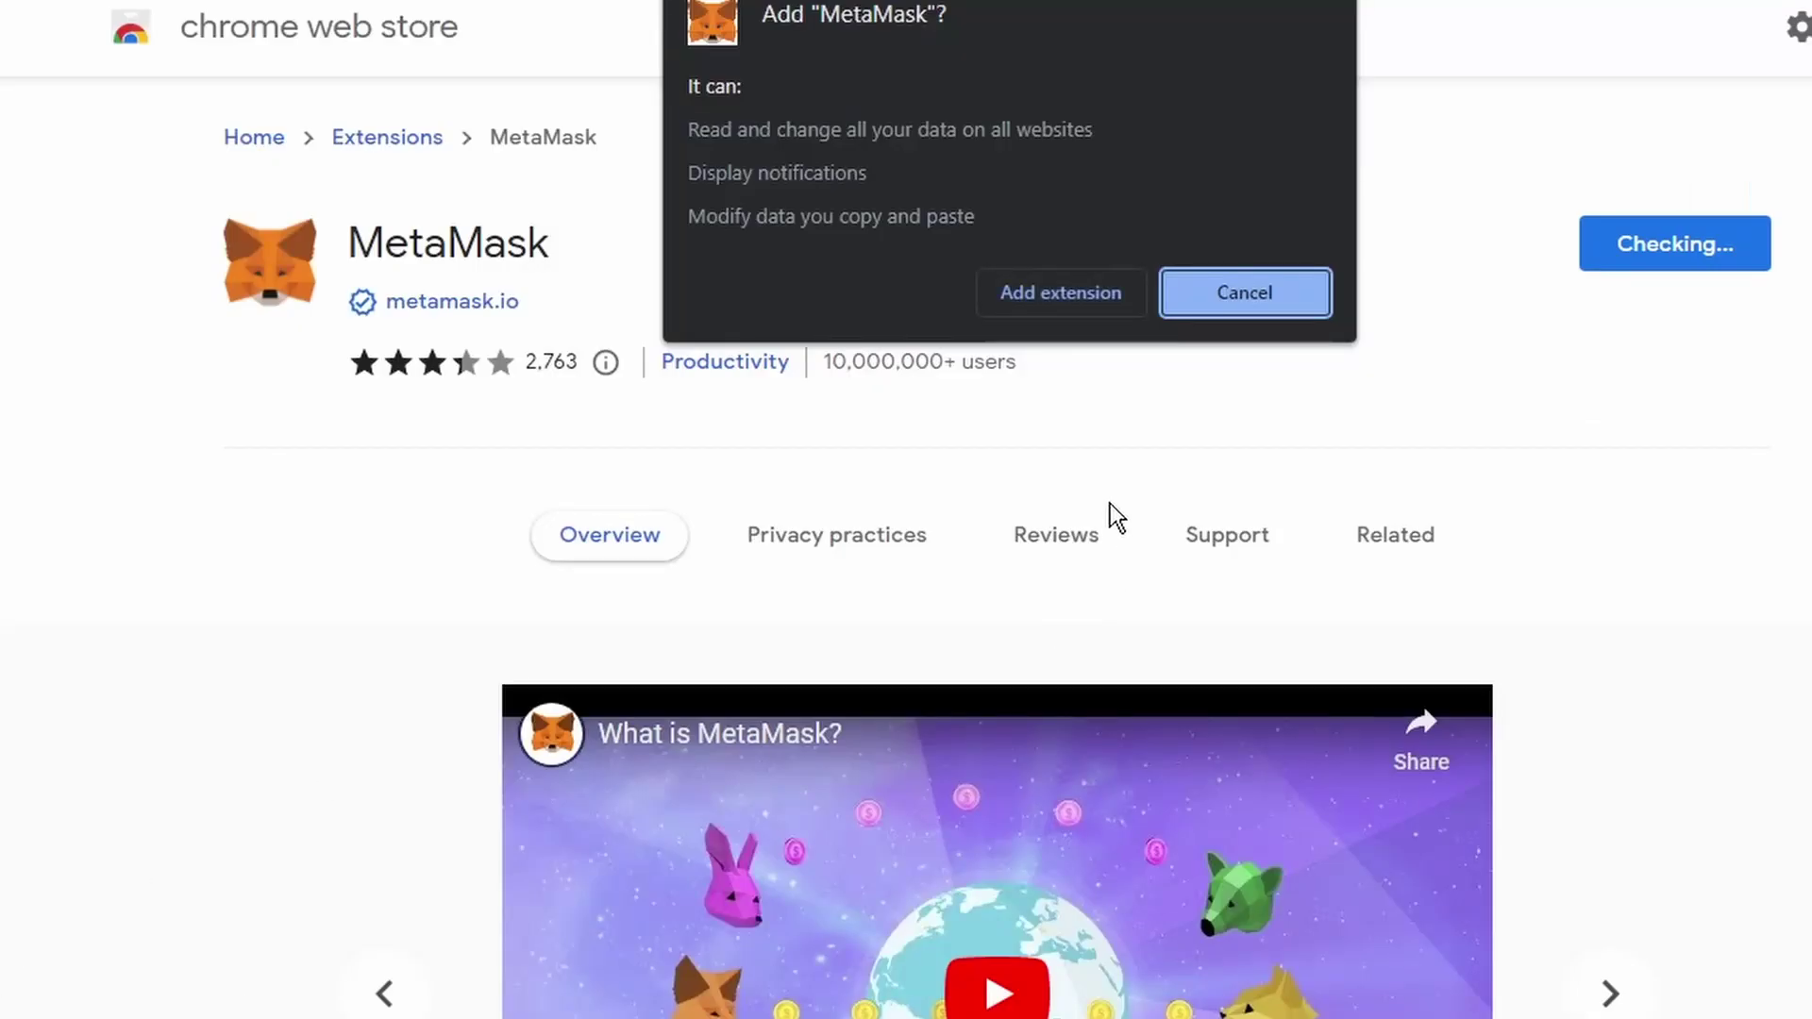
{"action": "left_click", "coordinate": [1081, 298]}
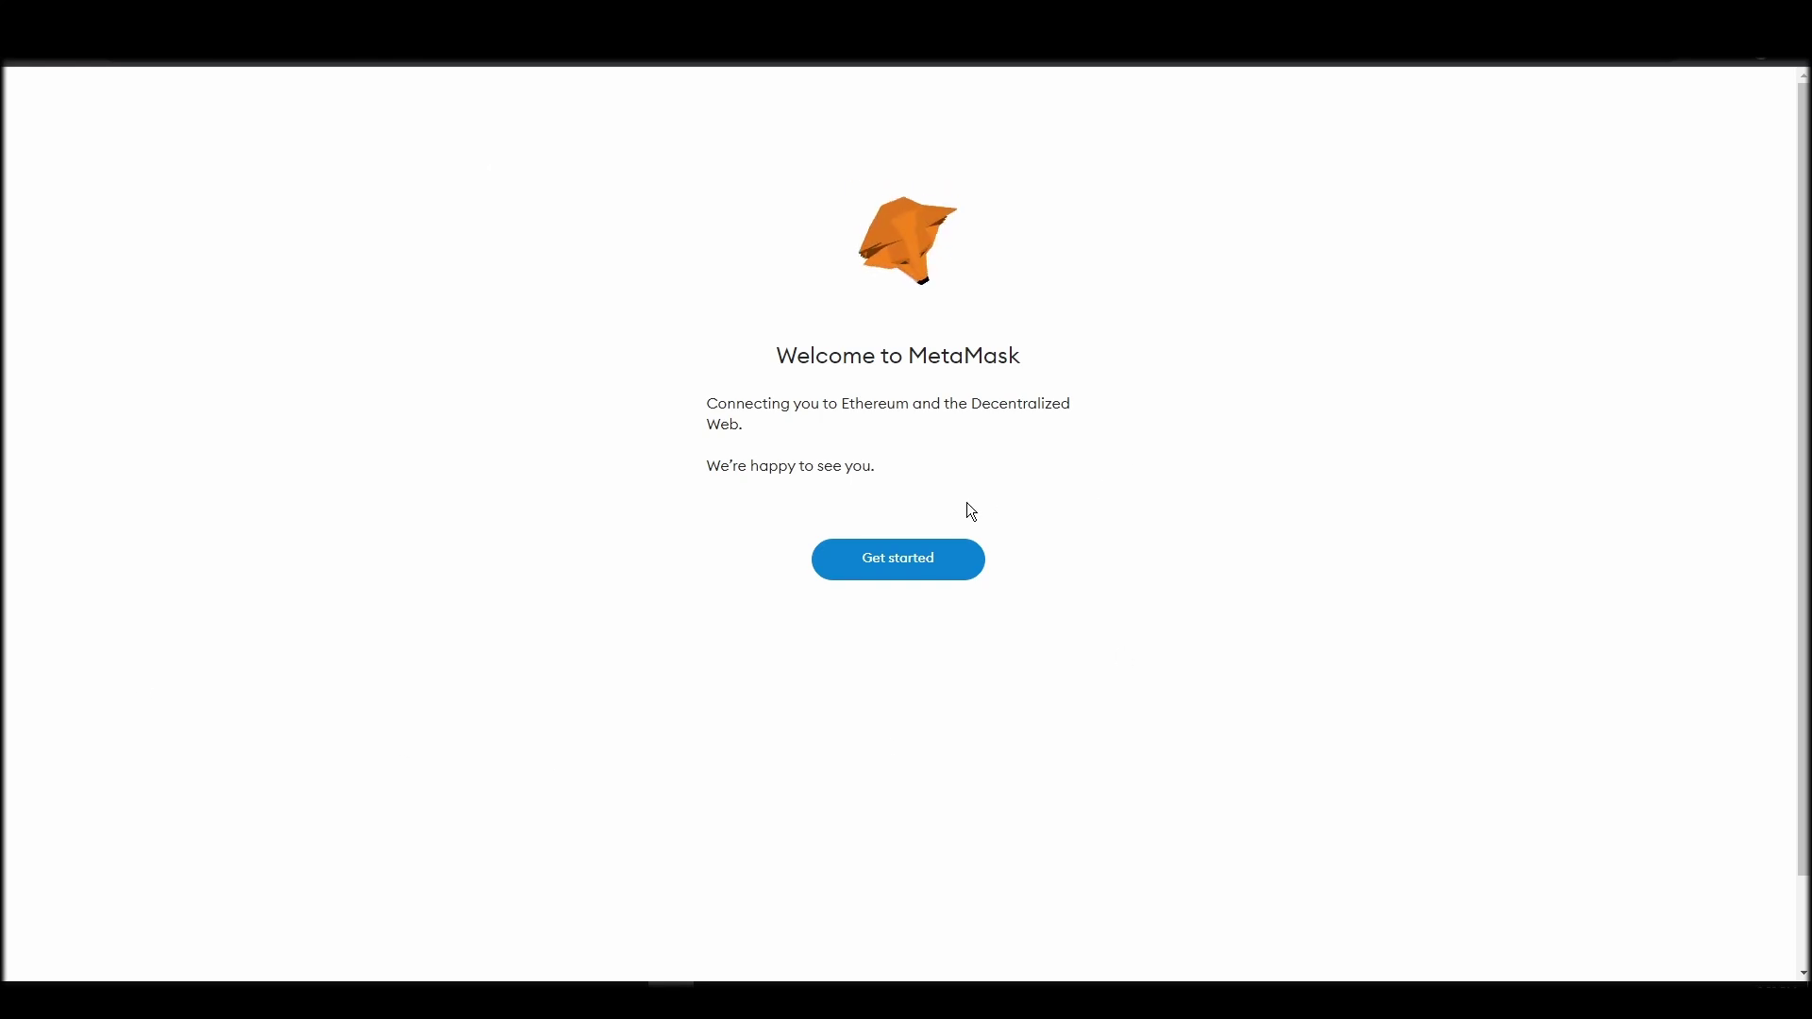
Create a new MetaMask wallet with a confirmed password, accepting the terms
{"action": "left_click", "coordinate": [858, 559]}
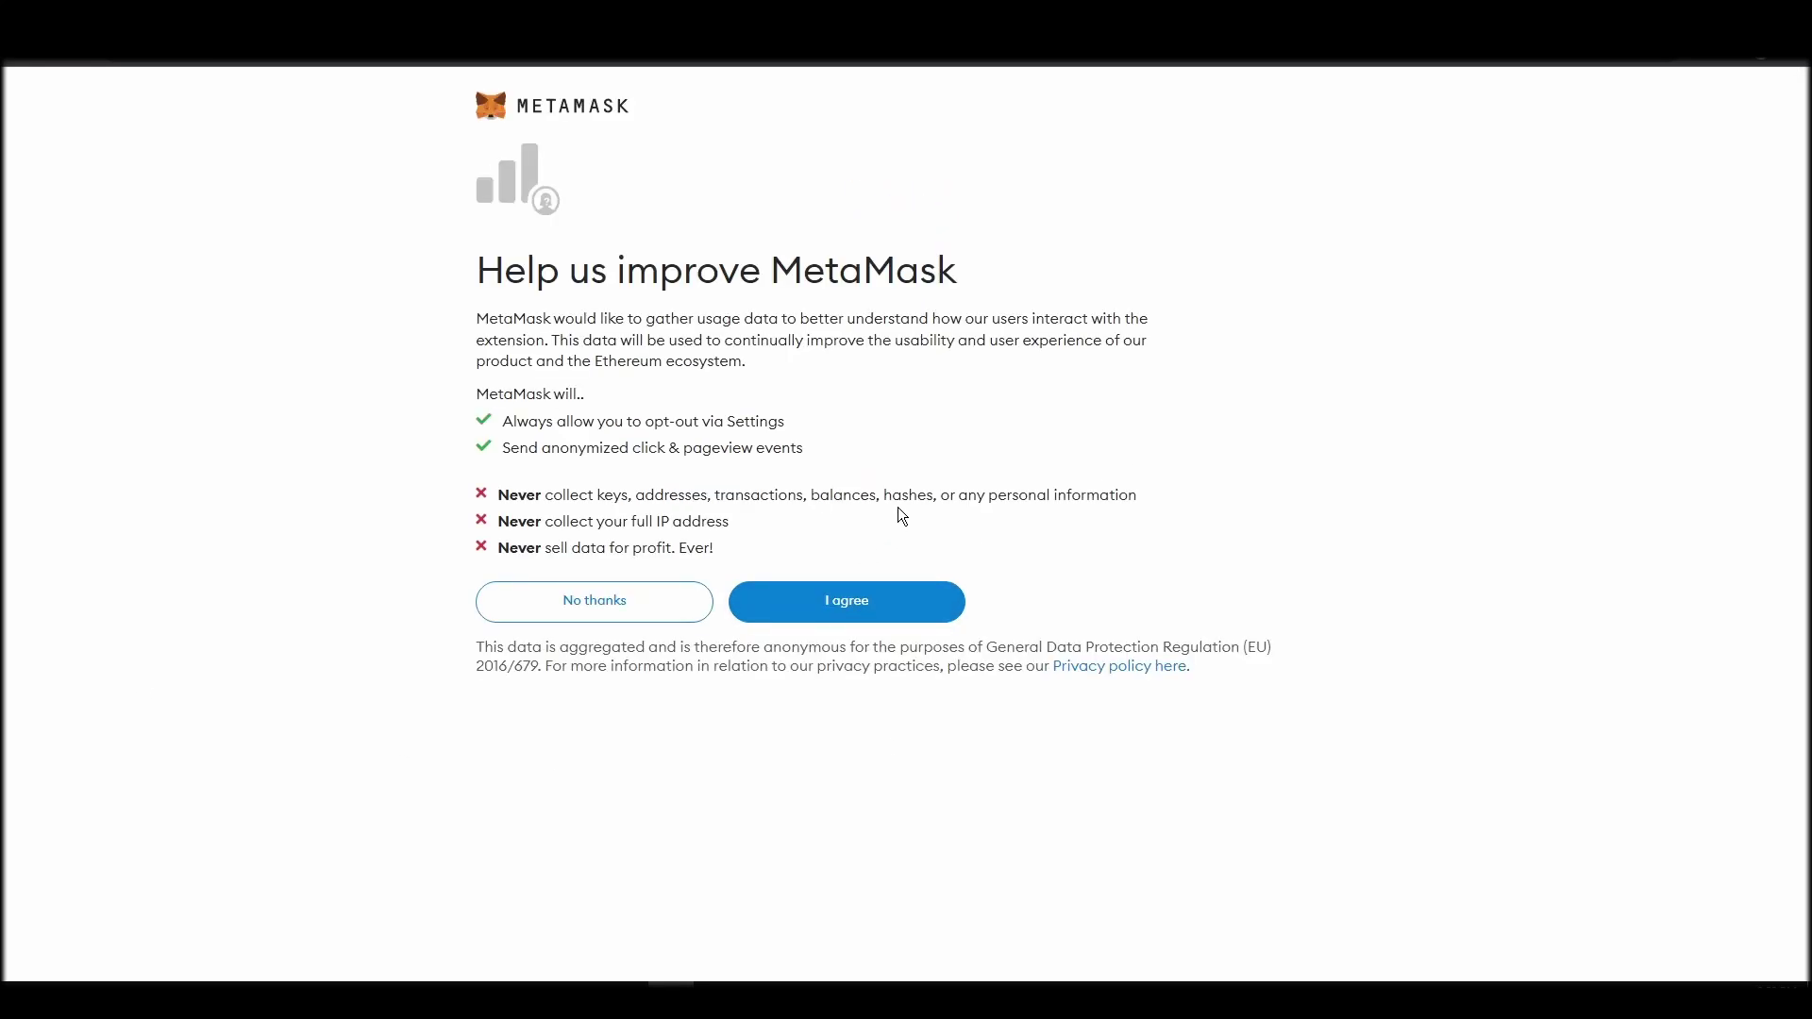
{"action": "left_click", "coordinate": [653, 595]}
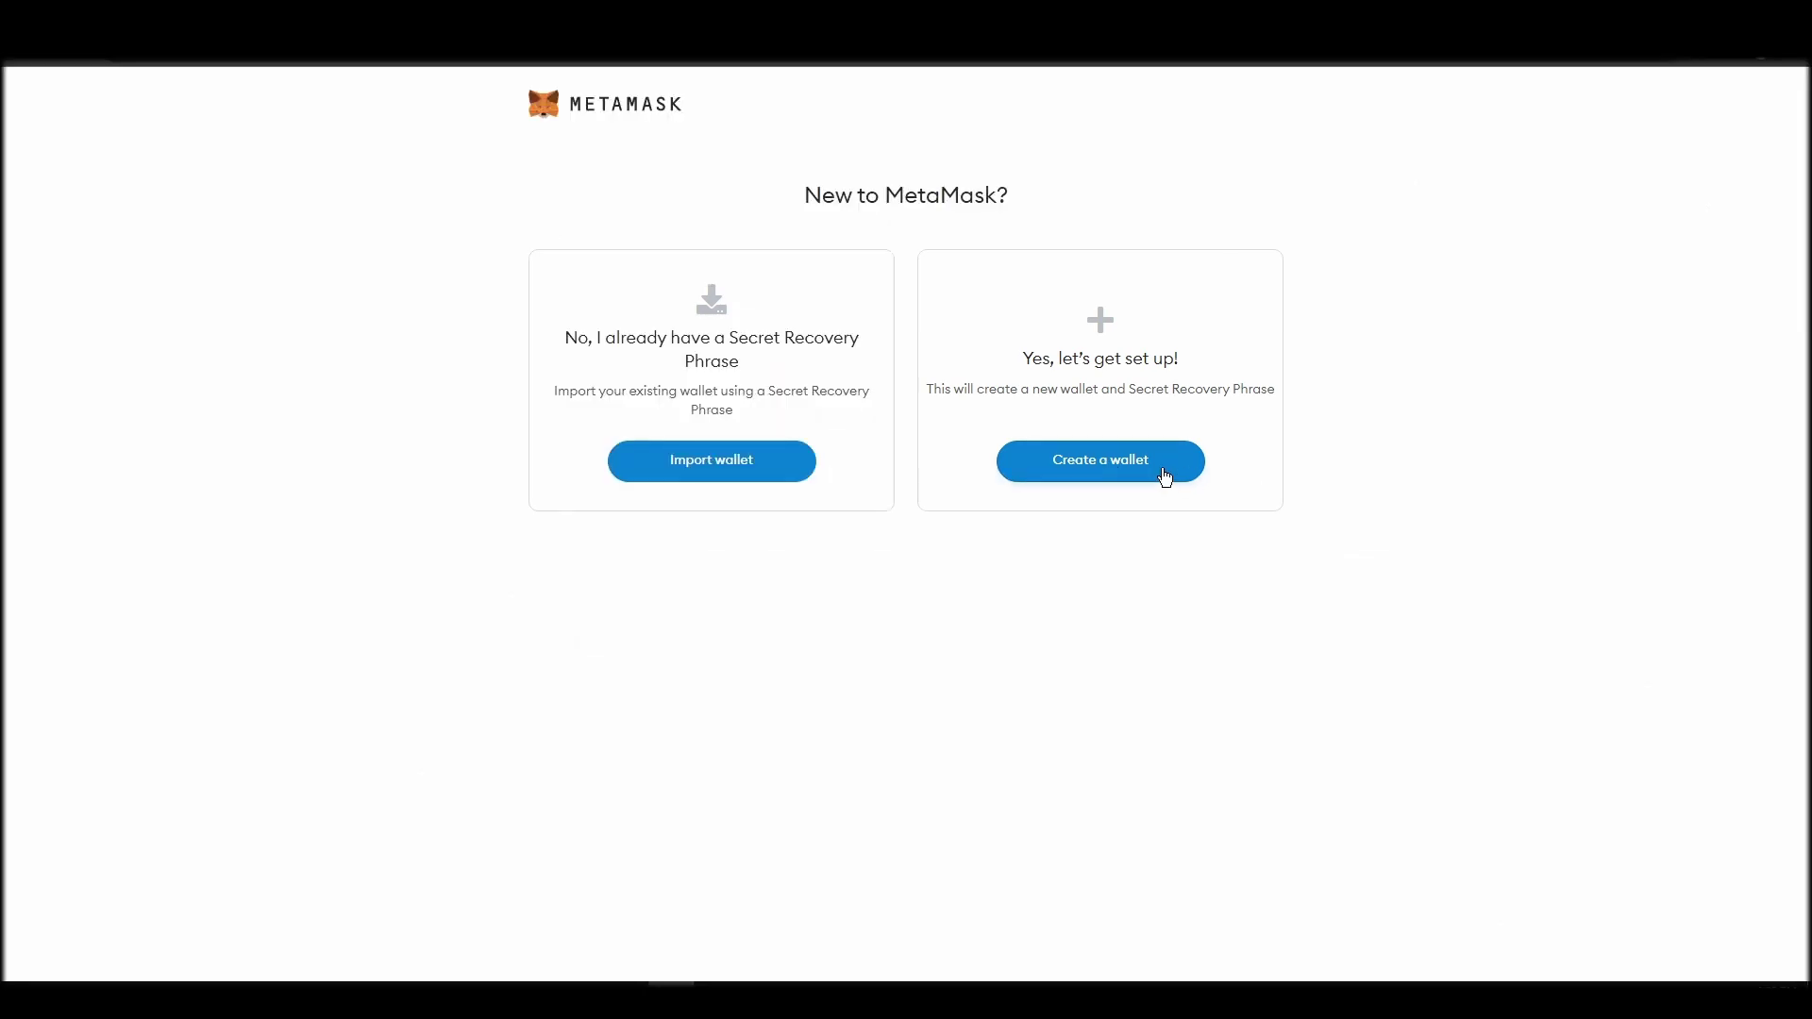
{"action": "left_click", "coordinate": [1165, 473]}
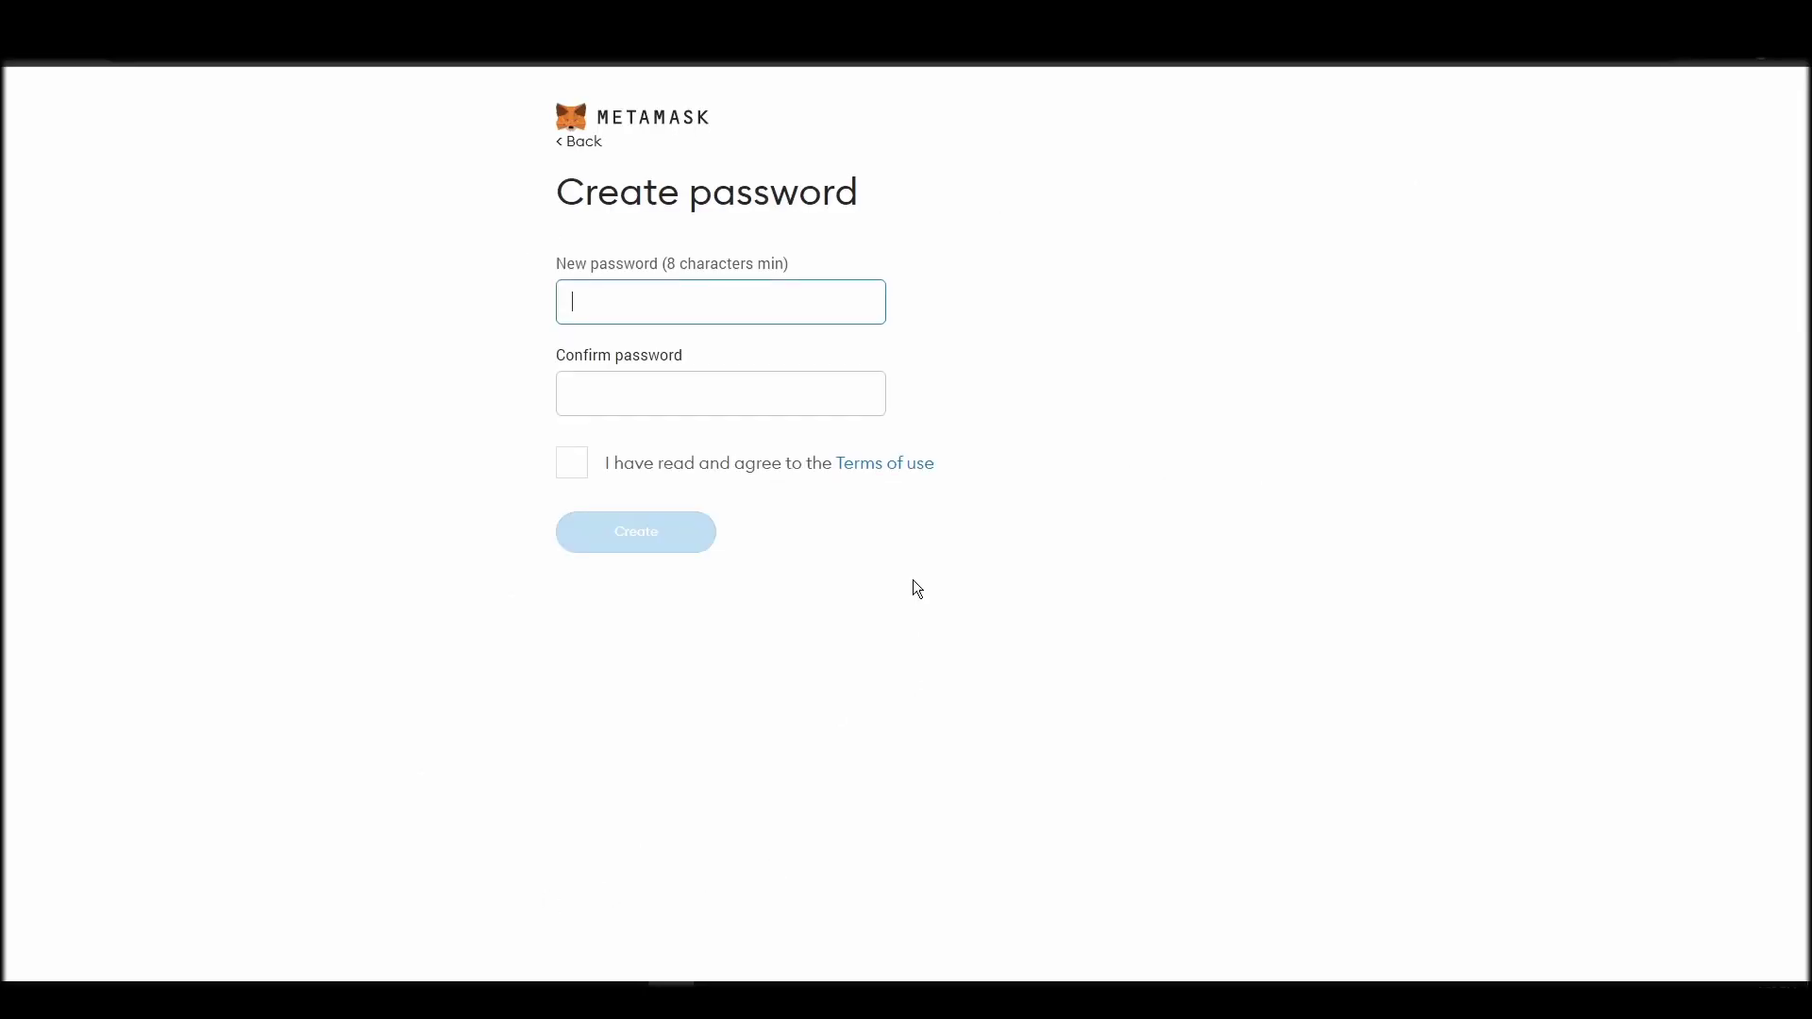
{"action": "type", "text": "•••••••••"}
{"action": "key", "text": "Tab"}
{"action": "type", "text": "•••••••••"}
{"action": "left_click", "coordinate": [572, 463]}
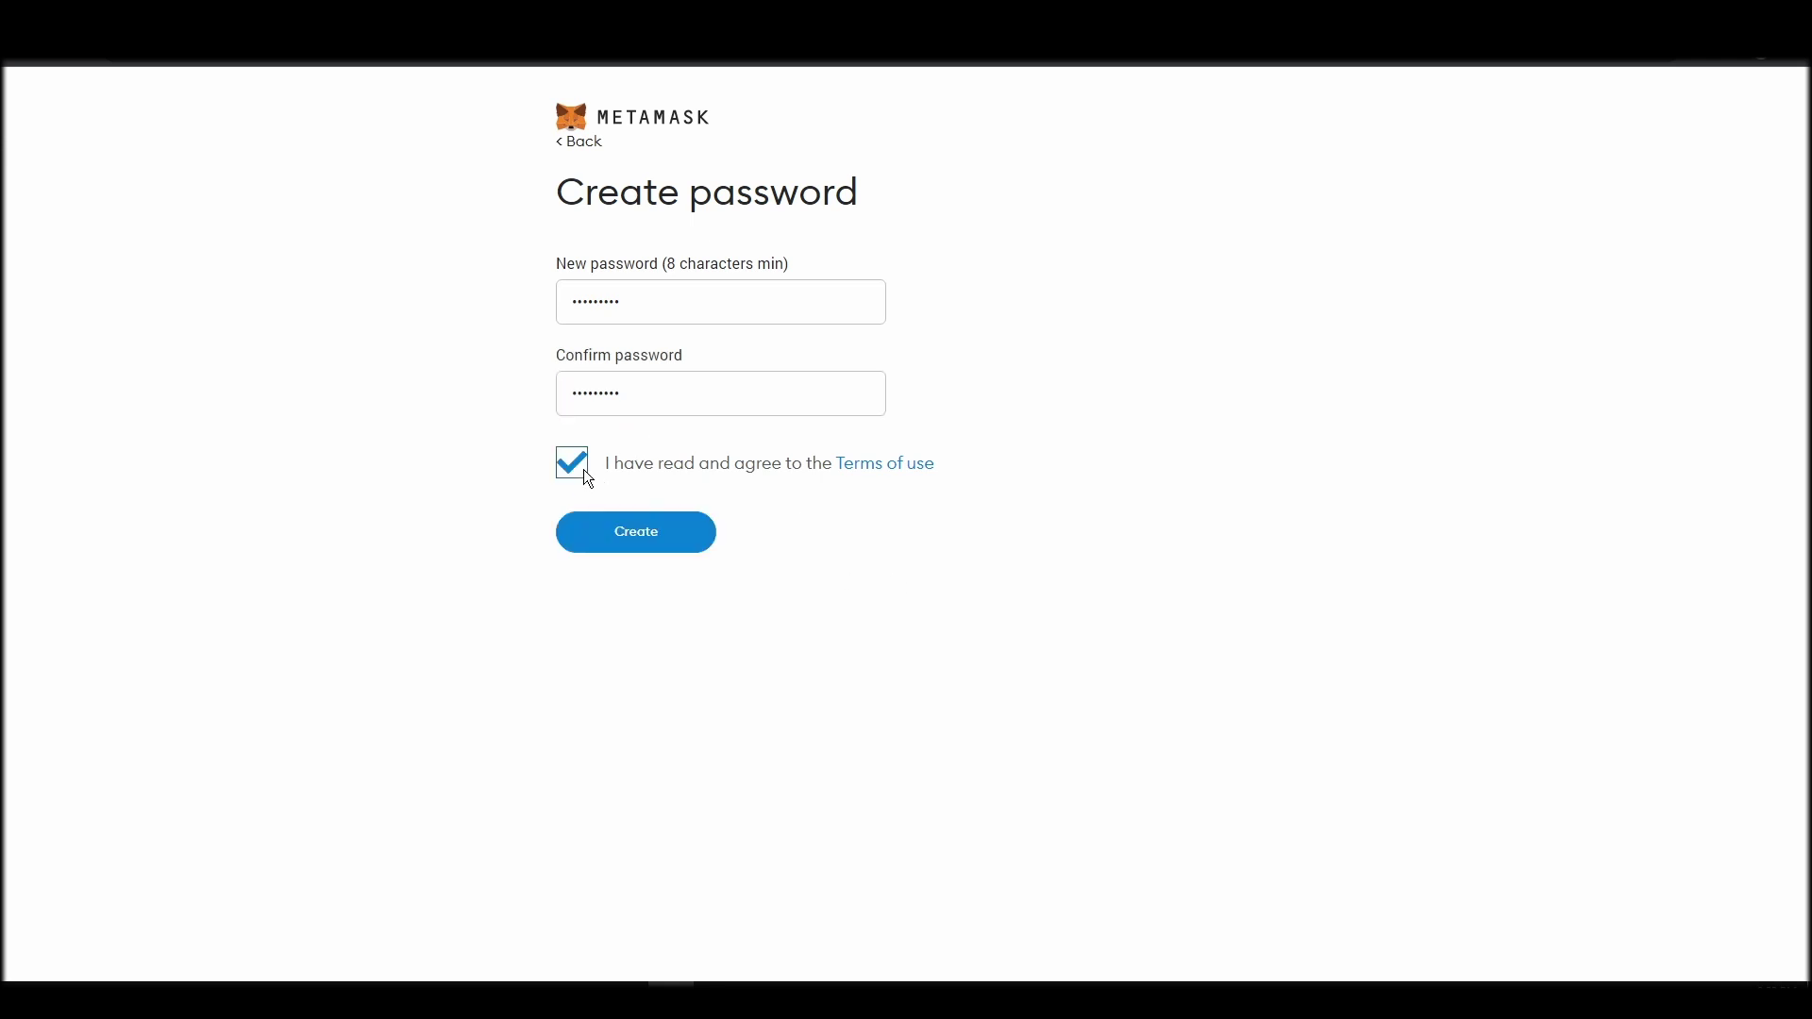
{"action": "left_click", "coordinate": [686, 534]}
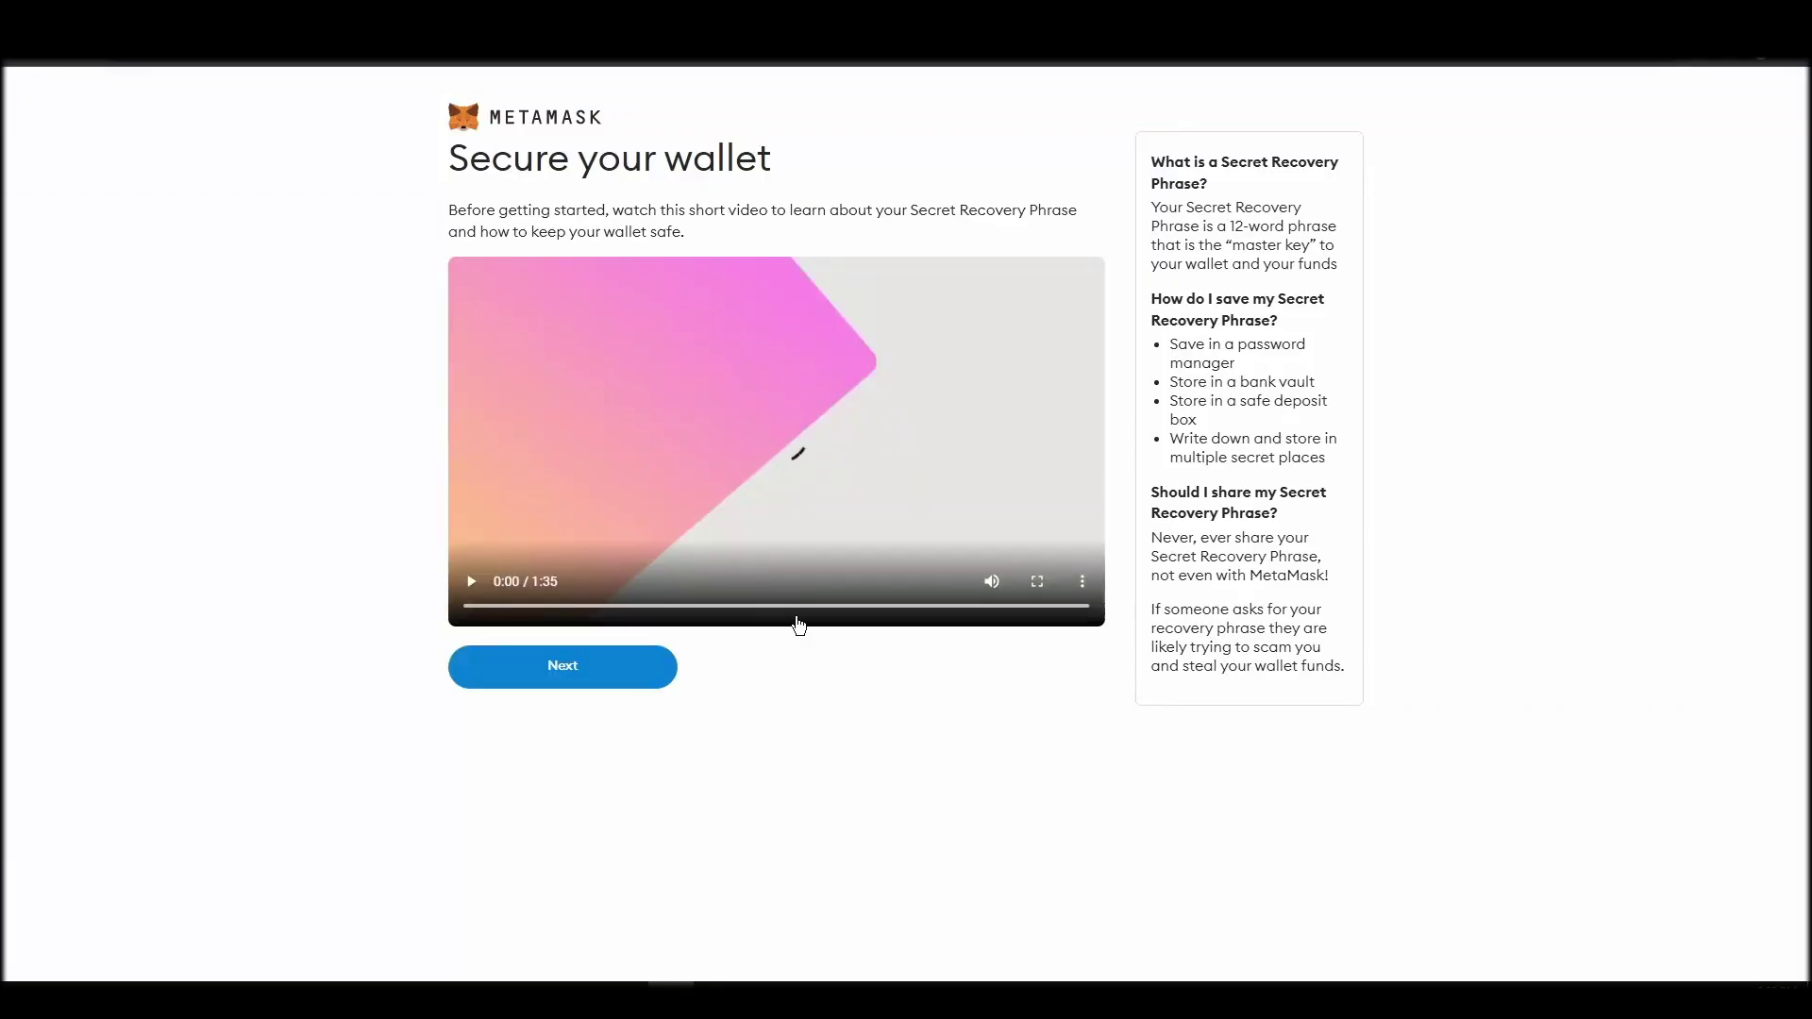
Reveal and select the MetaMask Secret Recovery Phrase words
{"action": "left_click", "coordinate": [636, 681]}
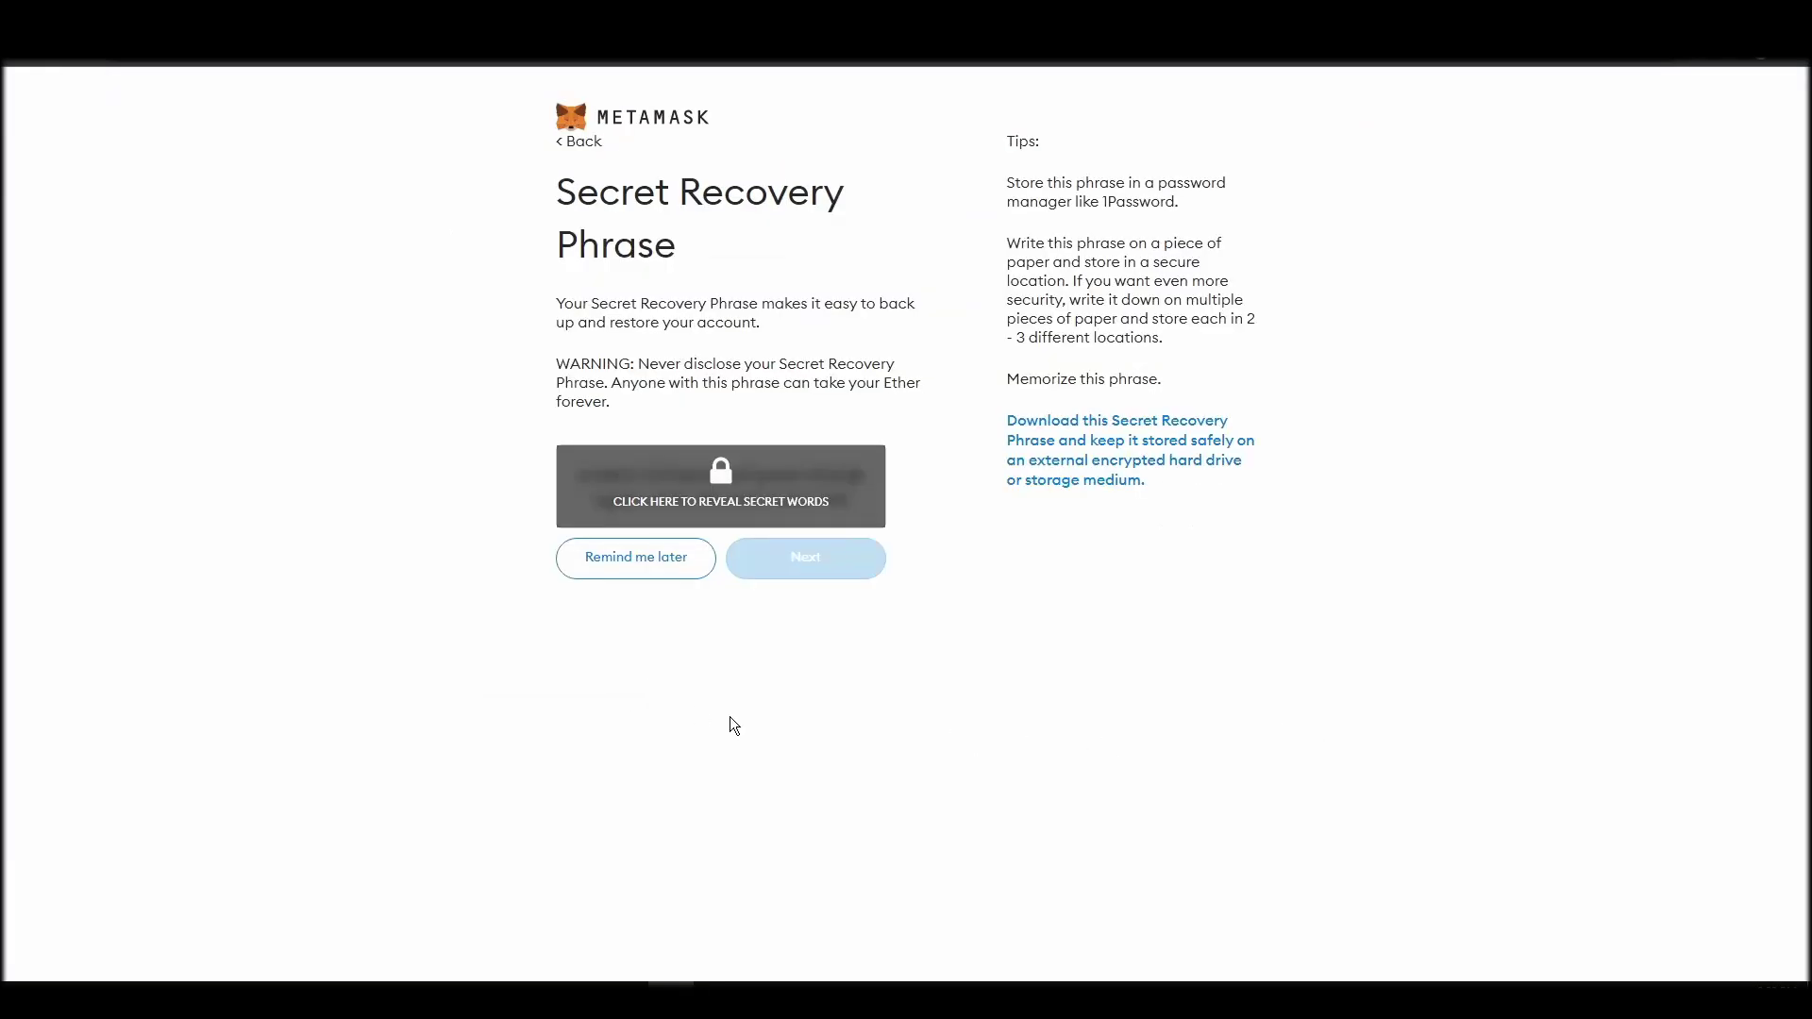
{"action": "left_click", "coordinate": [762, 492]}
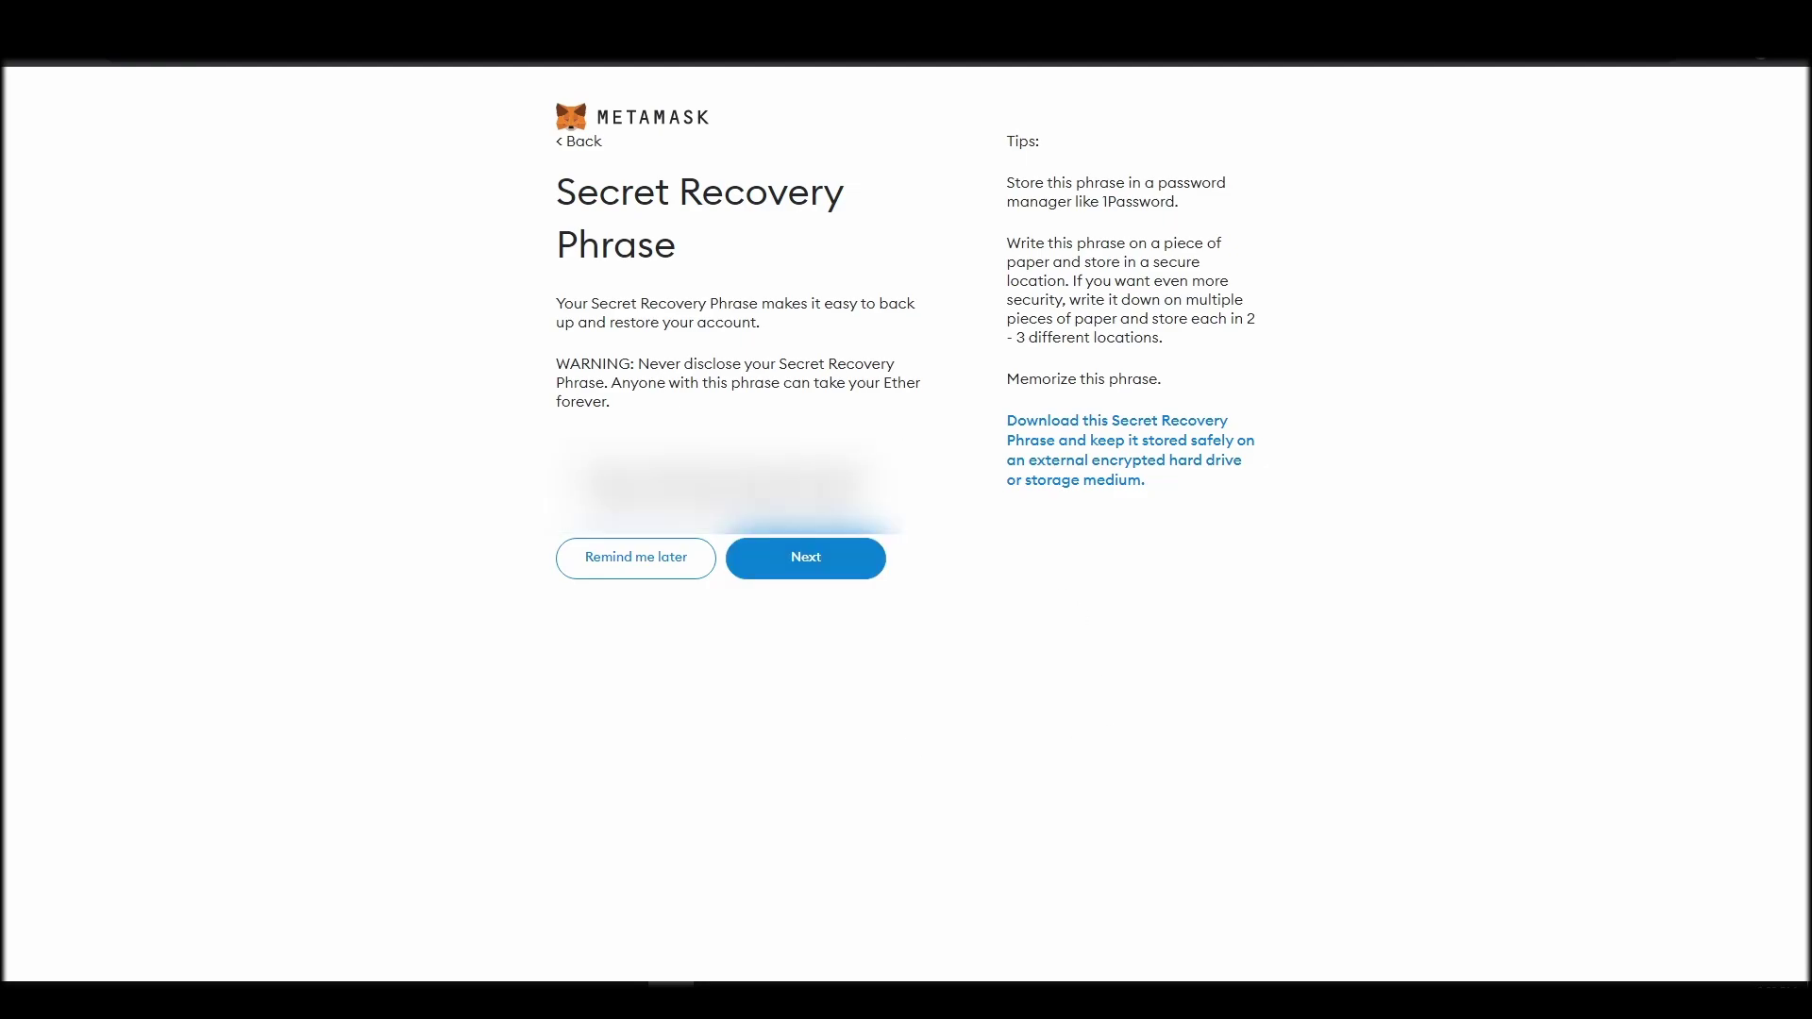
{"action": "left_click_drag", "start_coordinate": [590, 484], "coordinate": [859, 486]}
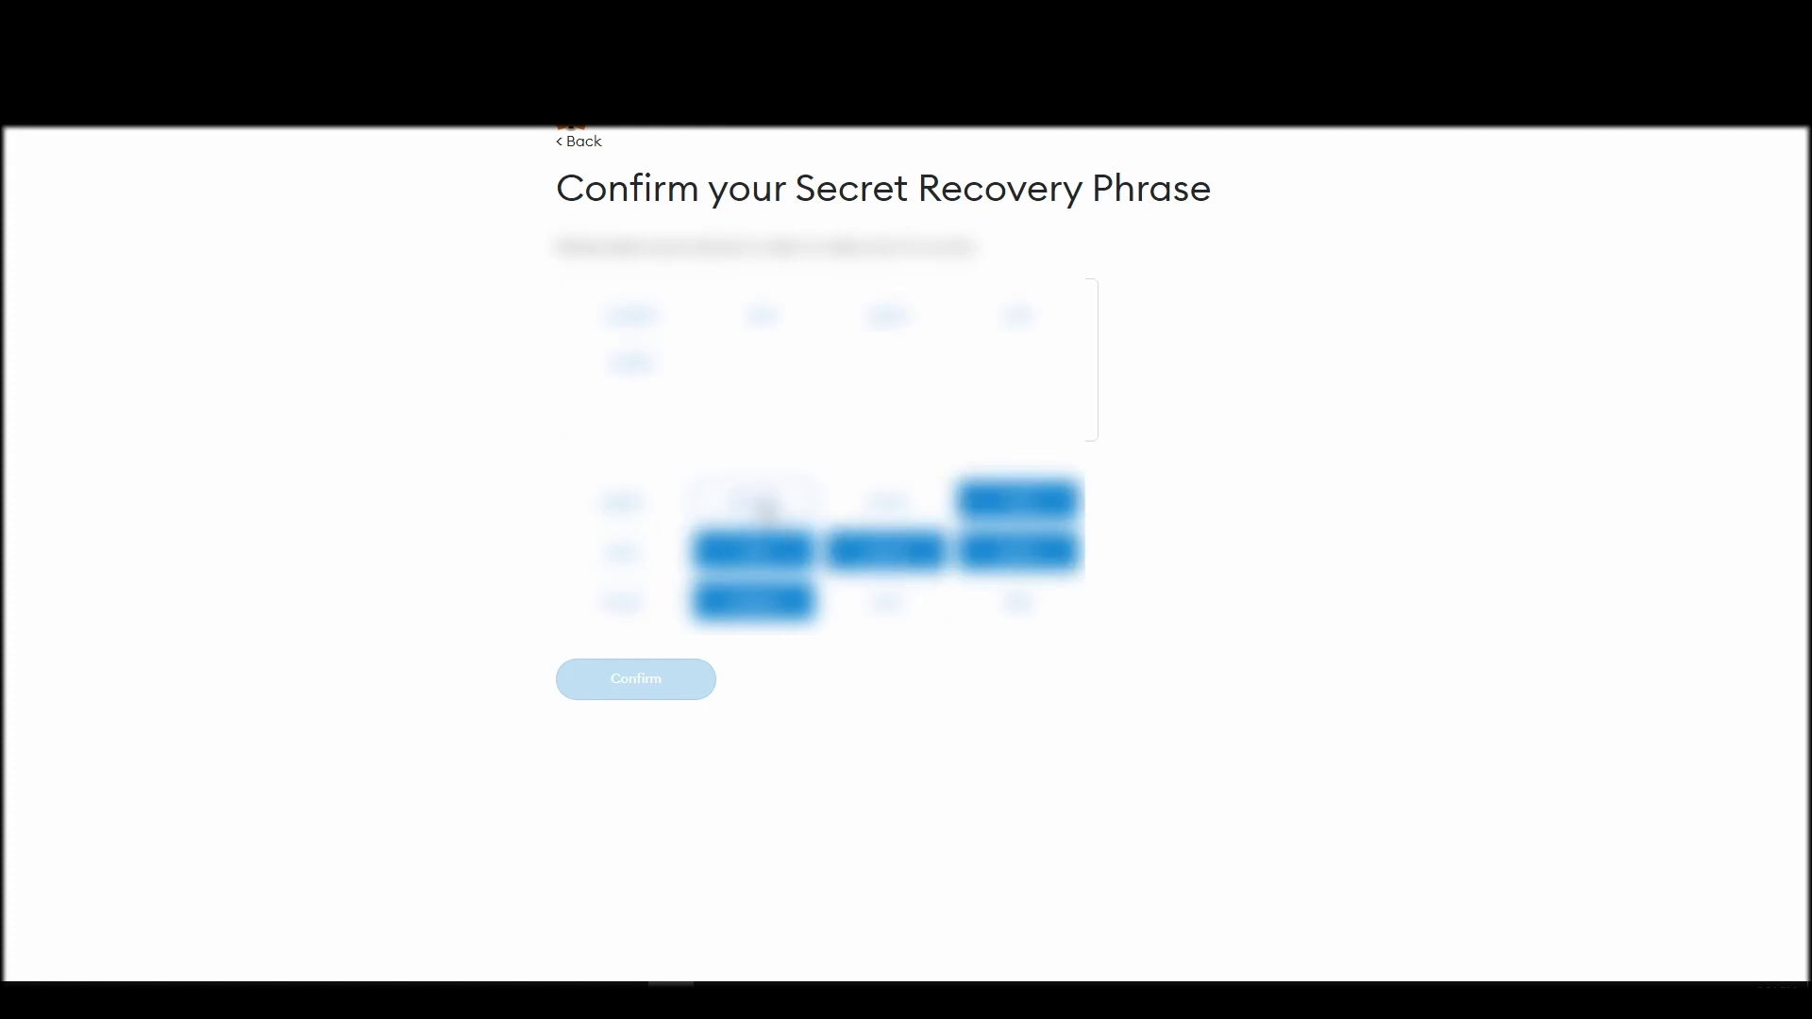
Place the remaining recovery words, including the seventh and eighth, in order
{"action": "left_click", "coordinate": [764, 510]}
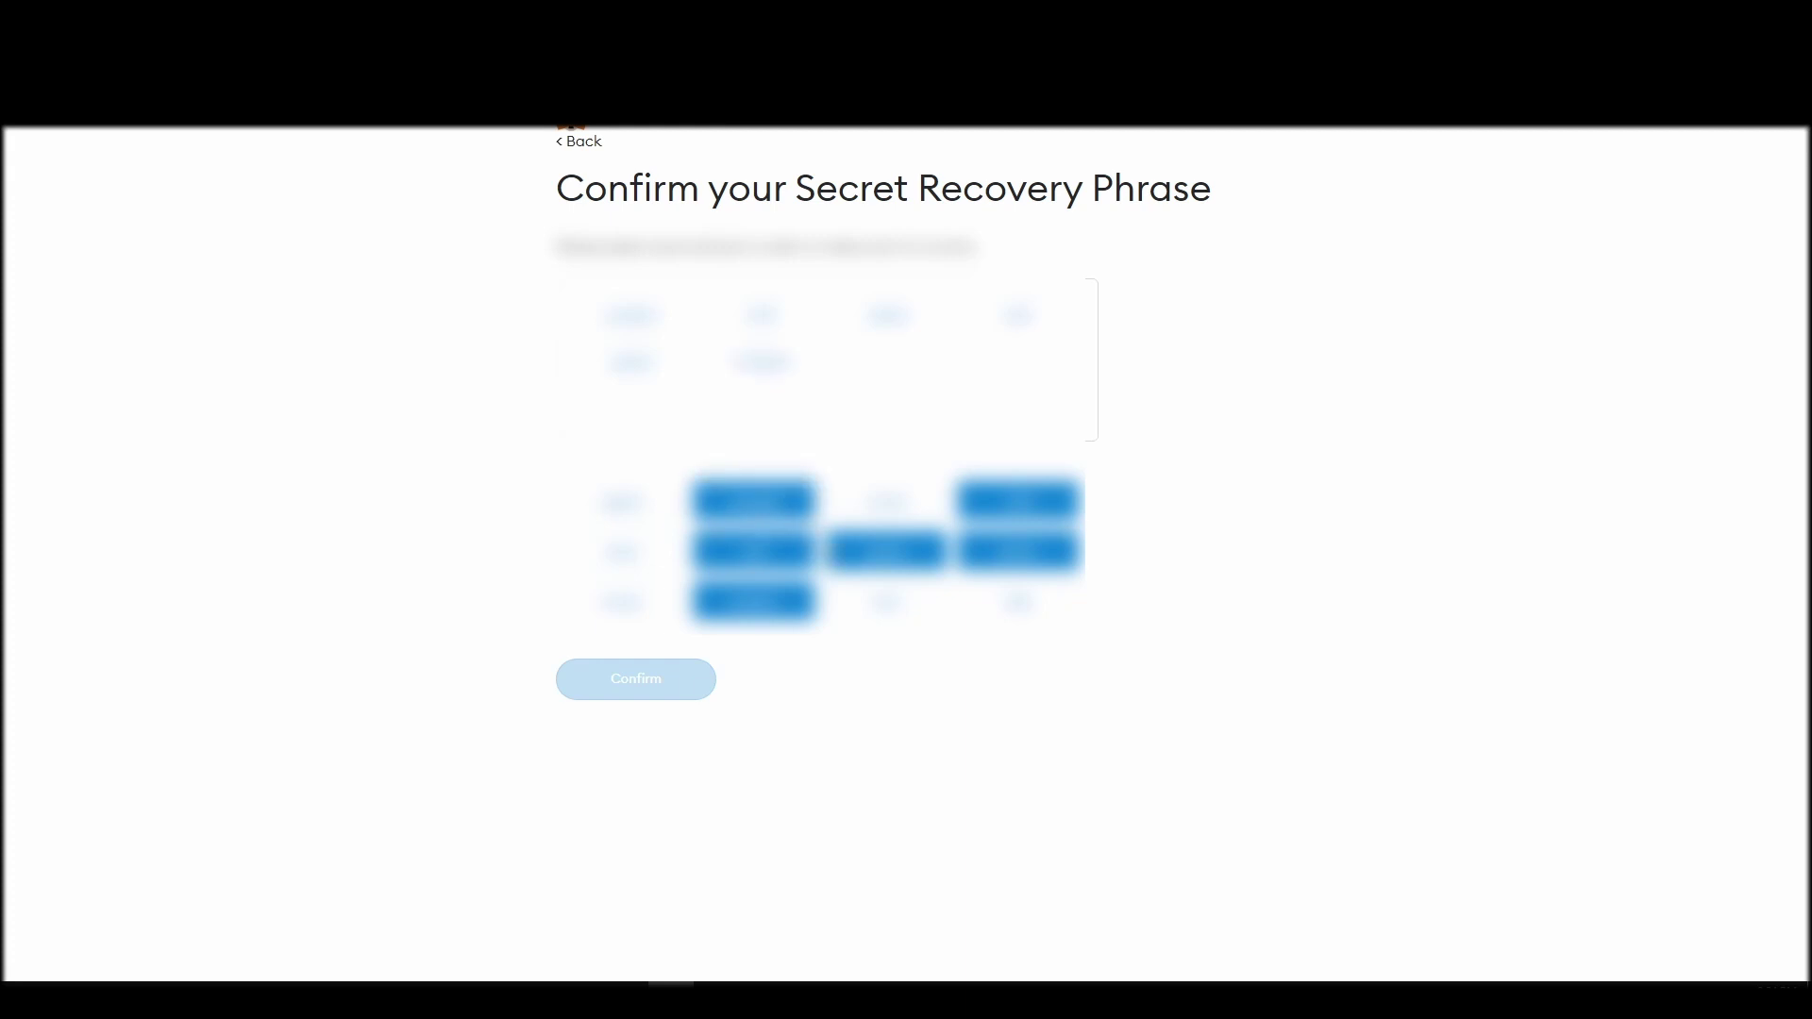
{"action": "left_click", "coordinate": [649, 512]}
{"action": "left_click", "coordinate": [906, 514]}
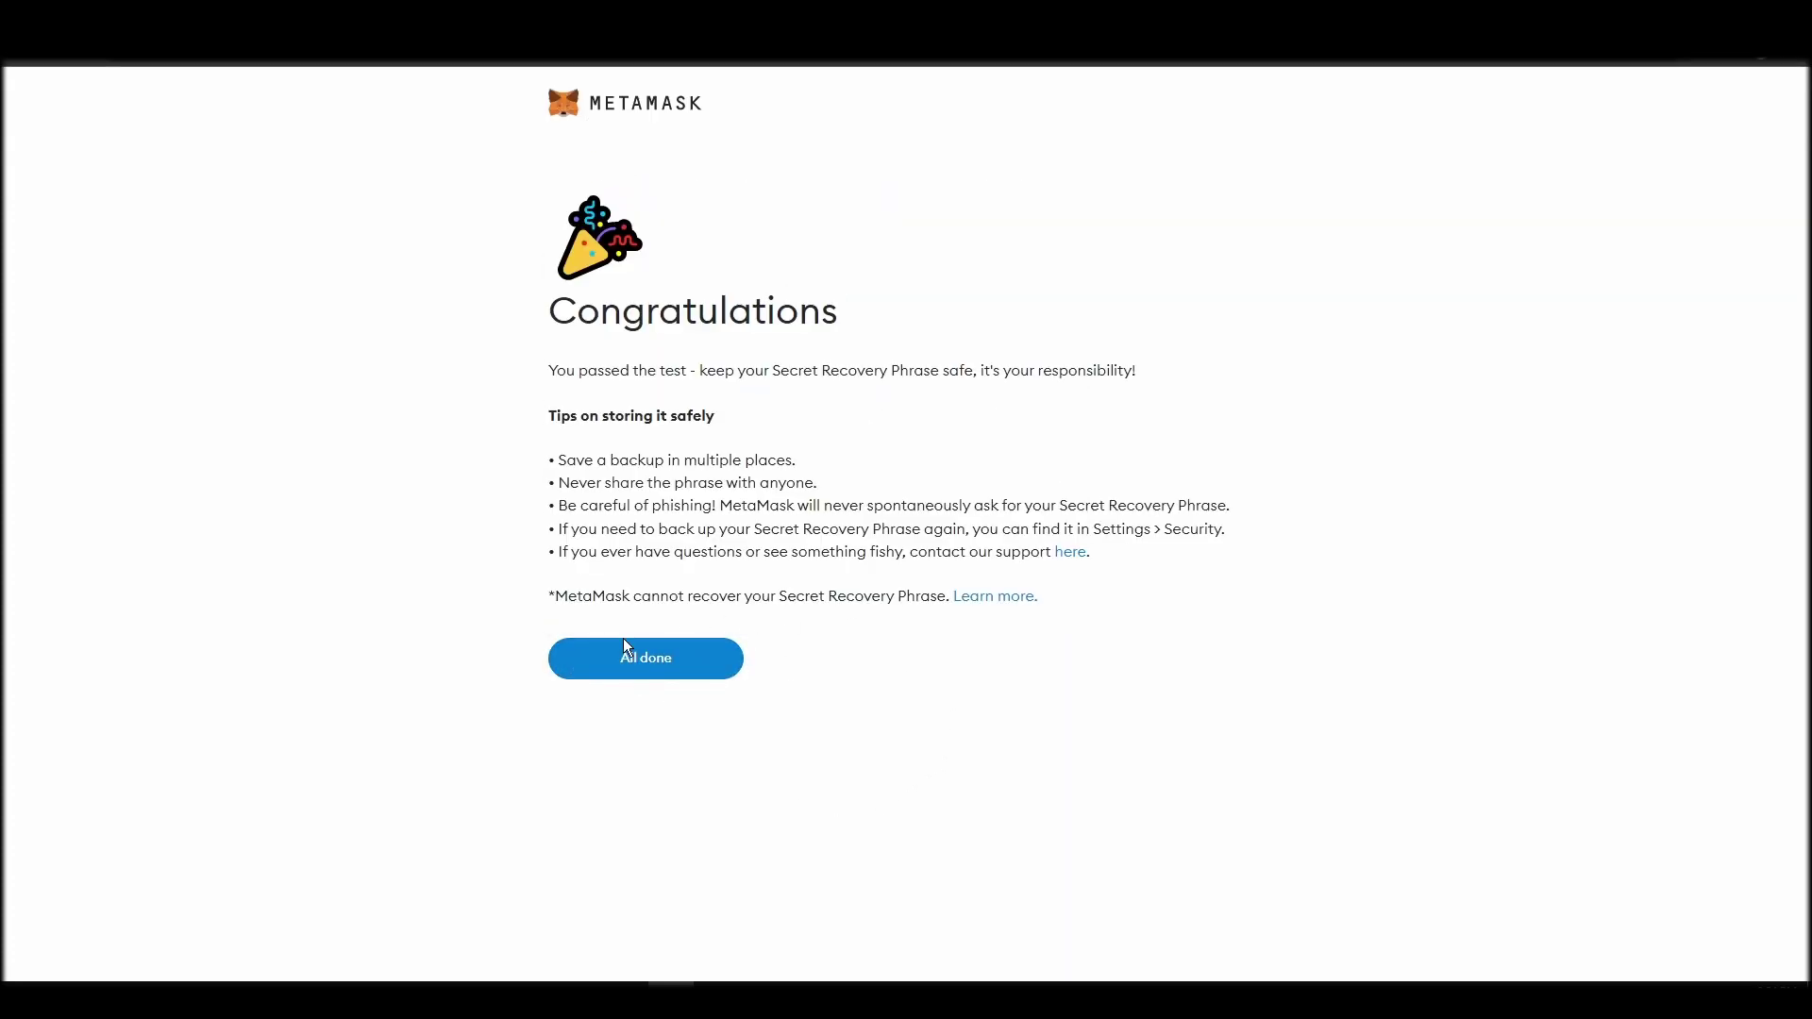
Finish the recovery phrase setup to open the wallet home showing Account 1 with 0 ETH
{"action": "left_click", "coordinate": [674, 672]}
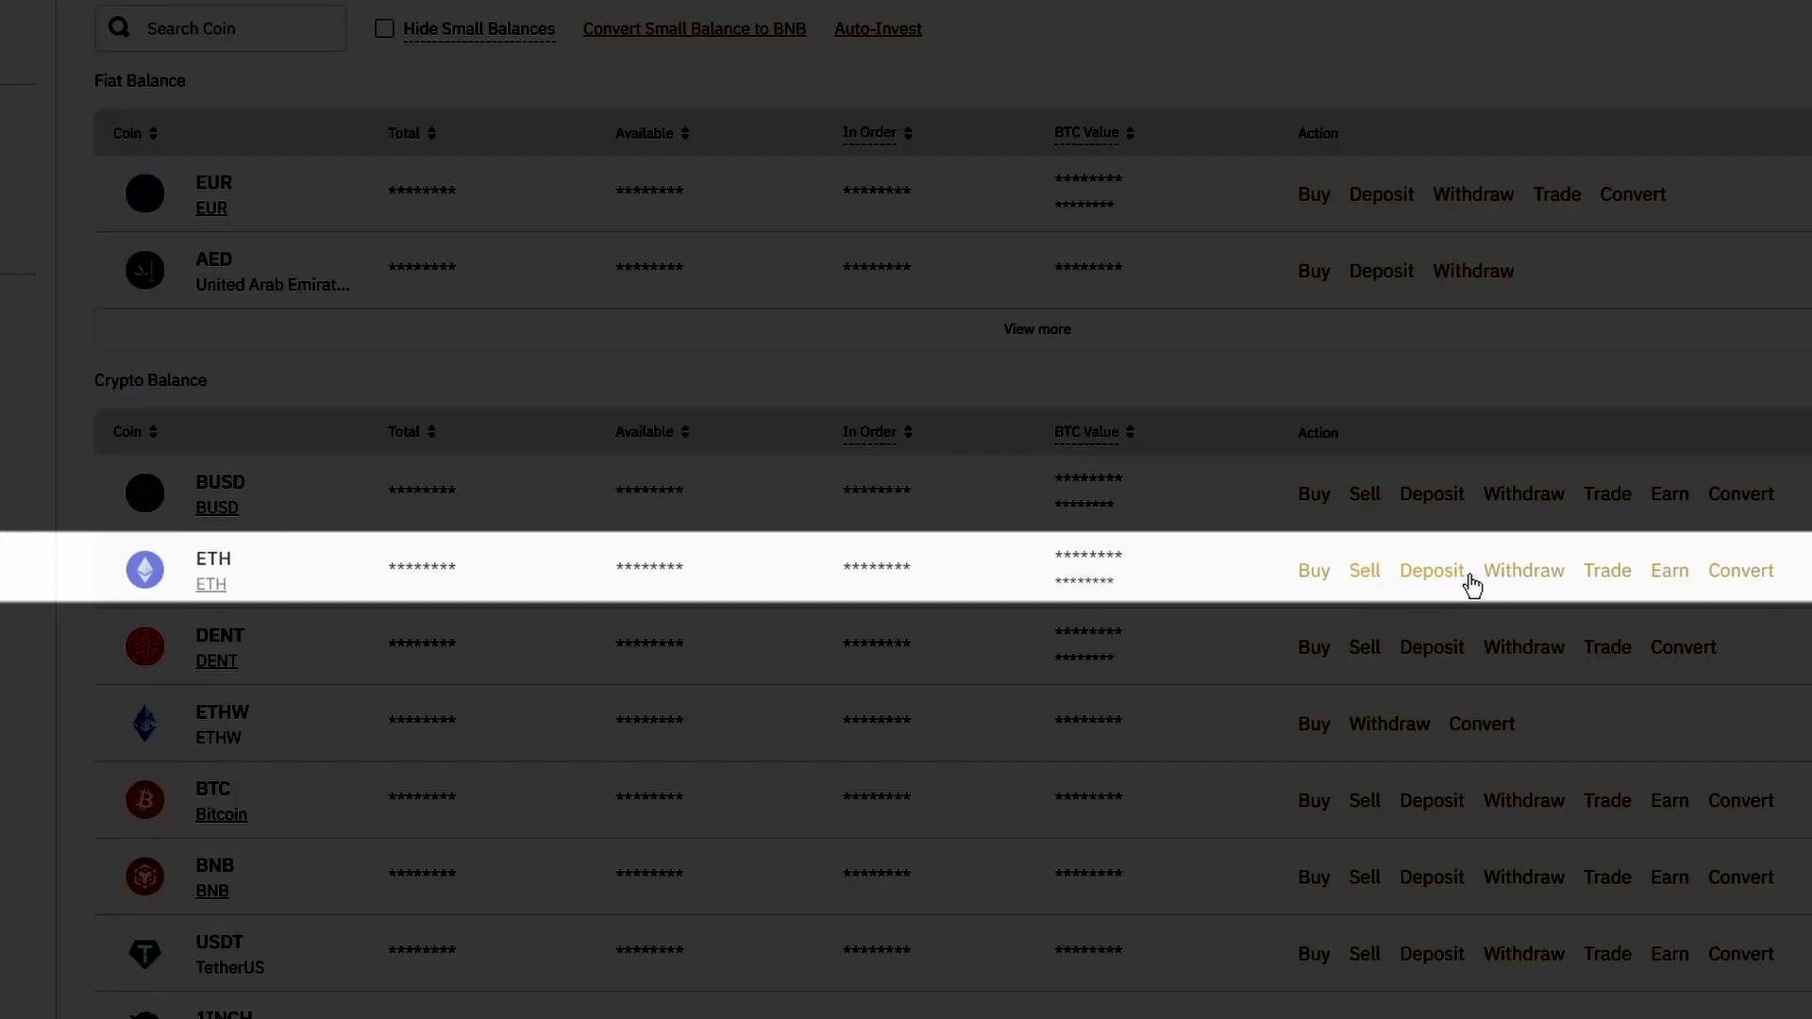
Start an ETH withdrawal and paste the copied MetaMask receiving address
{"action": "left_click", "coordinate": [1534, 582]}
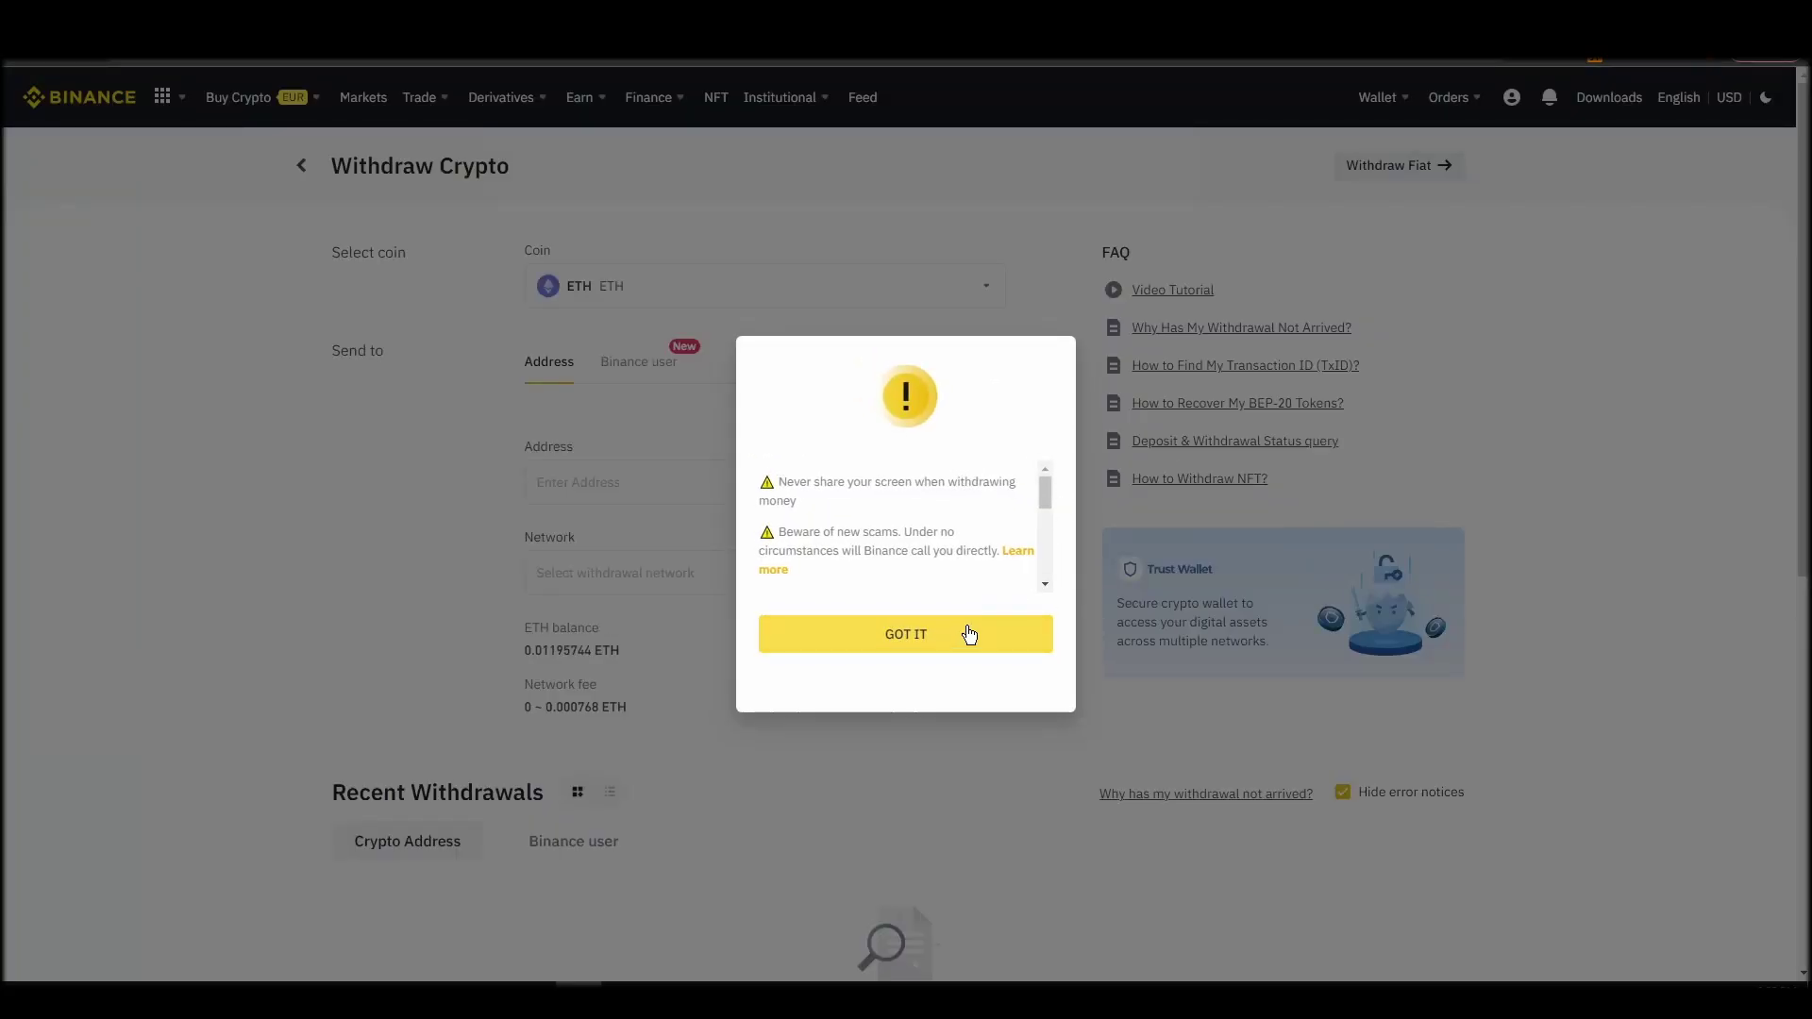
{"action": "left_click", "coordinate": [970, 635]}
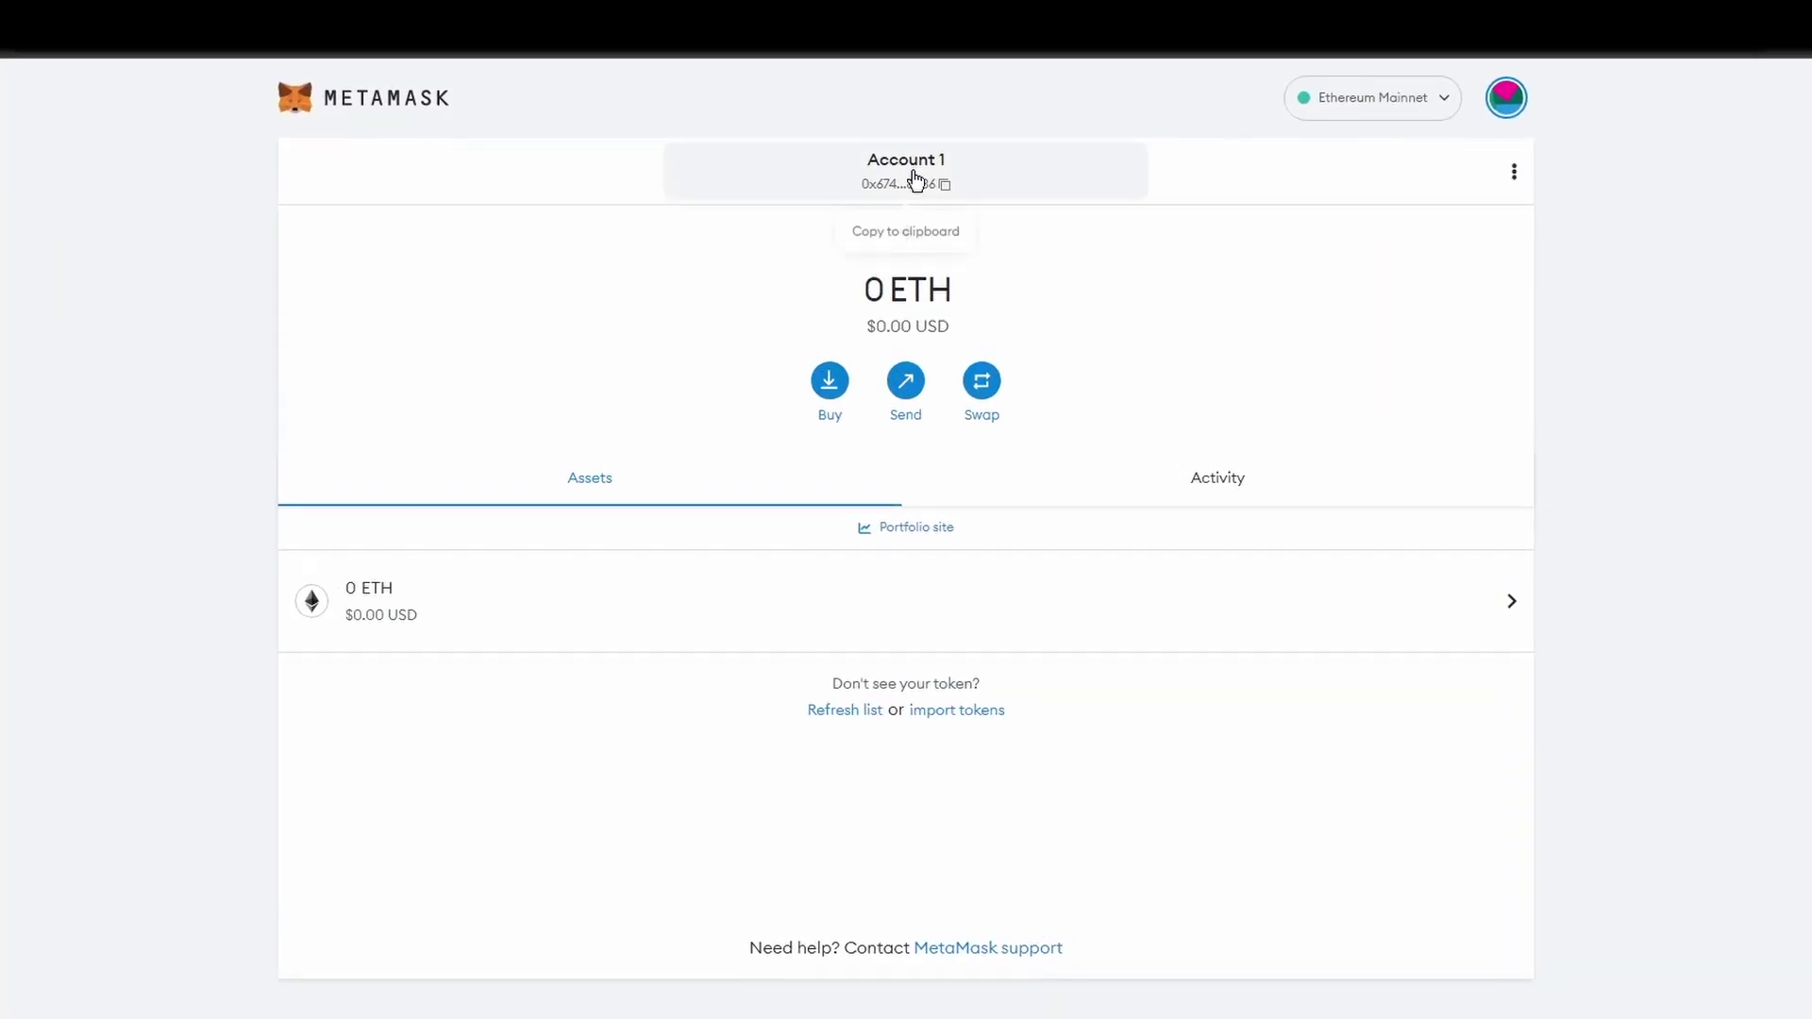
{"action": "left_click", "coordinate": [940, 175]}
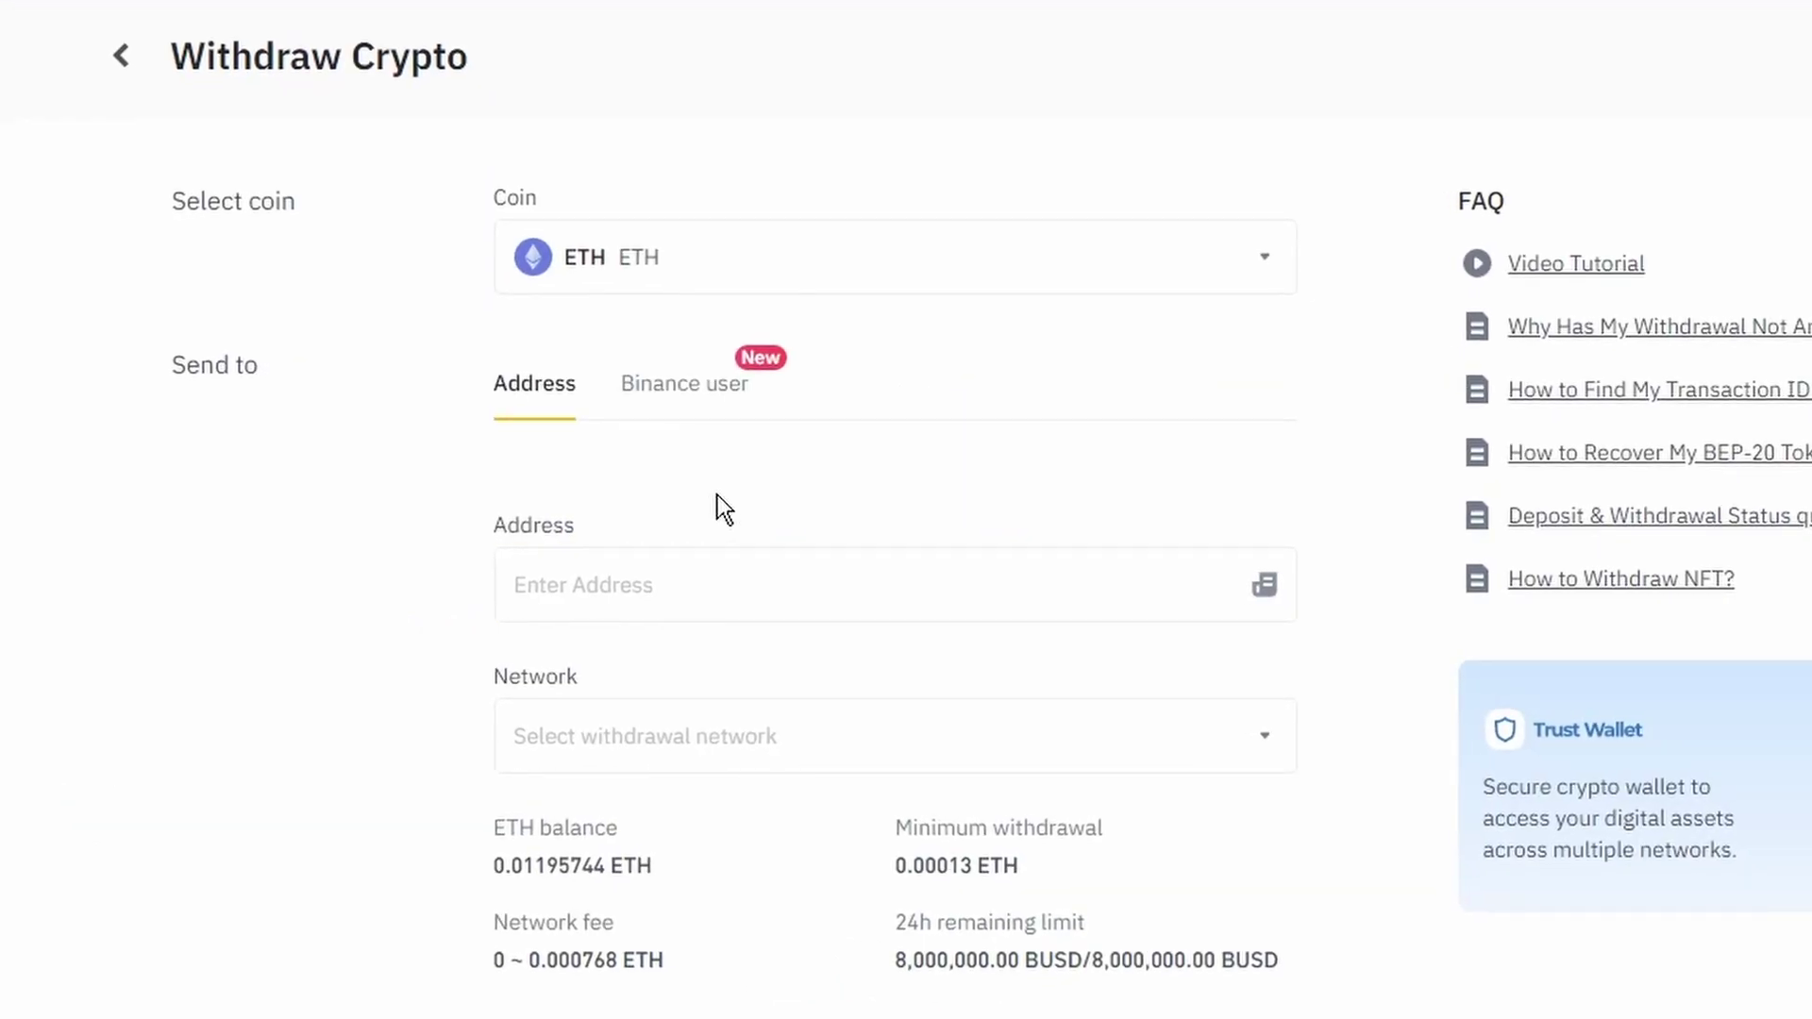
{"action": "left_click", "coordinate": [730, 566]}
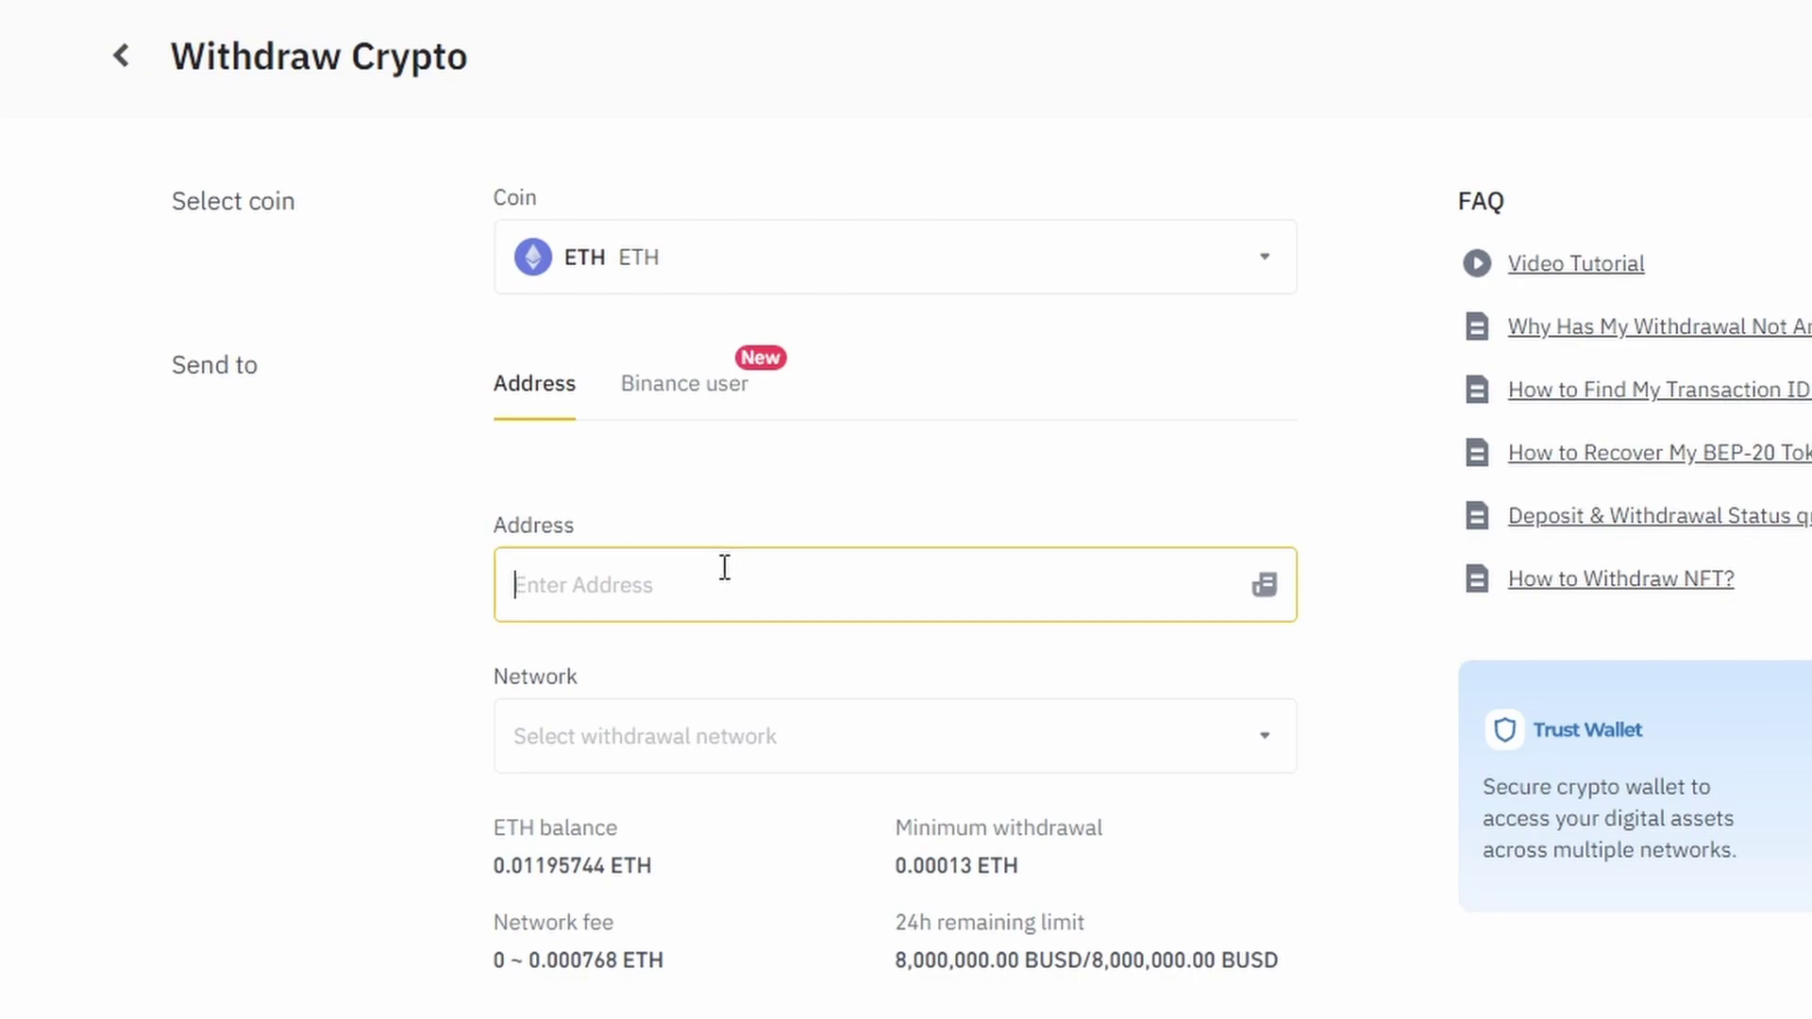
{"action": "right_click", "coordinate": [718, 568]}
{"action": "left_click", "coordinate": [817, 810]}
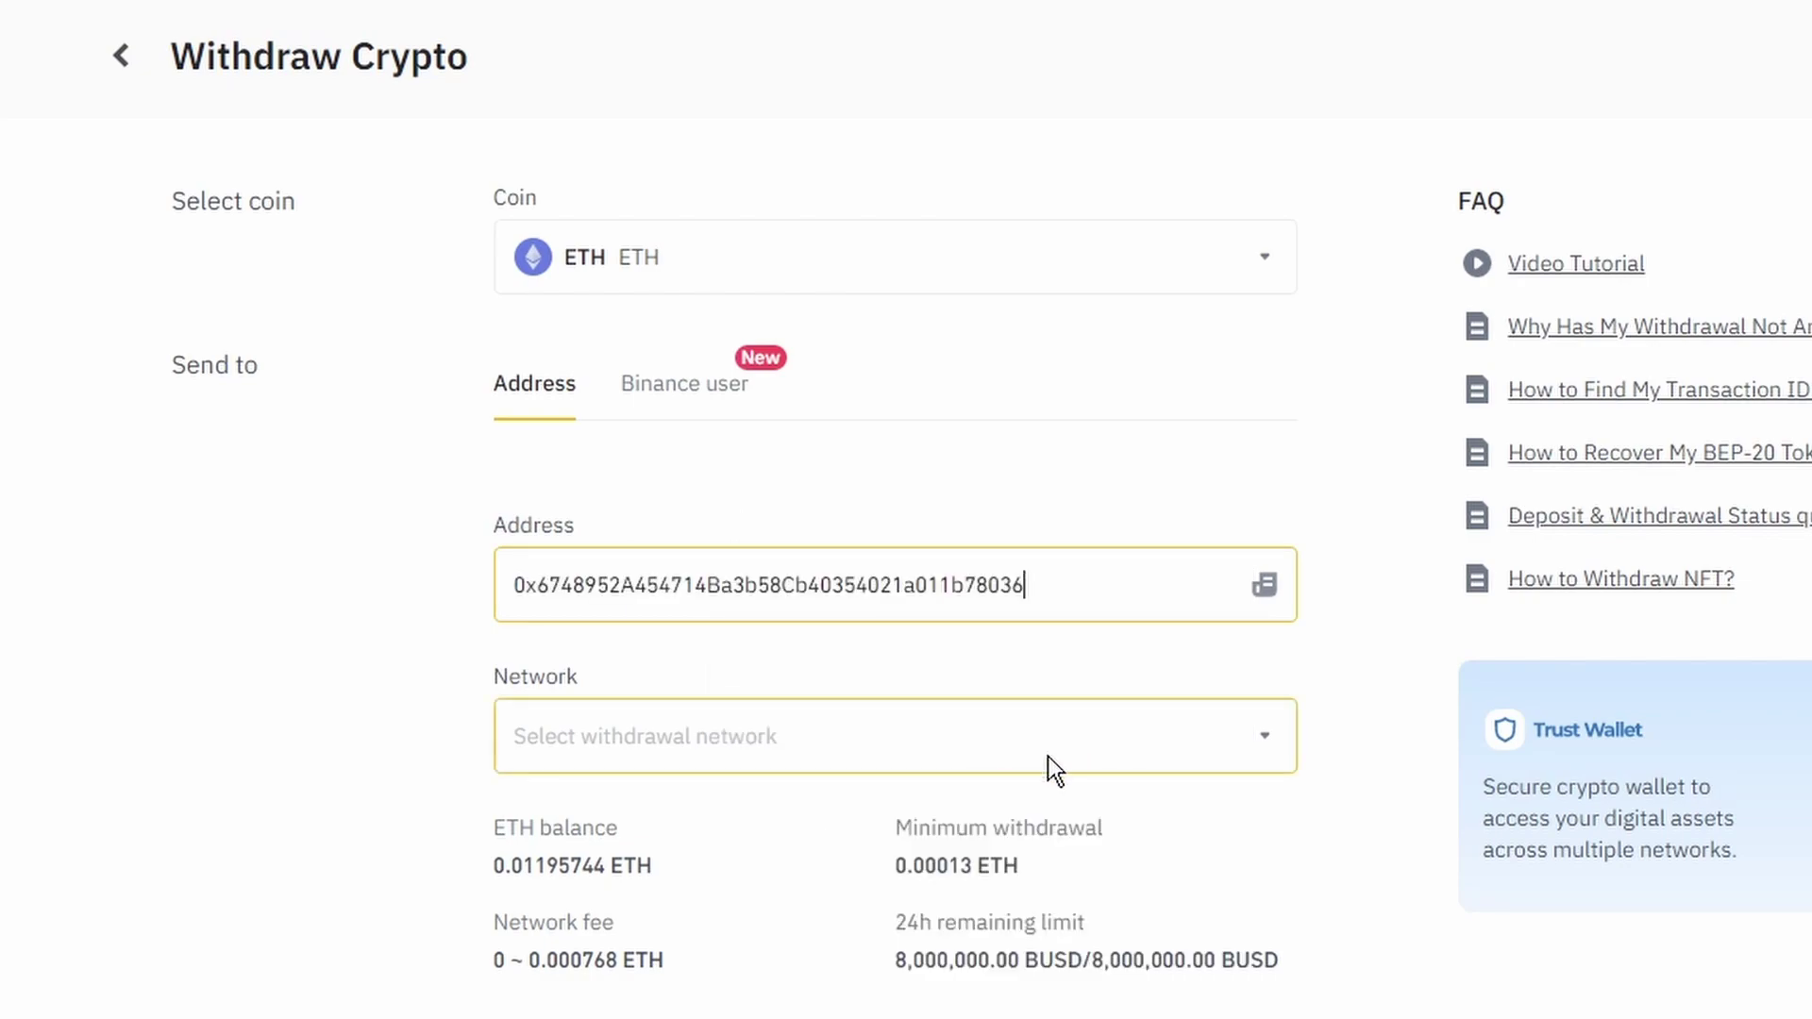
Withdraw the full 0.01195744 ETH over Ethereum (ERC20) and confirm the submission
{"action": "left_click", "coordinate": [914, 746]}
{"action": "left_click", "coordinate": [1079, 665]}
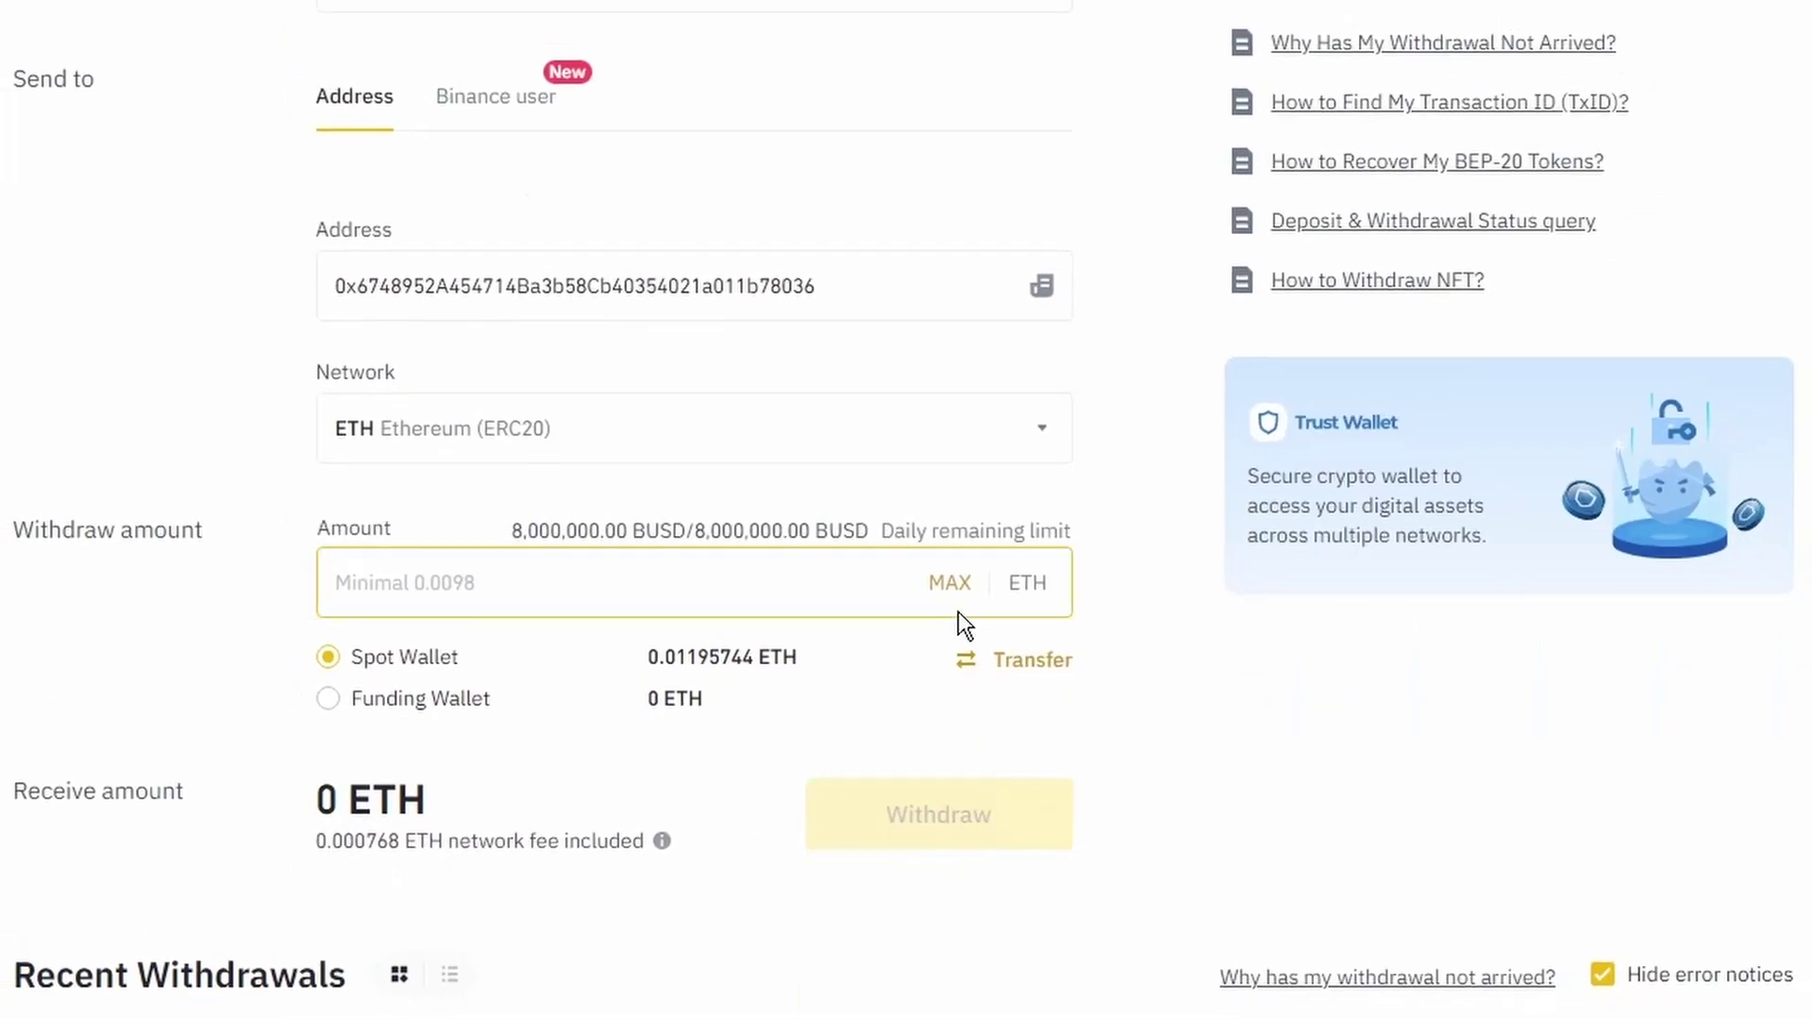
{"action": "left_click_drag", "start_coordinate": [927, 593], "coordinate": [942, 601]}
{"action": "left_click", "coordinate": [940, 593]}
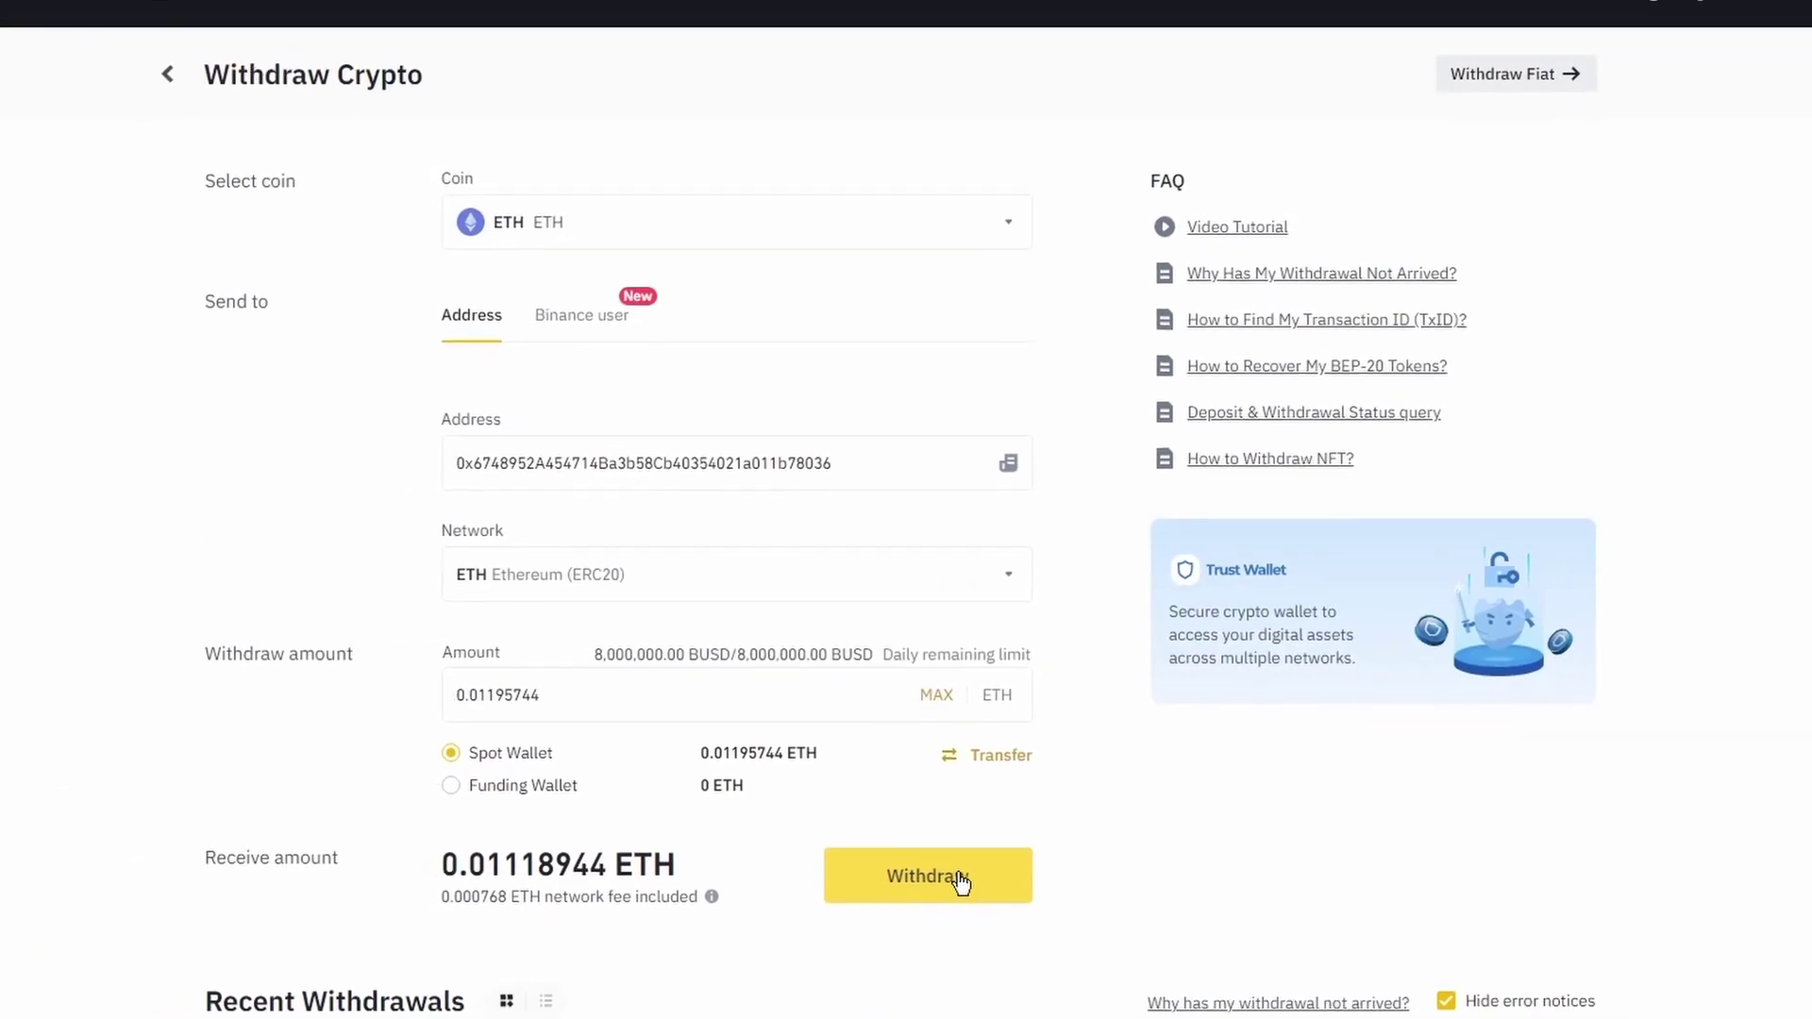
{"action": "left_click", "coordinate": [961, 882]}
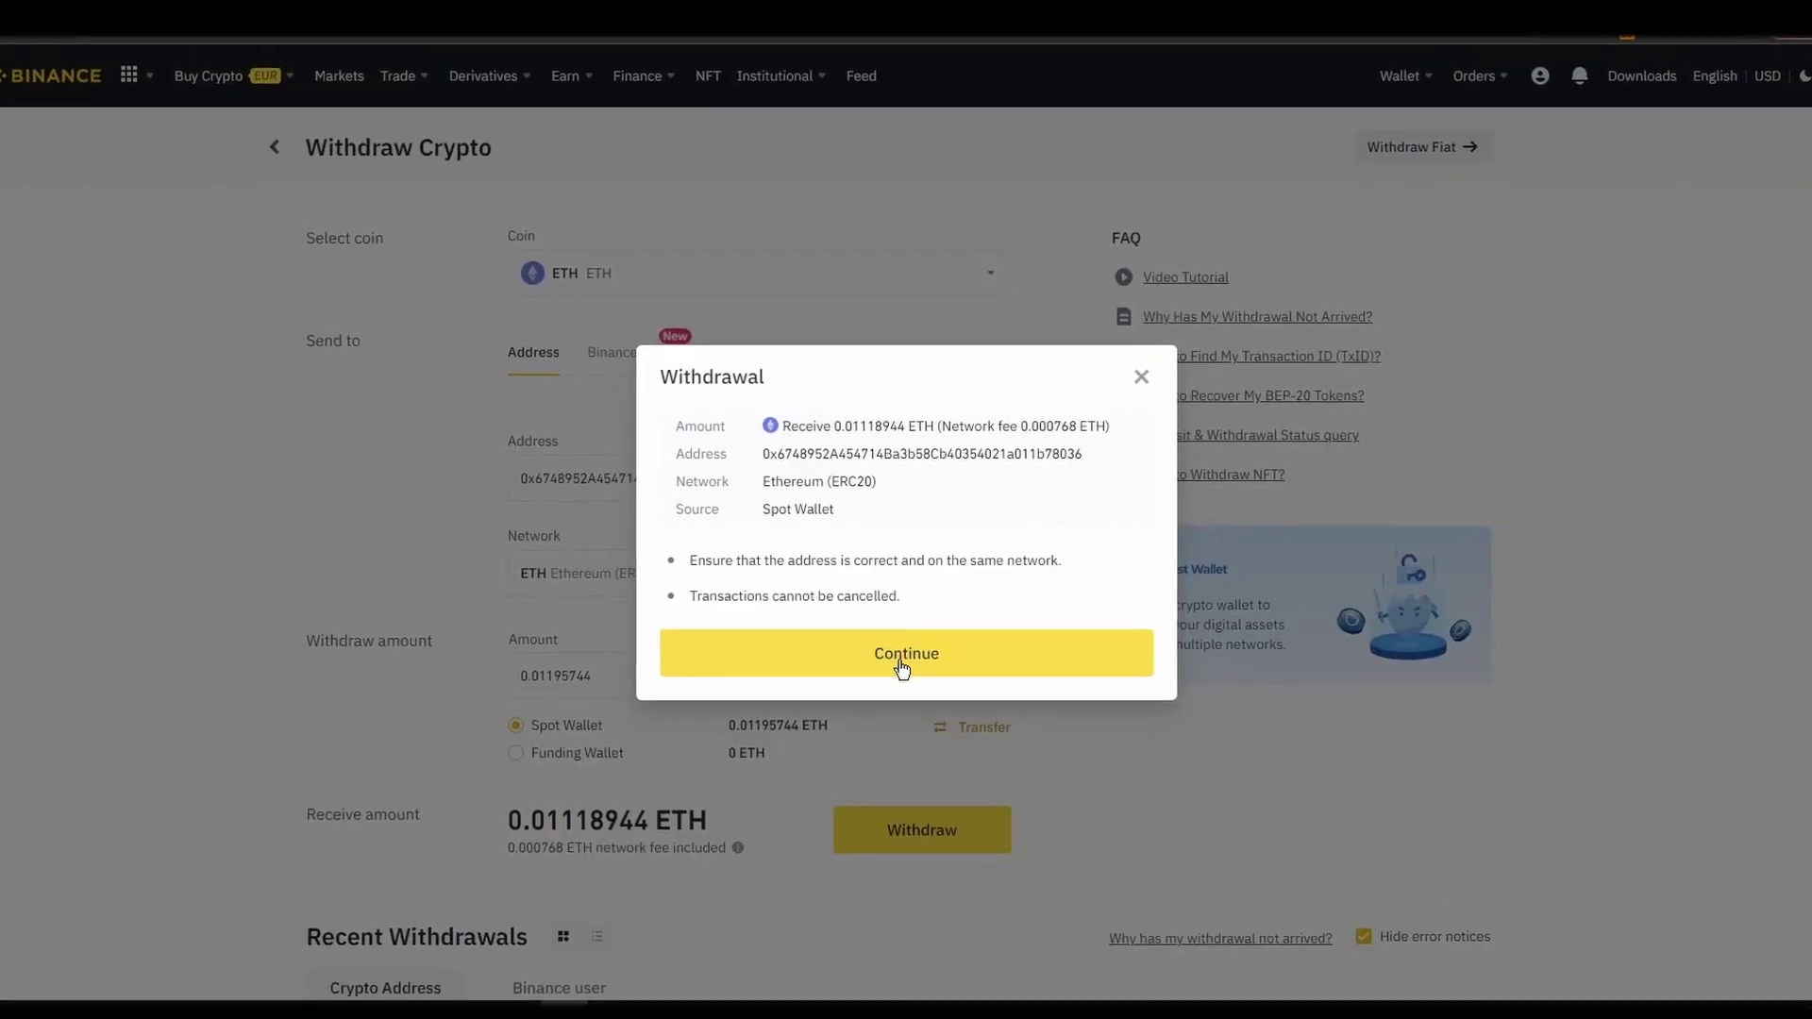
{"action": "left_click", "coordinate": [901, 665]}
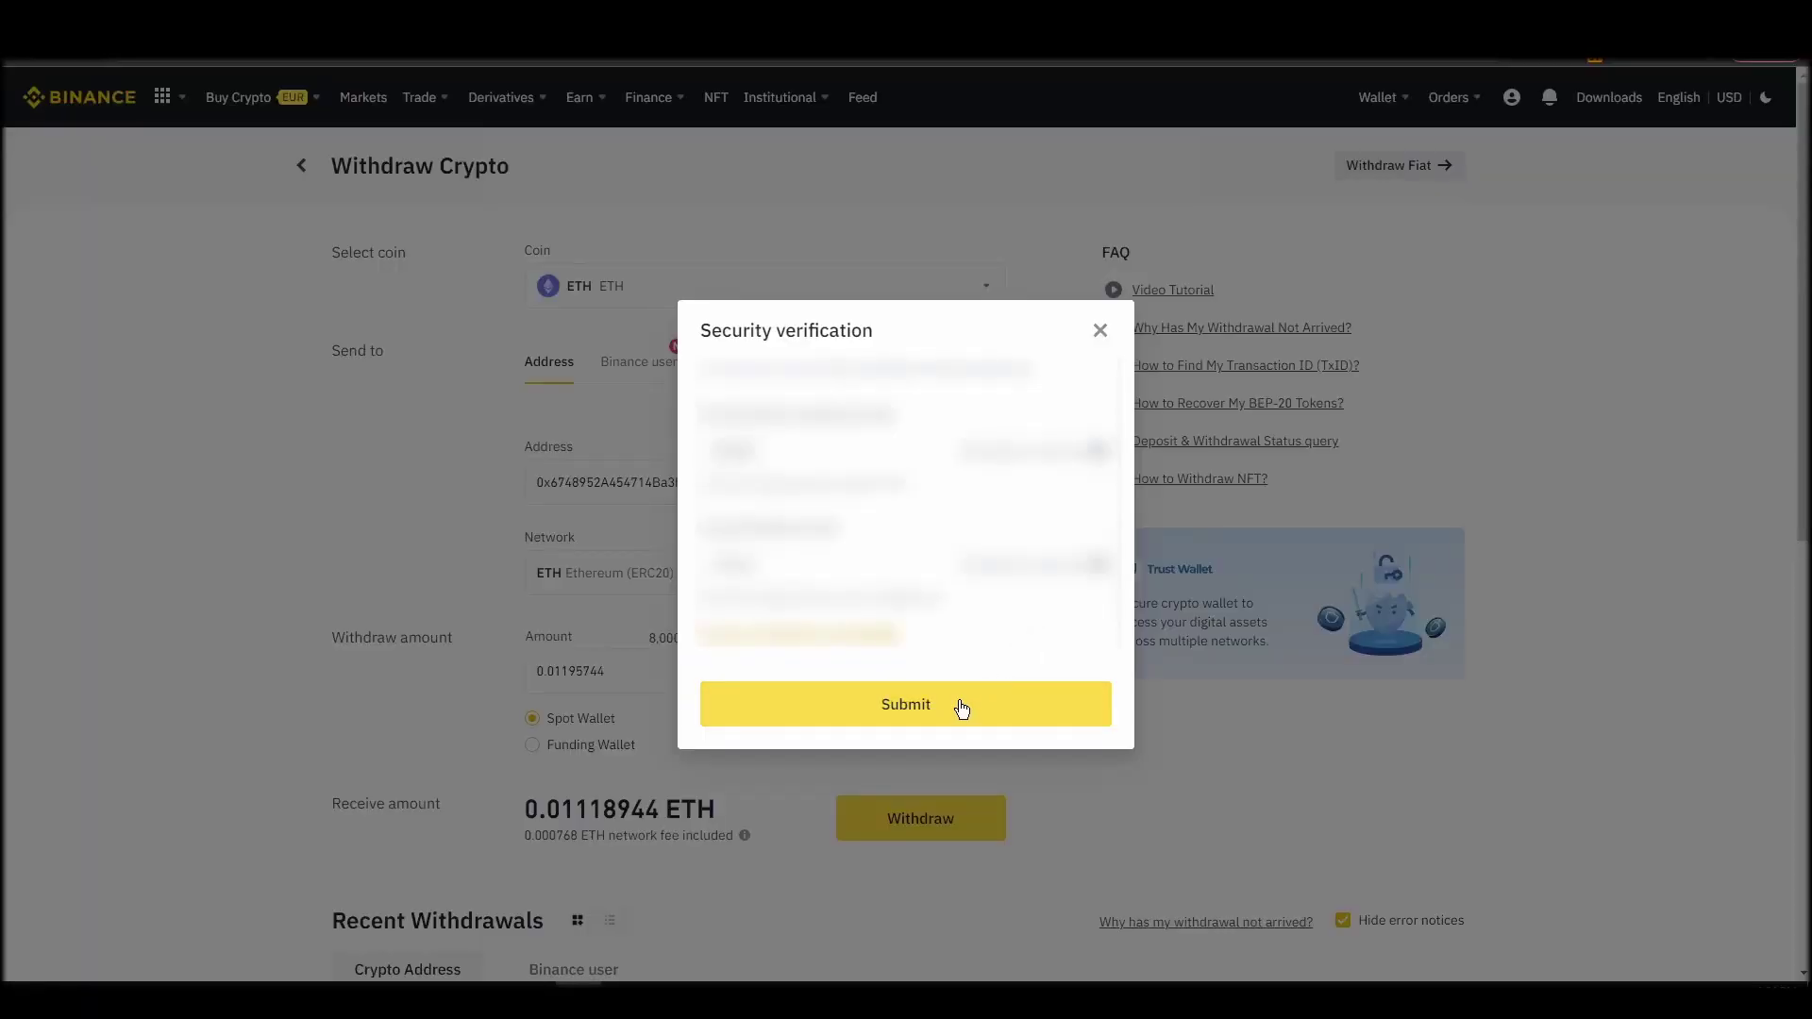
{"action": "left_click", "coordinate": [962, 709]}
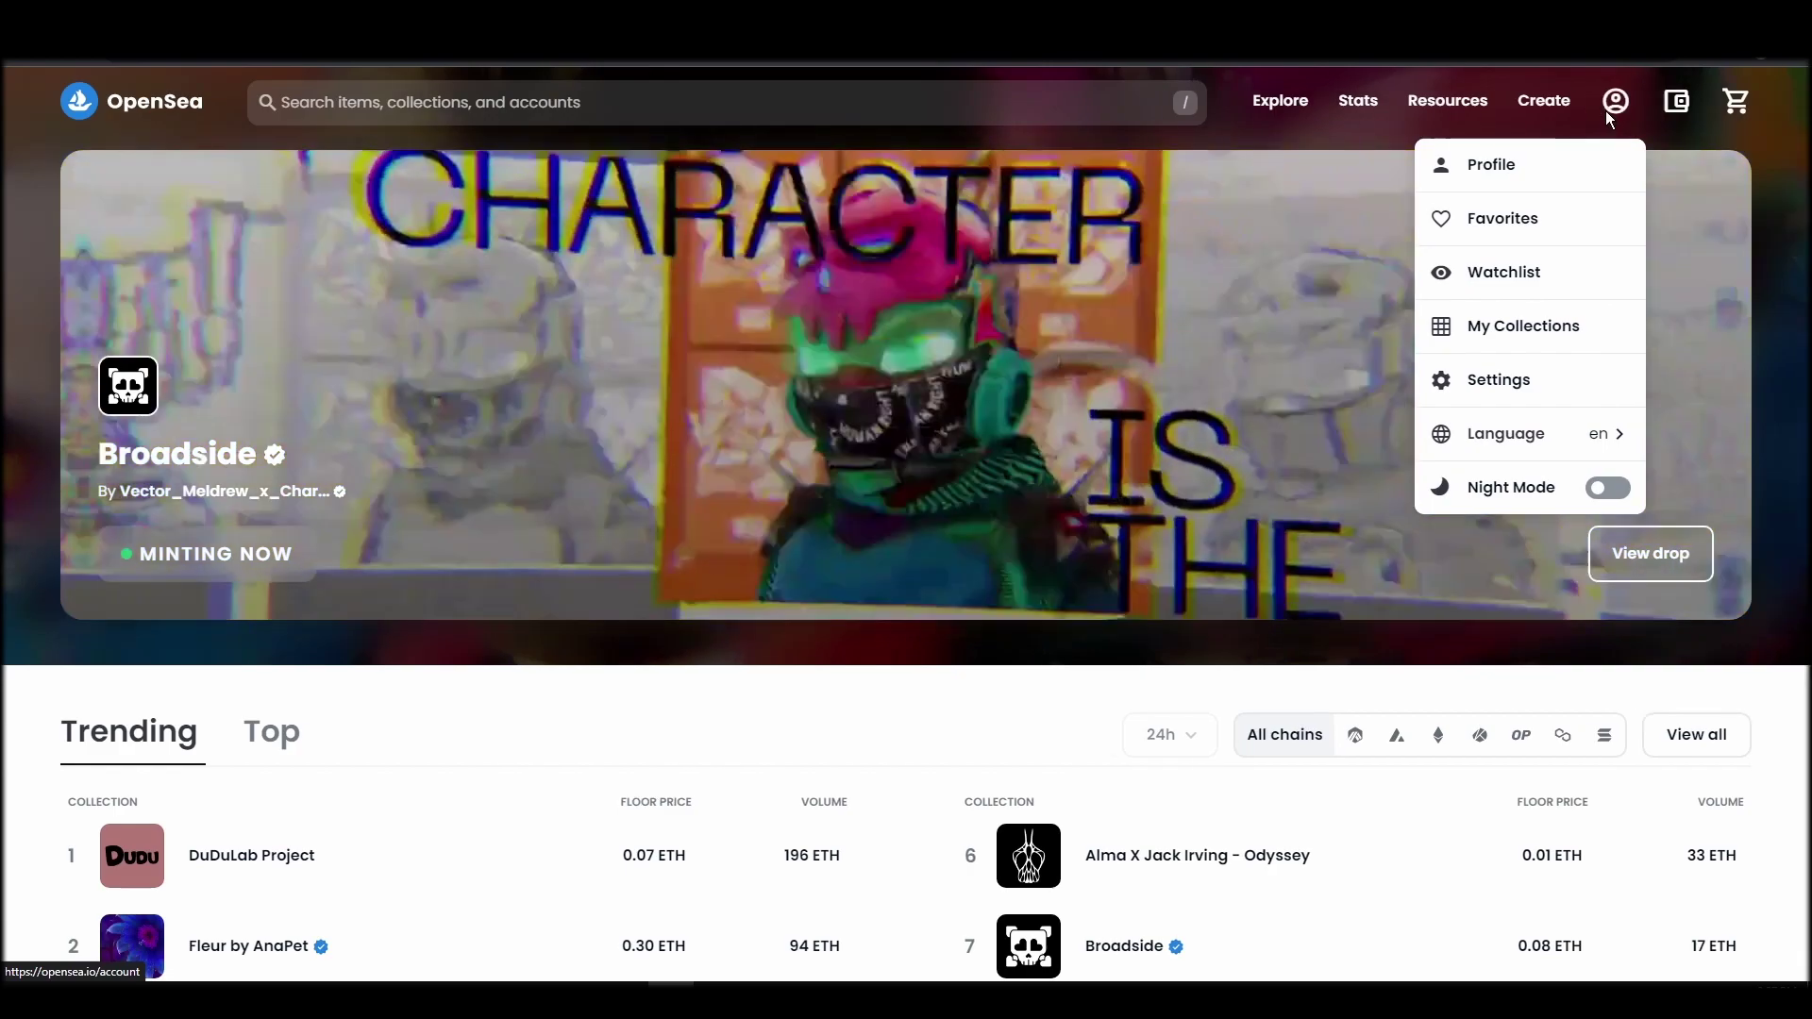
Connect MetaMask Account 1 to OpenSea from the profile menu
{"action": "left_click", "coordinate": [1605, 110]}
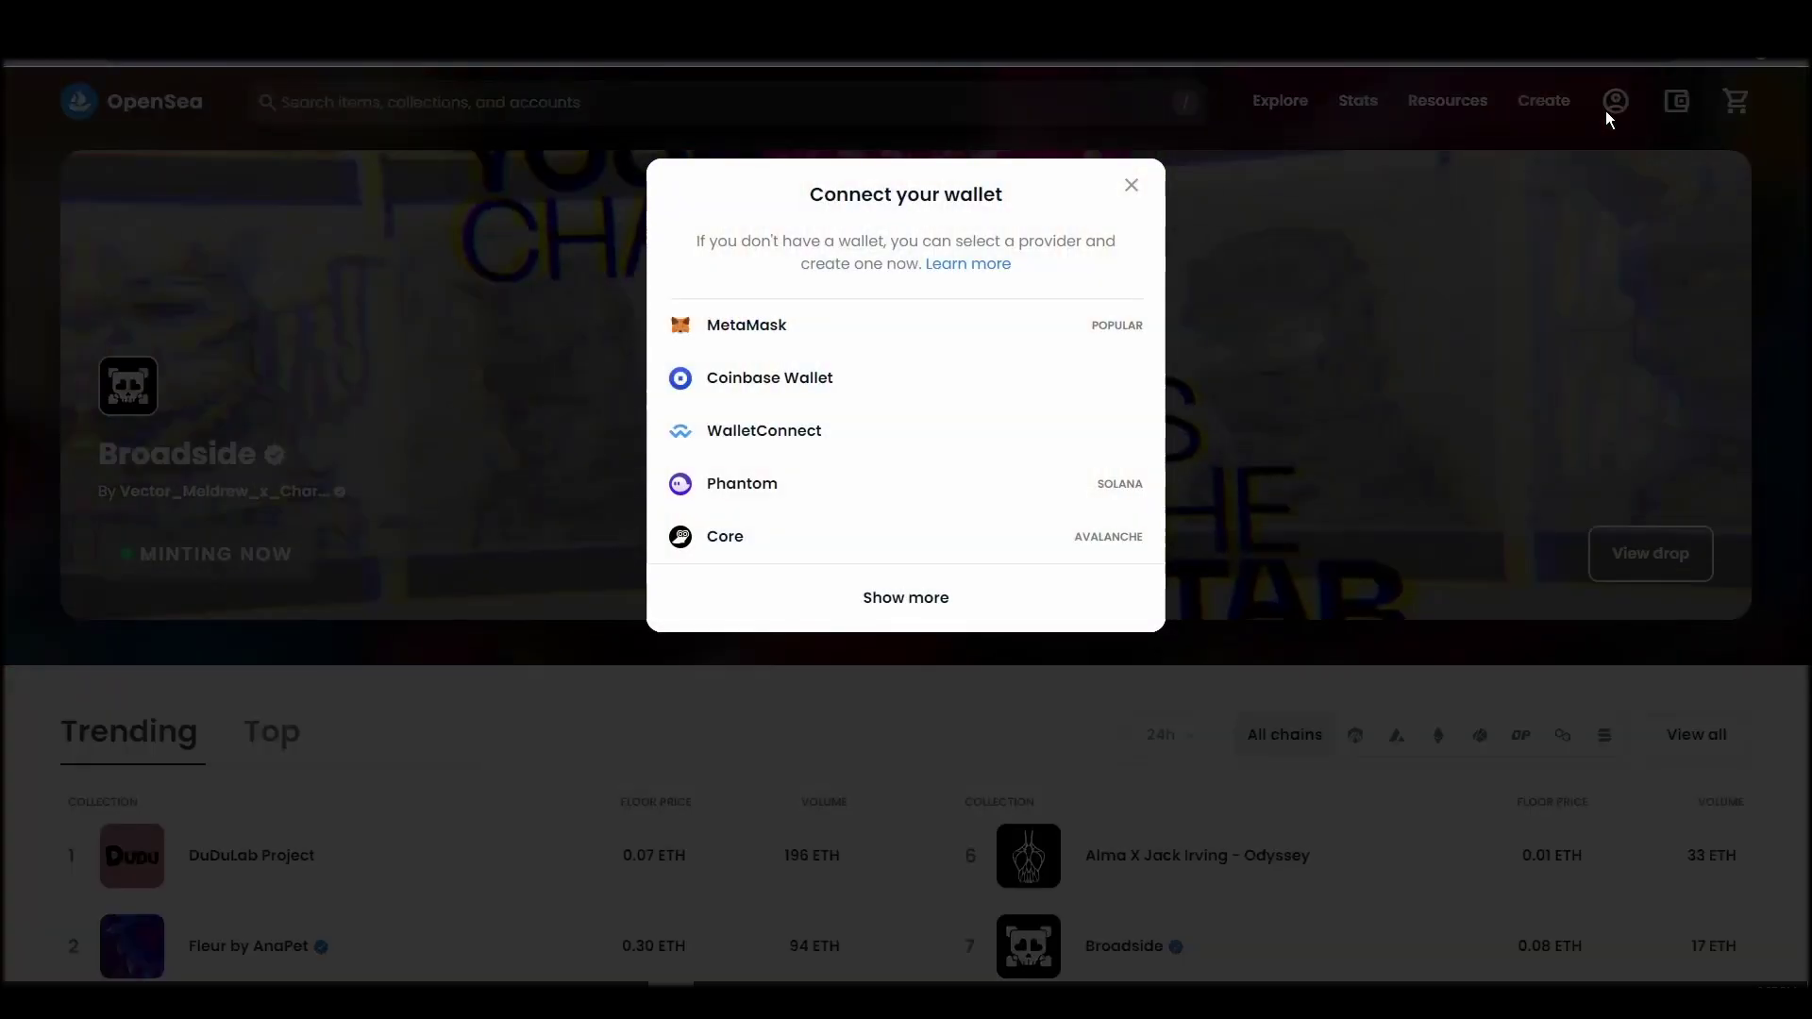
{"action": "left_click", "coordinate": [796, 324]}
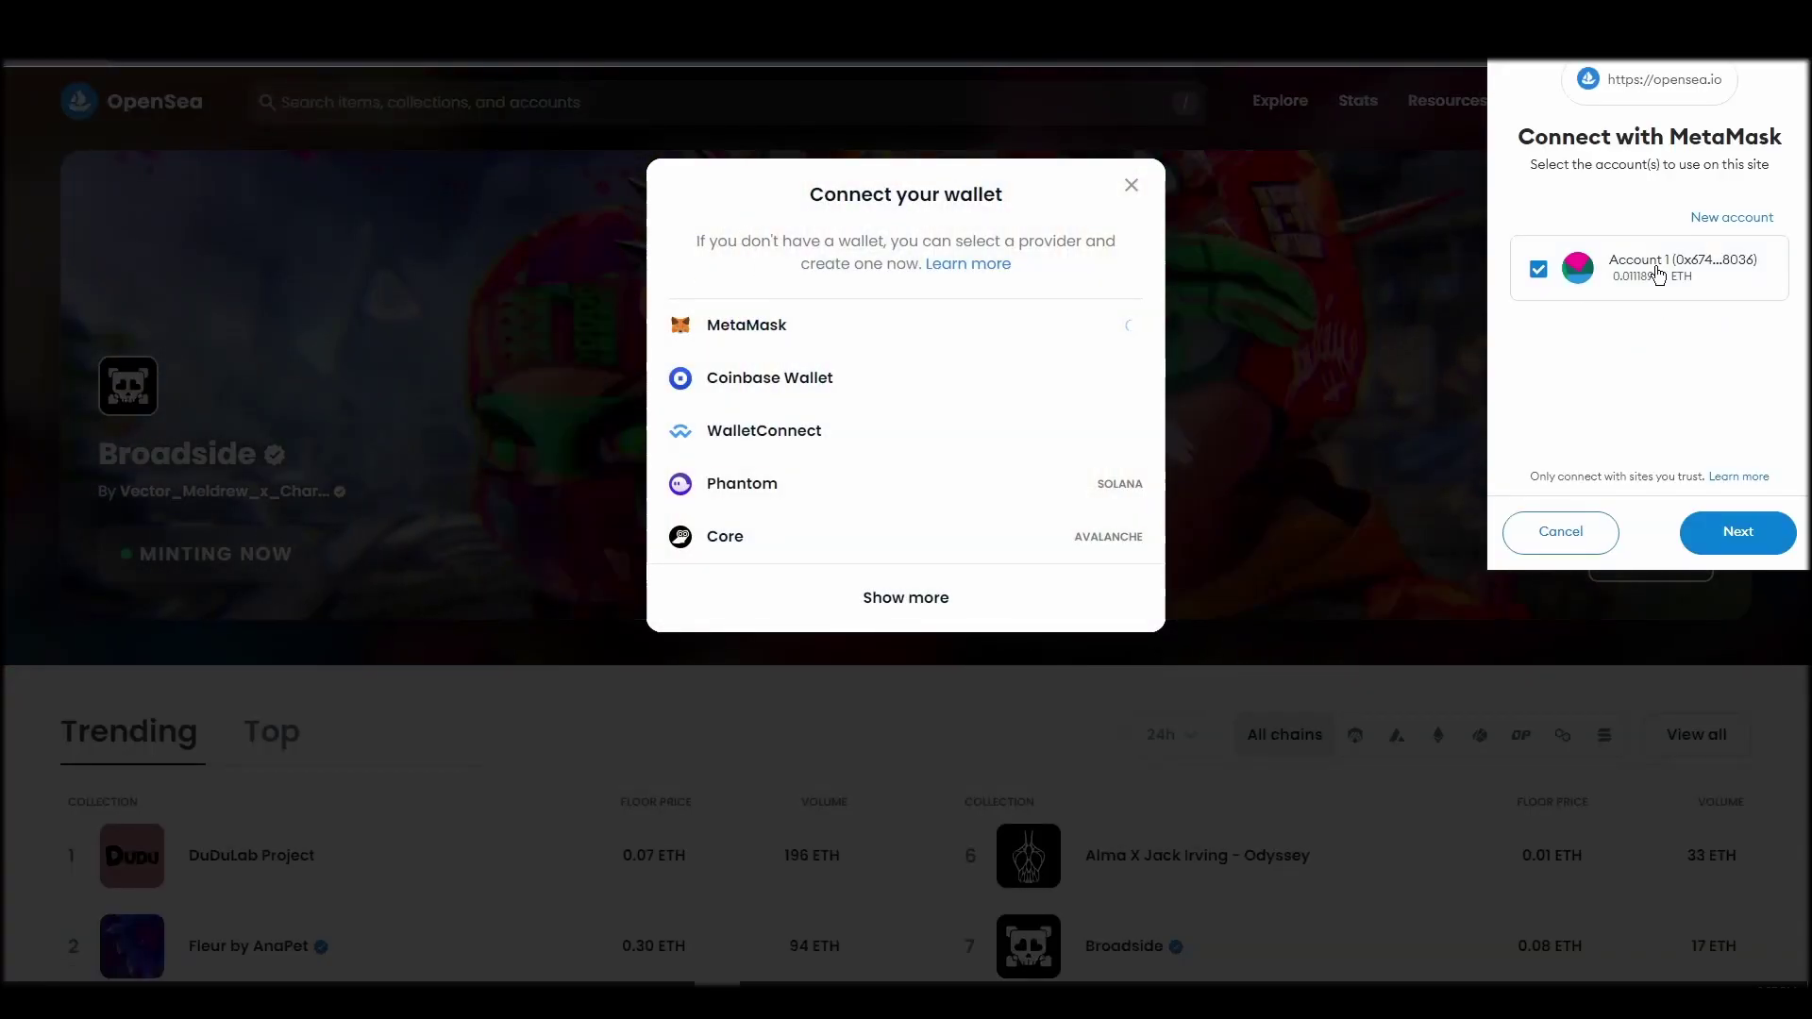
{"action": "left_click", "coordinate": [1744, 530]}
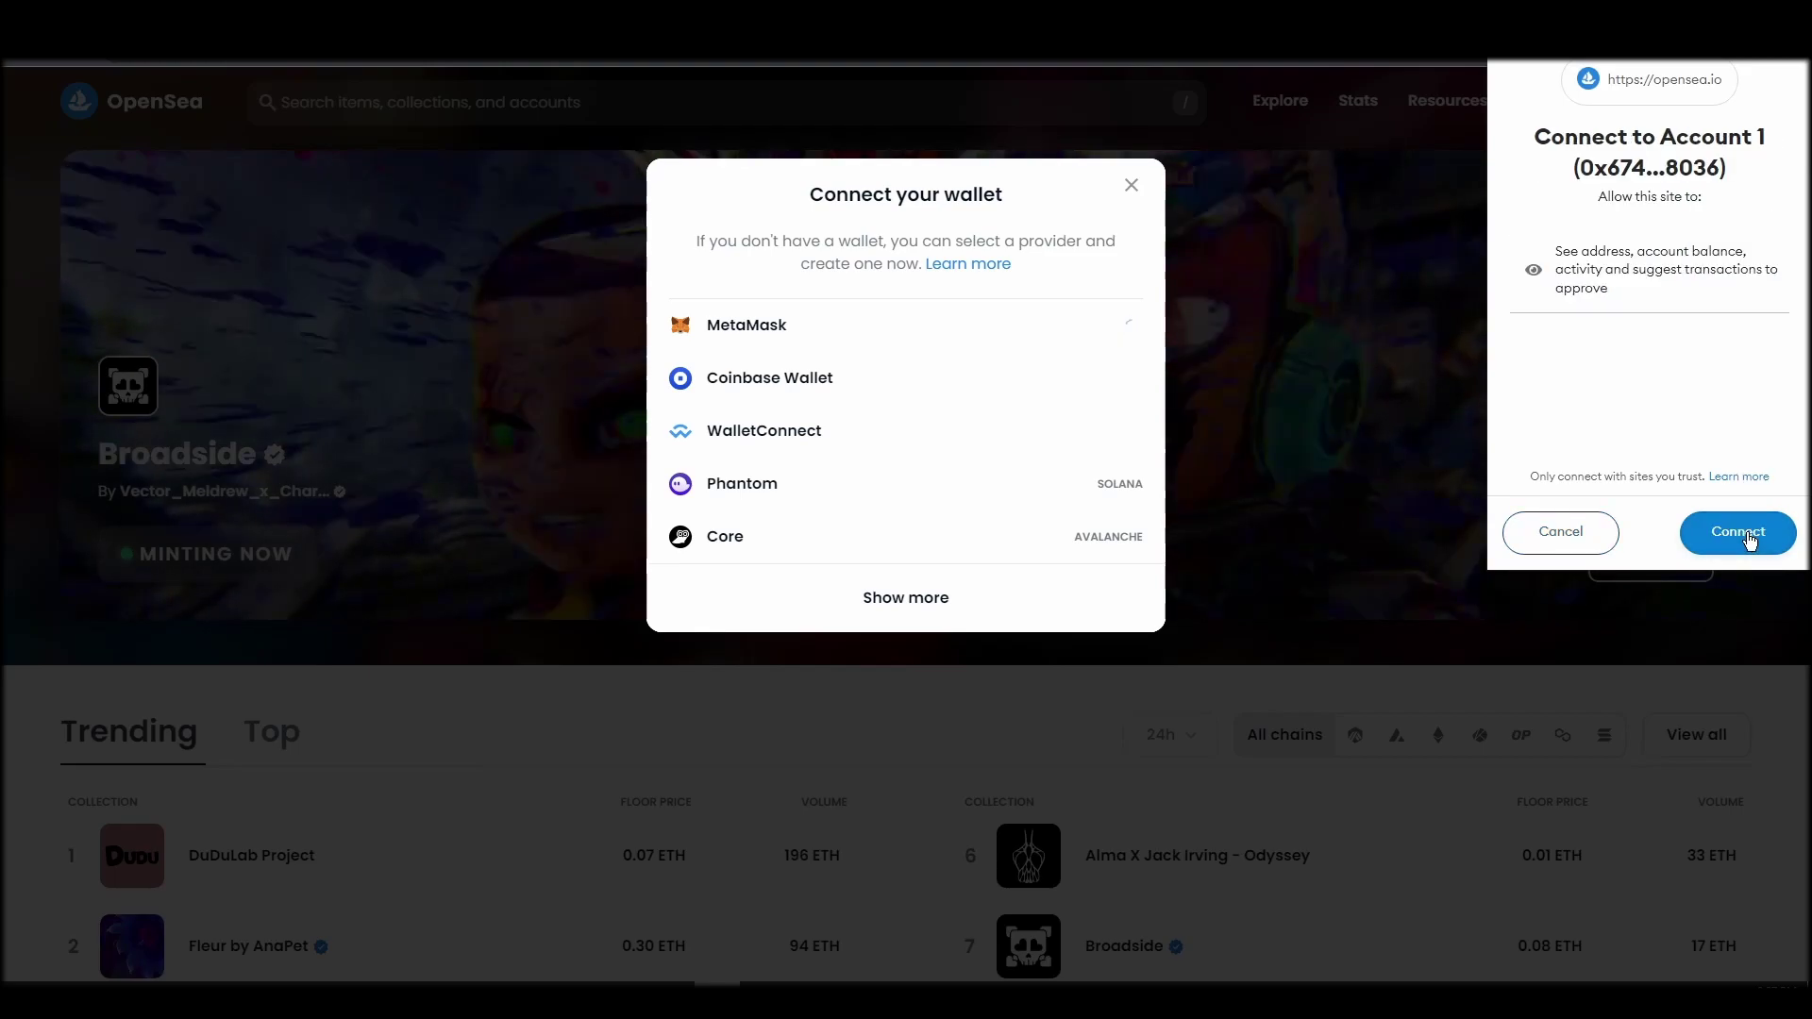
{"action": "left_click", "coordinate": [1748, 532]}
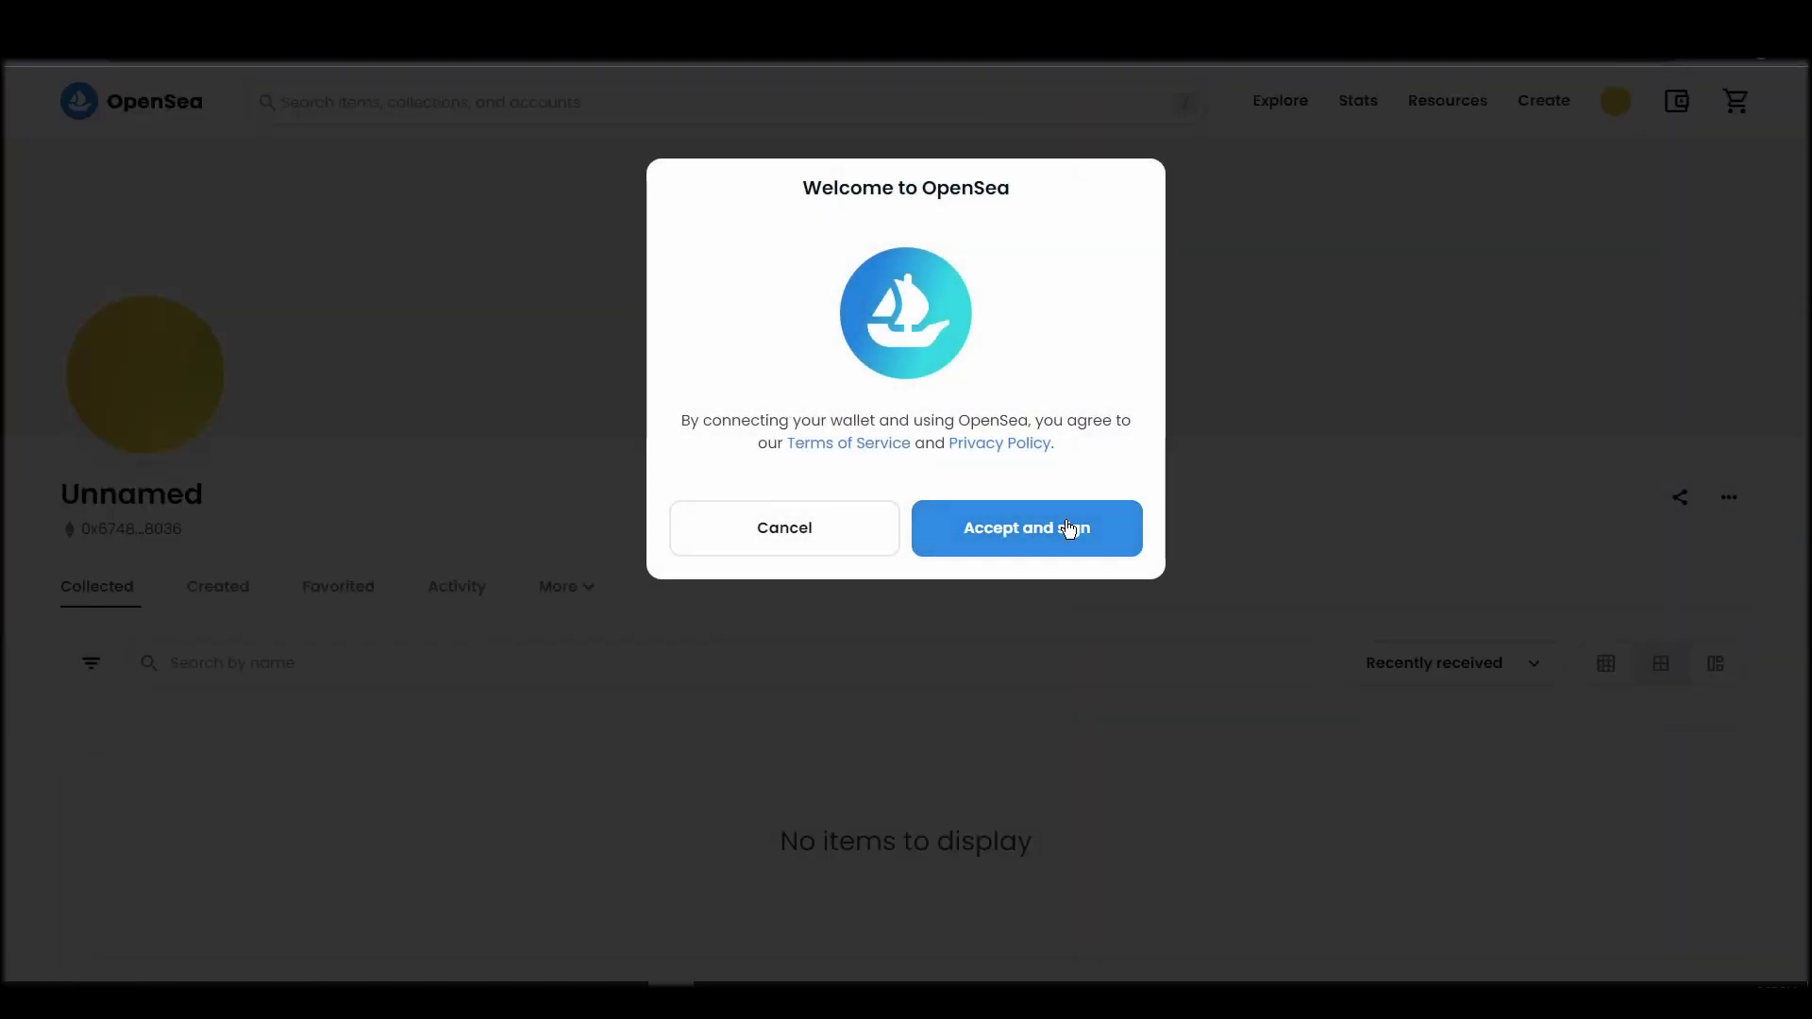
Accept OpenSea's terms and sign the welcome login message in MetaMask
{"action": "left_click", "coordinate": [1069, 529]}
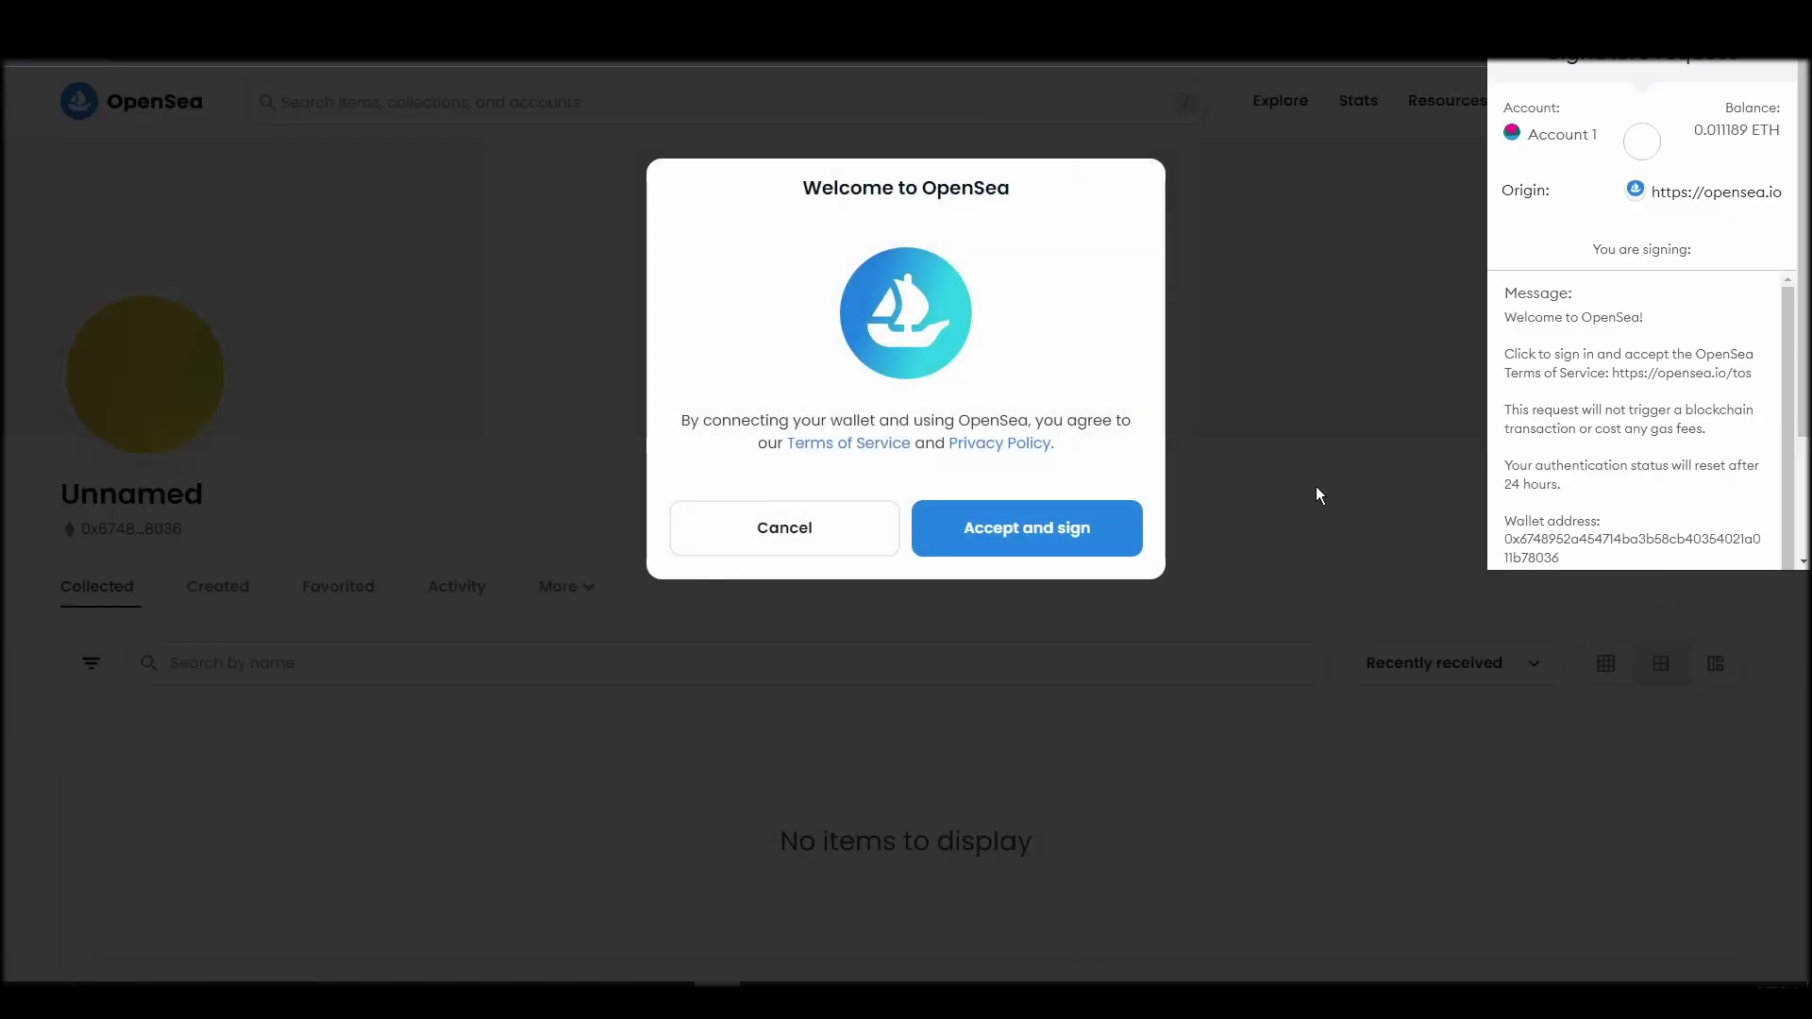
{"action": "scroll", "coordinate": [1707, 421], "scroll_direction": "down", "scroll_amount": 5}
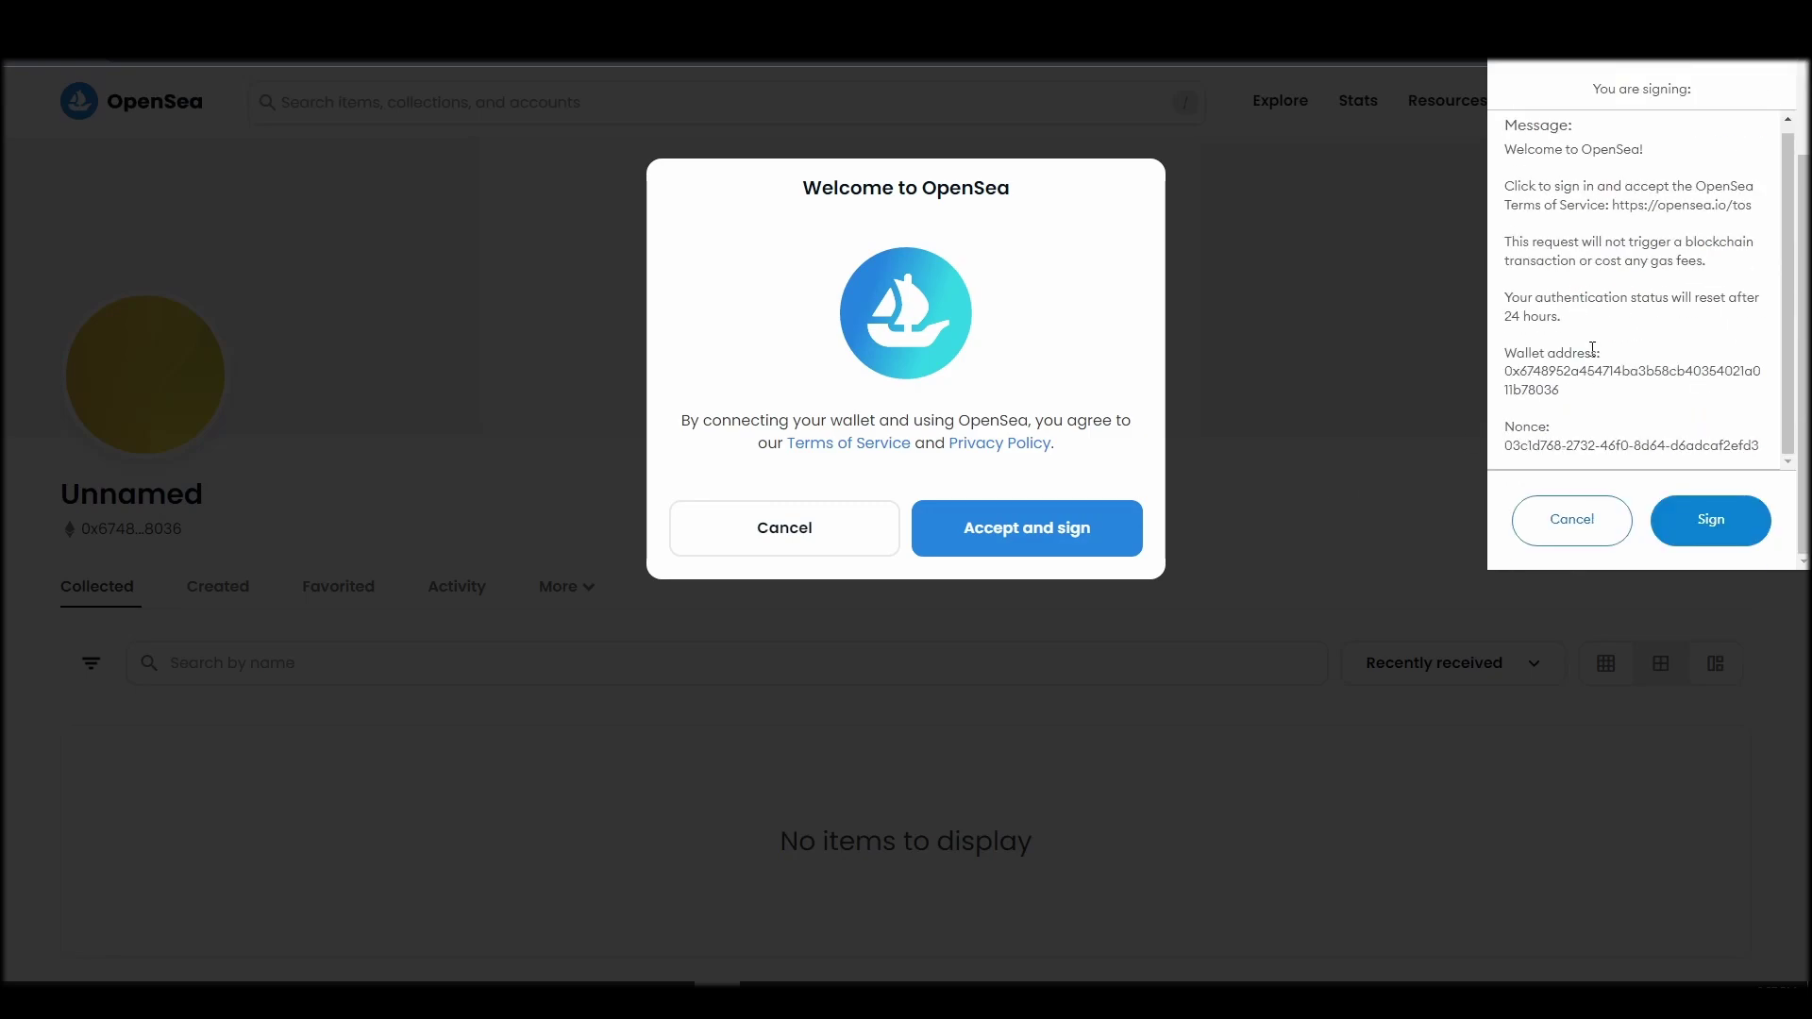
{"action": "left_click", "coordinate": [1713, 518]}
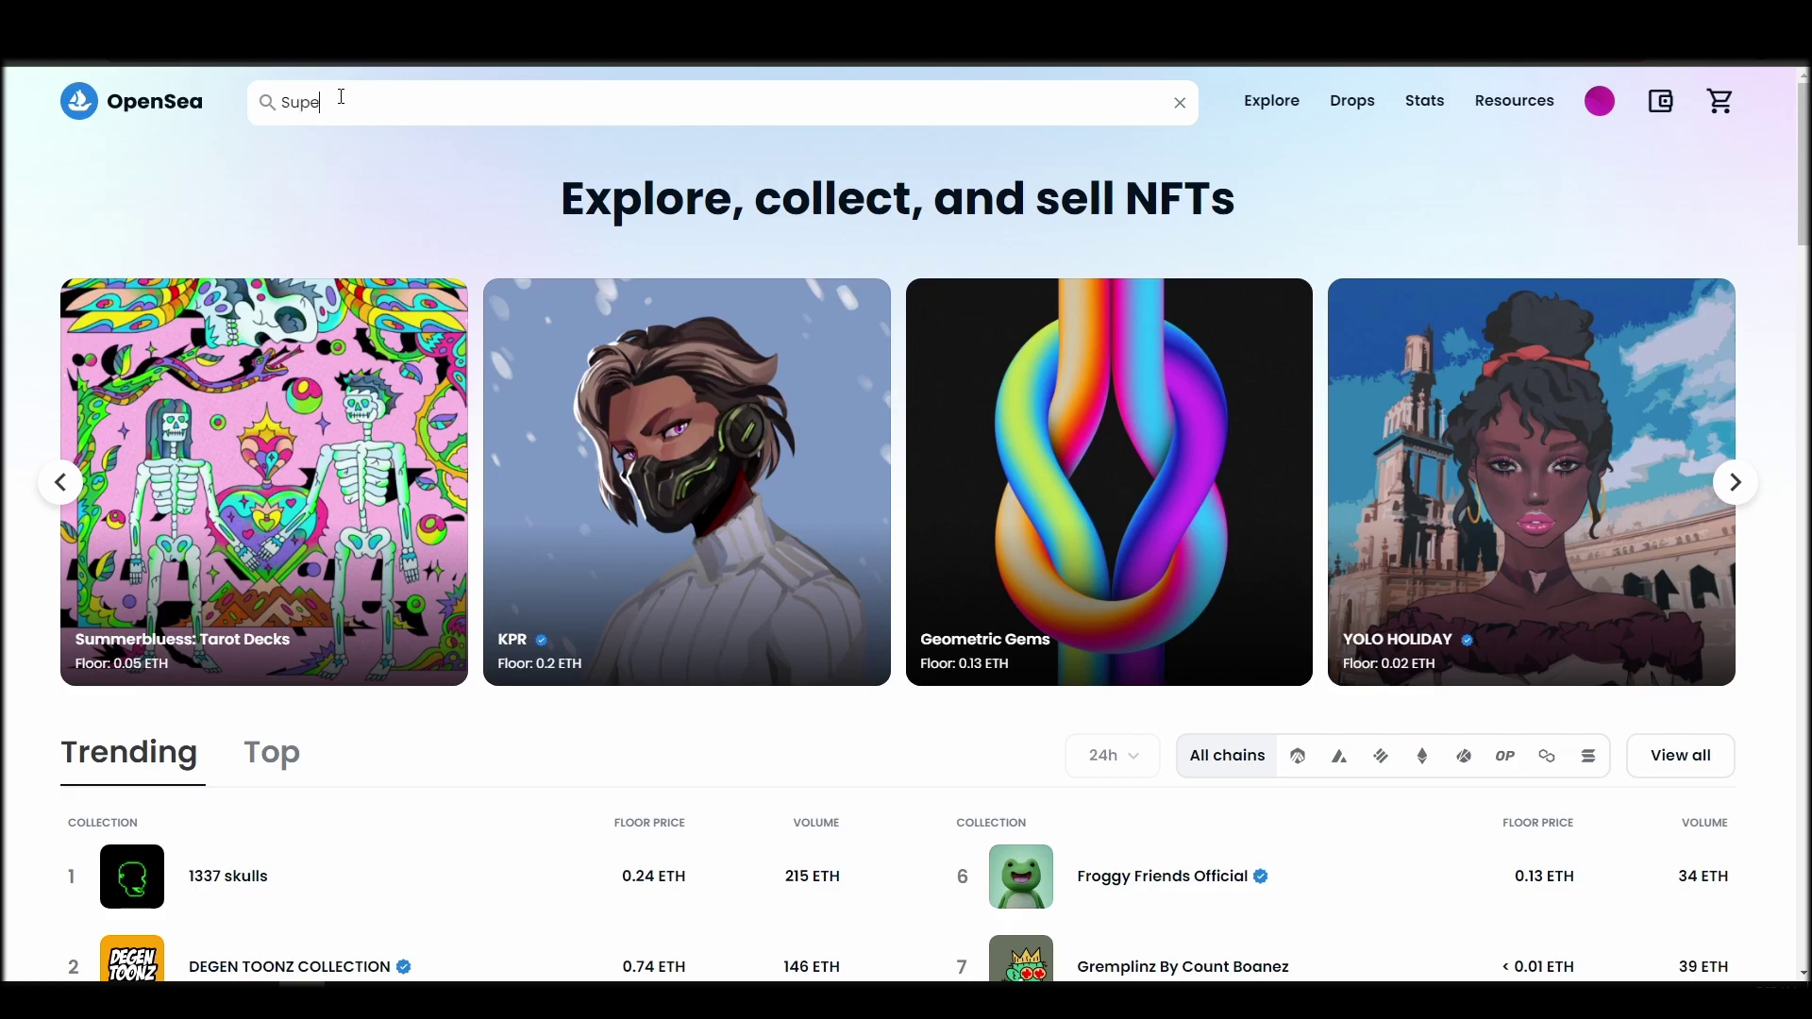
Search OpenSea for 'SuperNormal' and open the verified SuperNormal collection
{"action": "type", "text": "rNormal"}
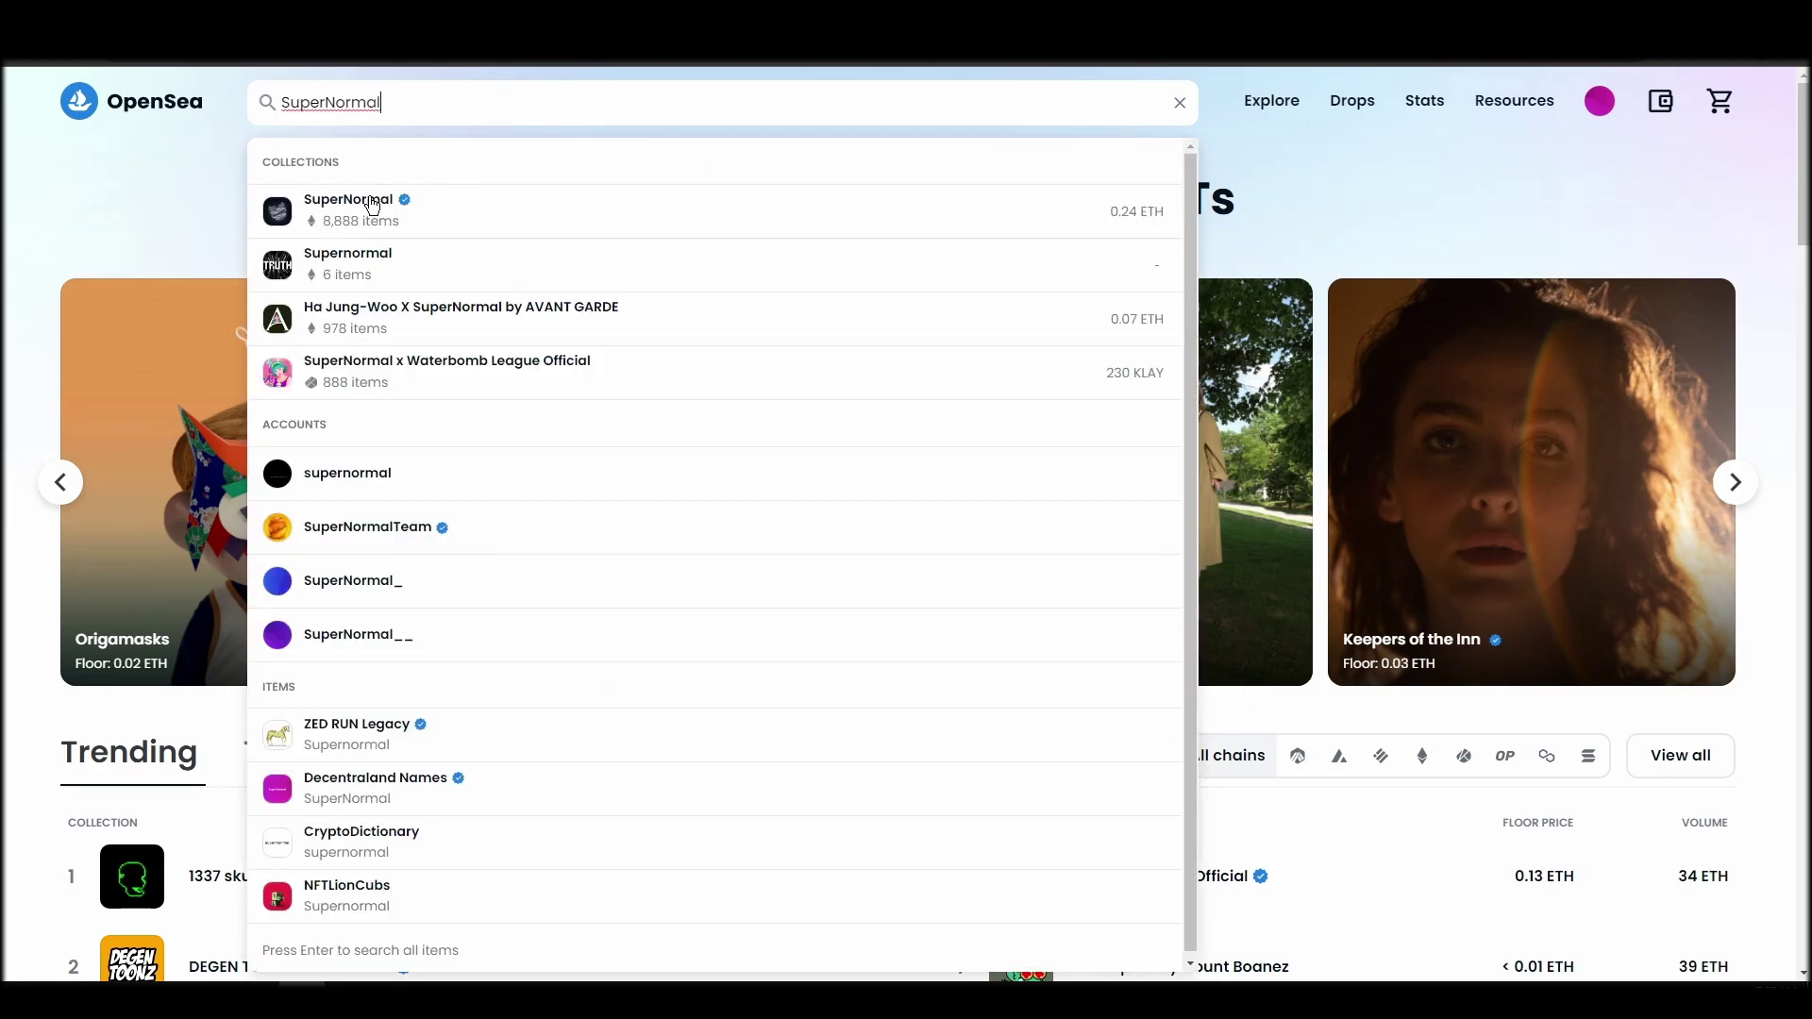
{"action": "left_click", "coordinate": [357, 230]}
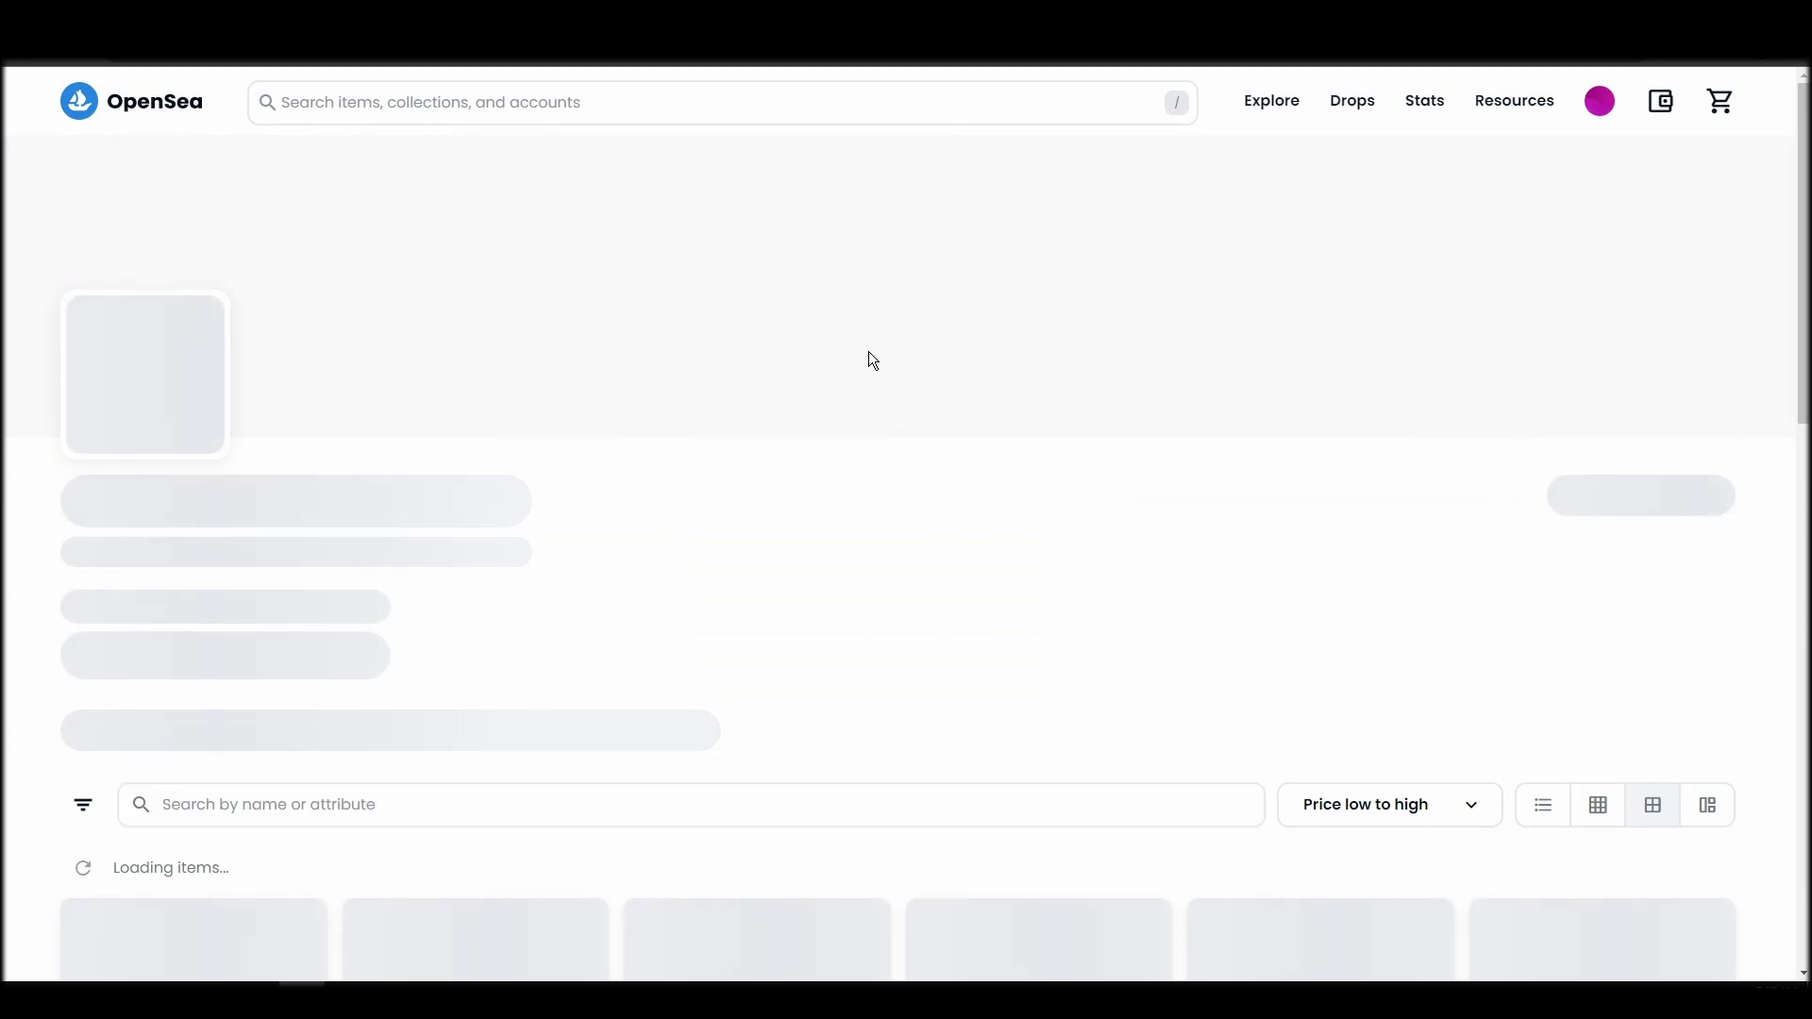
Find ZIPS #4063 in the SuperNormal collection grid and open its item page
{"action": "scroll", "coordinate": [866, 375], "scroll_direction": "down", "scroll_amount": 4}
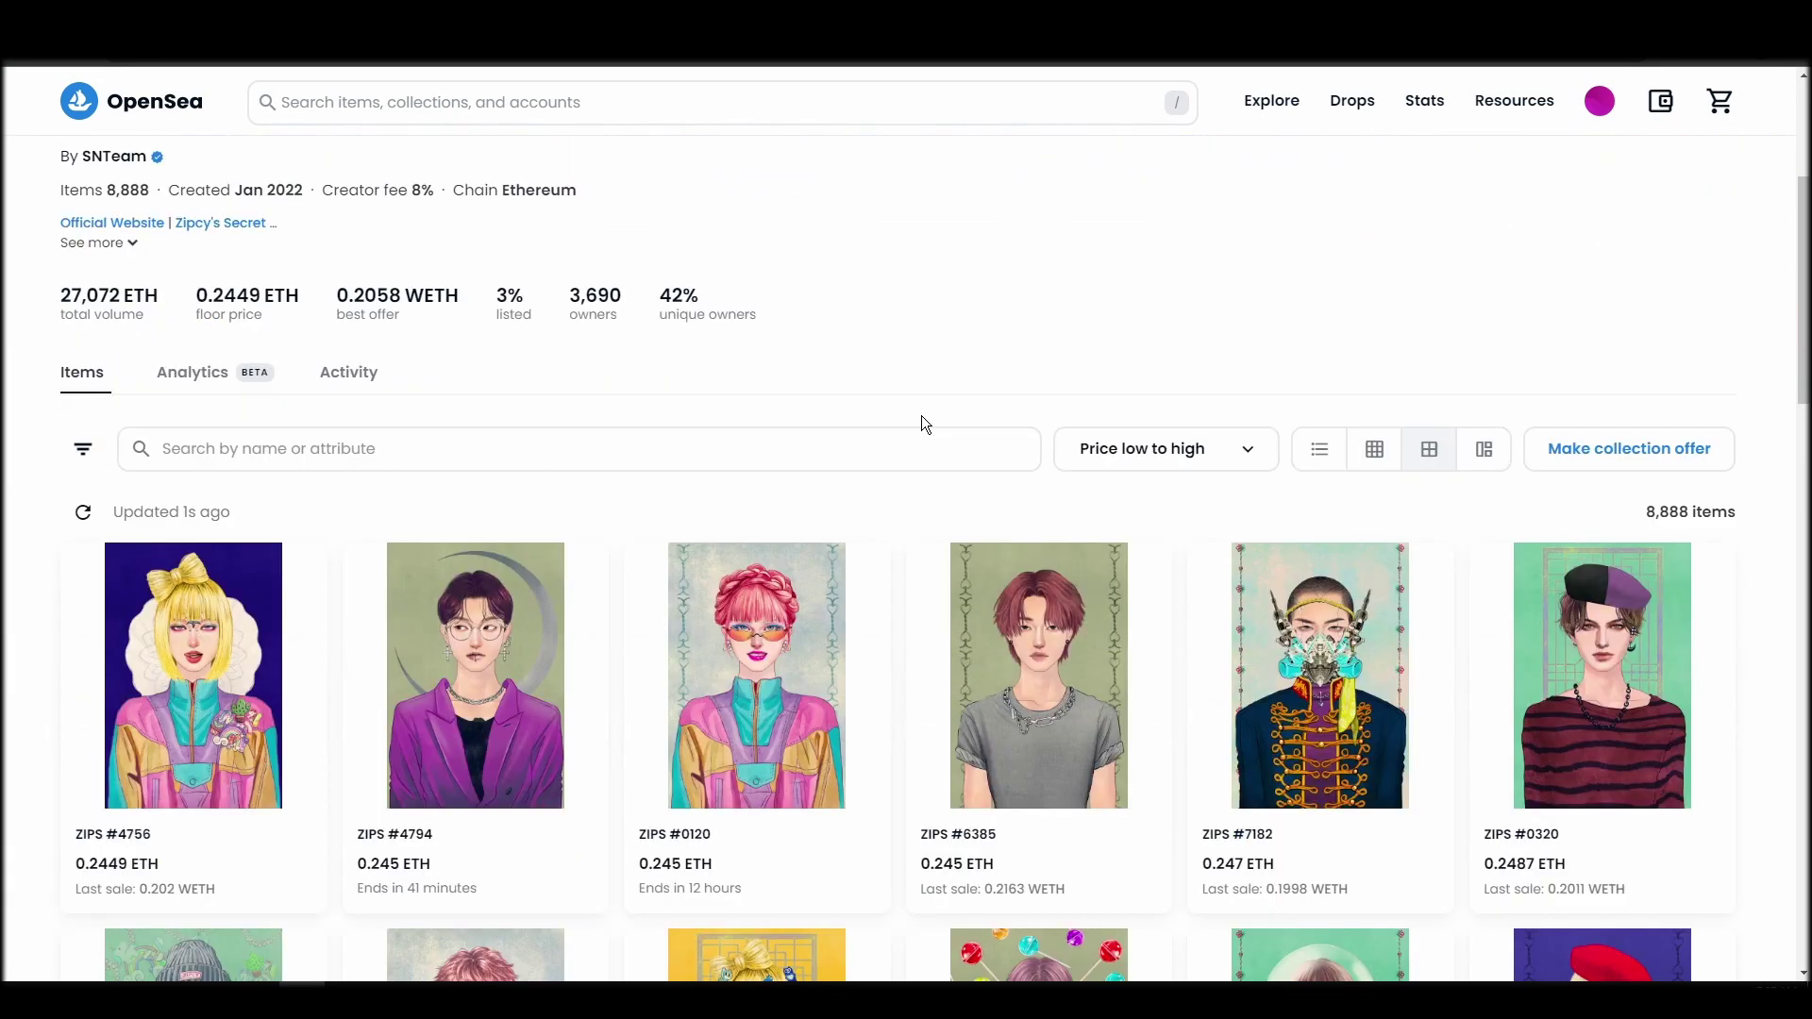
{"action": "scroll", "coordinate": [921, 423], "scroll_direction": "down", "scroll_amount": 7}
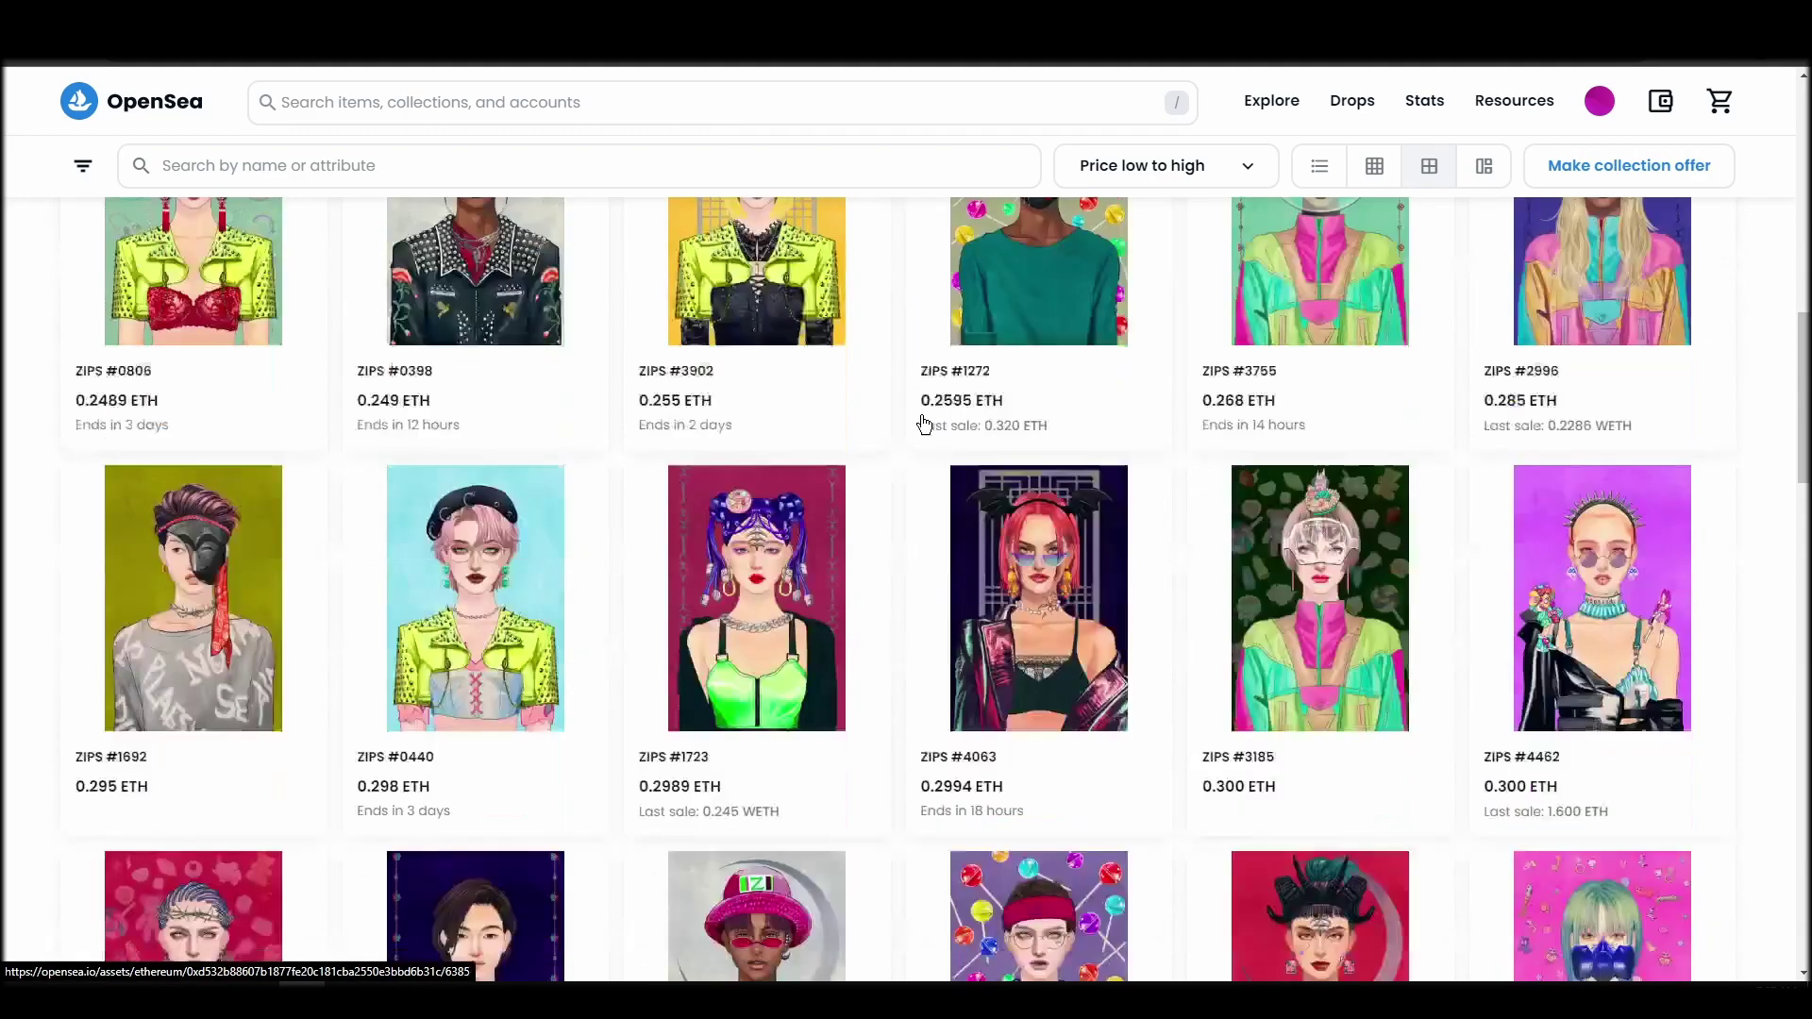
{"action": "scroll", "coordinate": [924, 424], "scroll_direction": "down", "scroll_amount": 1}
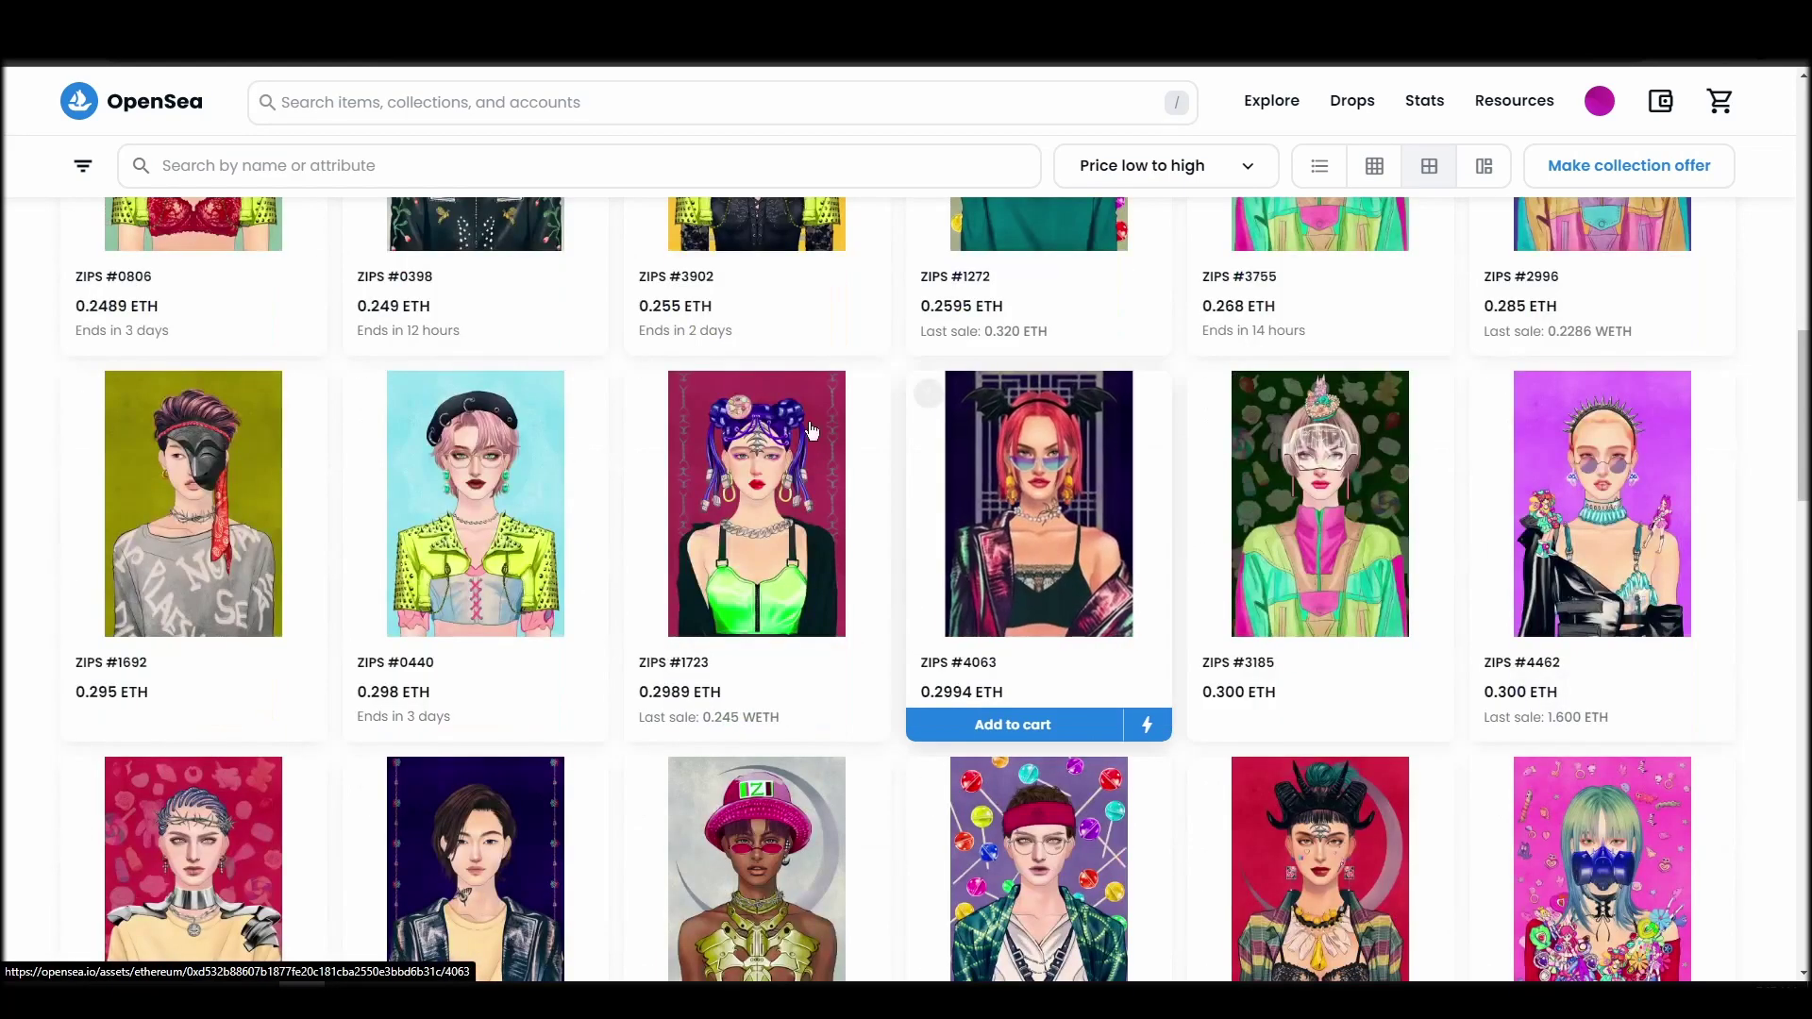
{"action": "left_click", "coordinate": [1021, 586]}
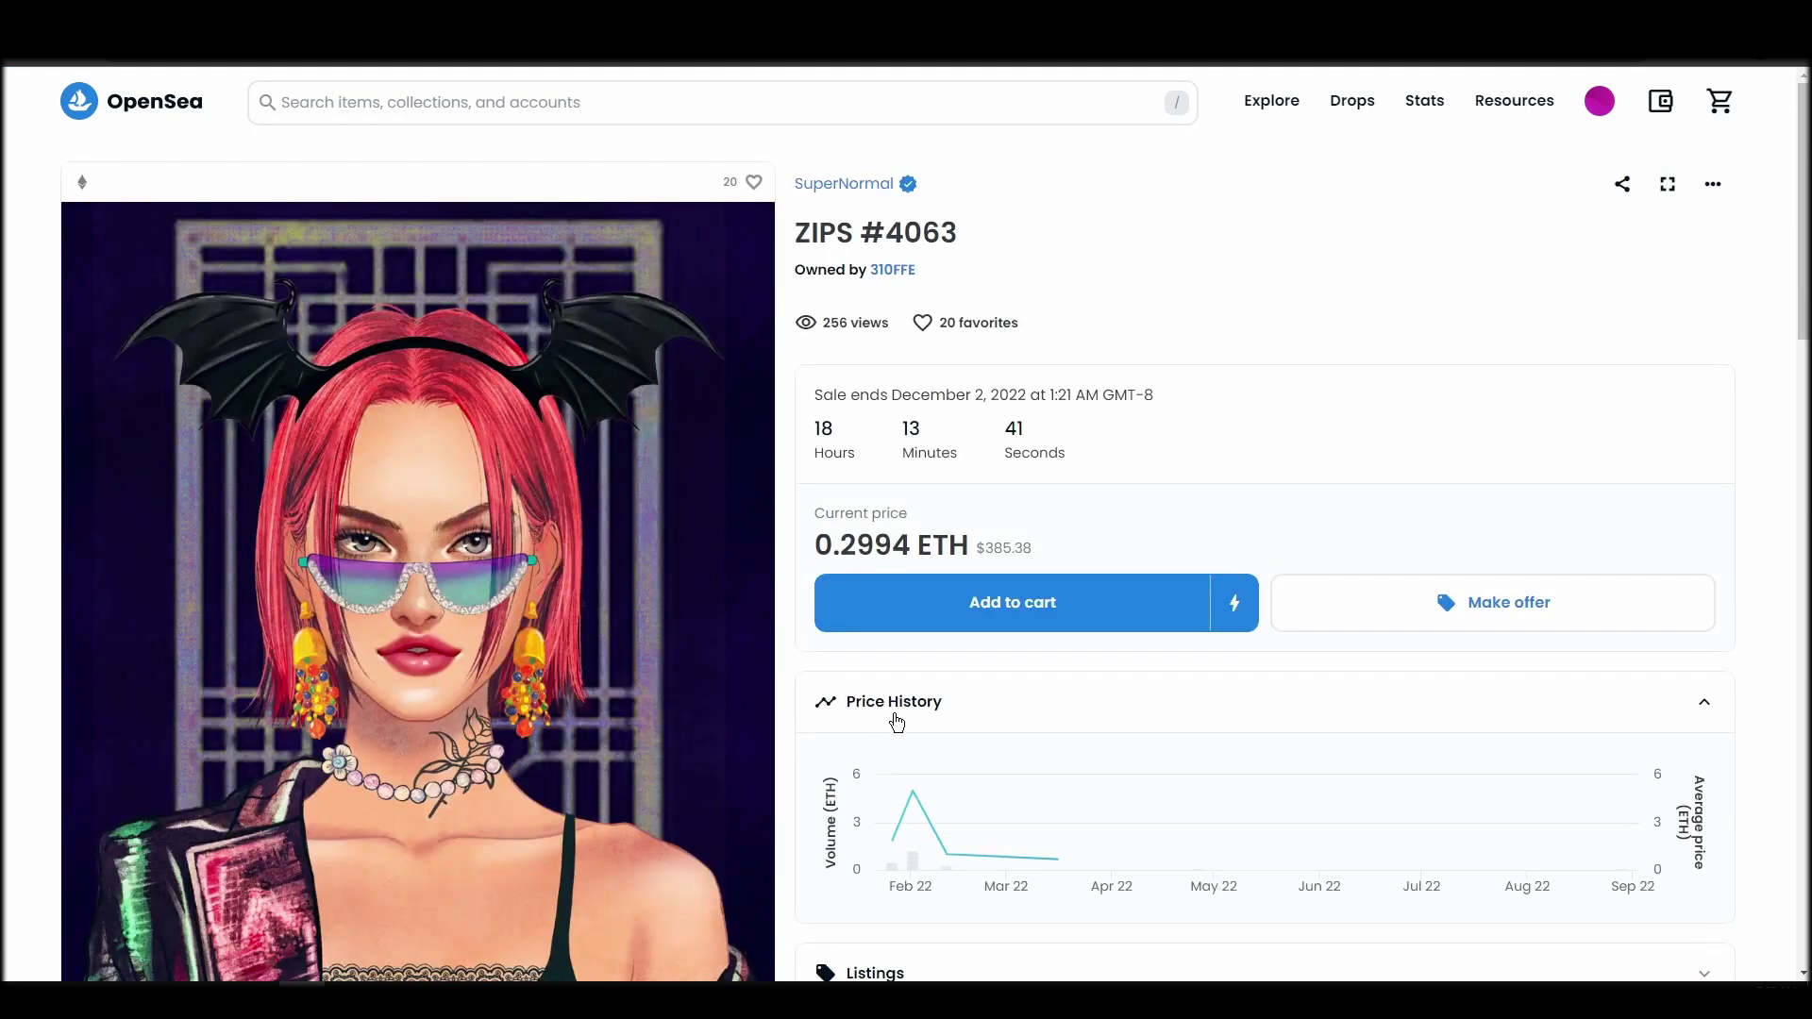
Add ZIPS #4063 at 0.2994 ETH to the cart and review the cart
{"action": "left_click", "coordinate": [936, 612]}
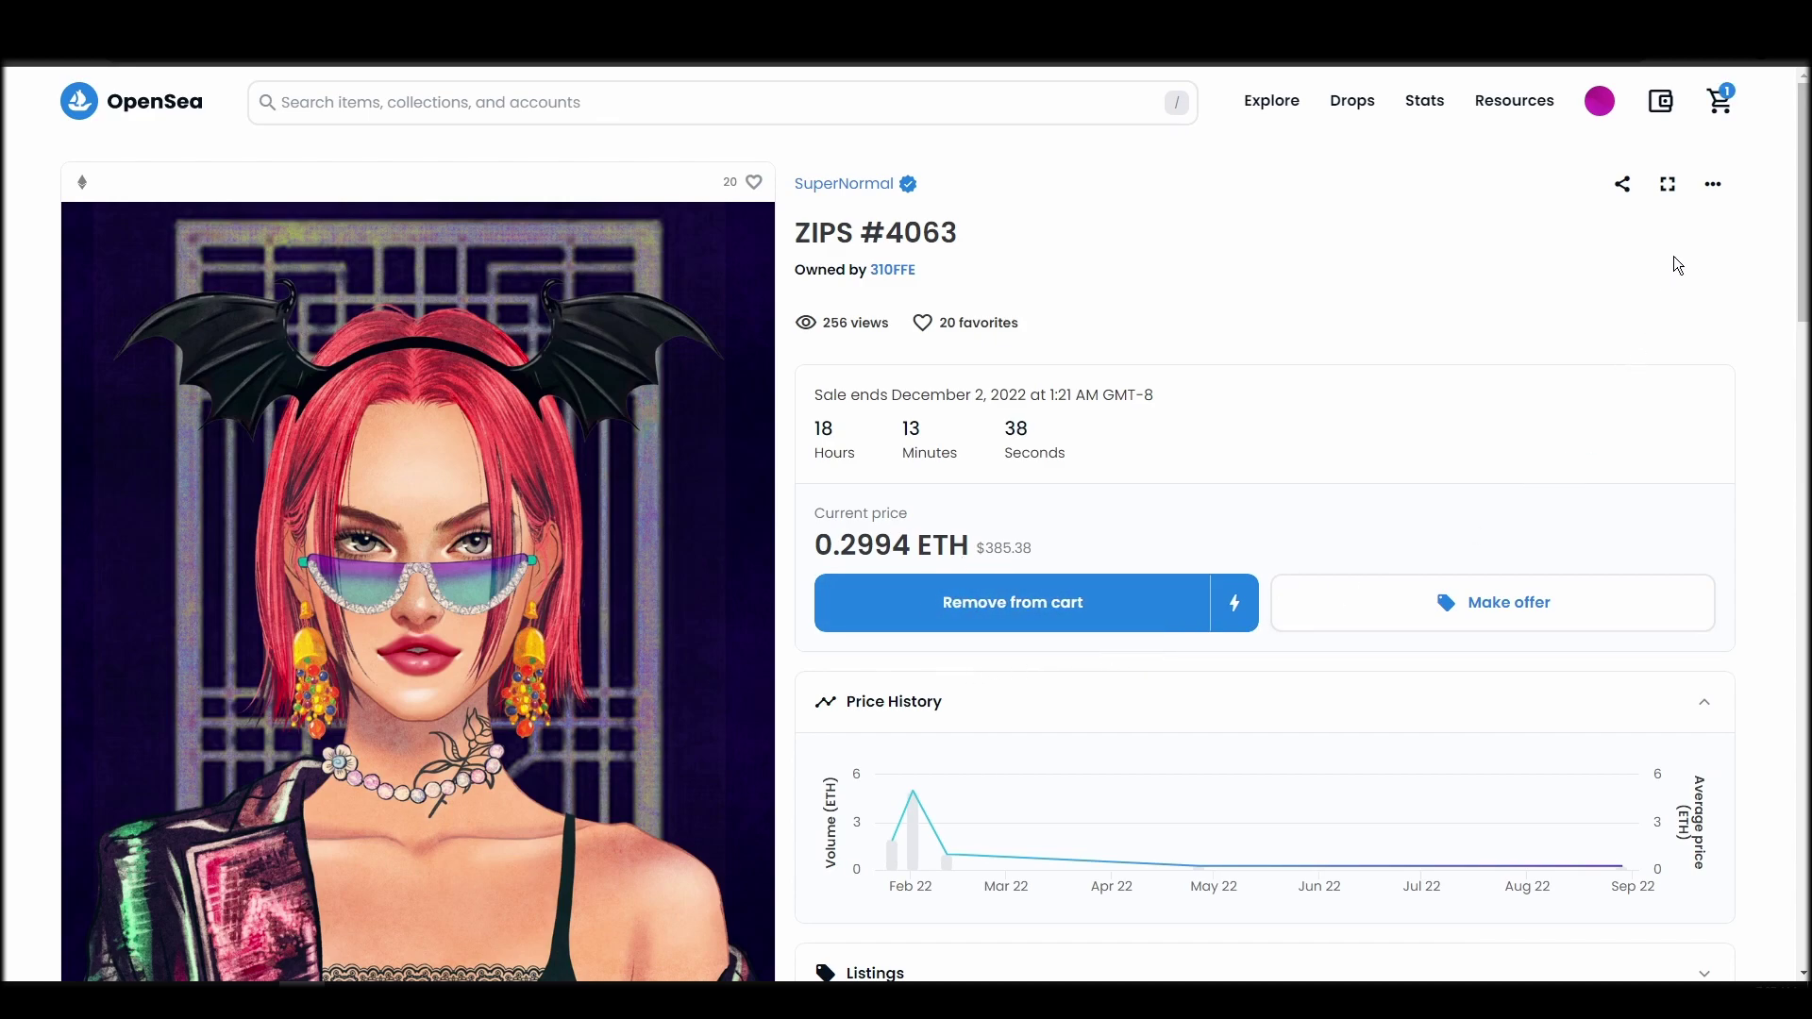
{"action": "left_click", "coordinate": [1733, 102]}
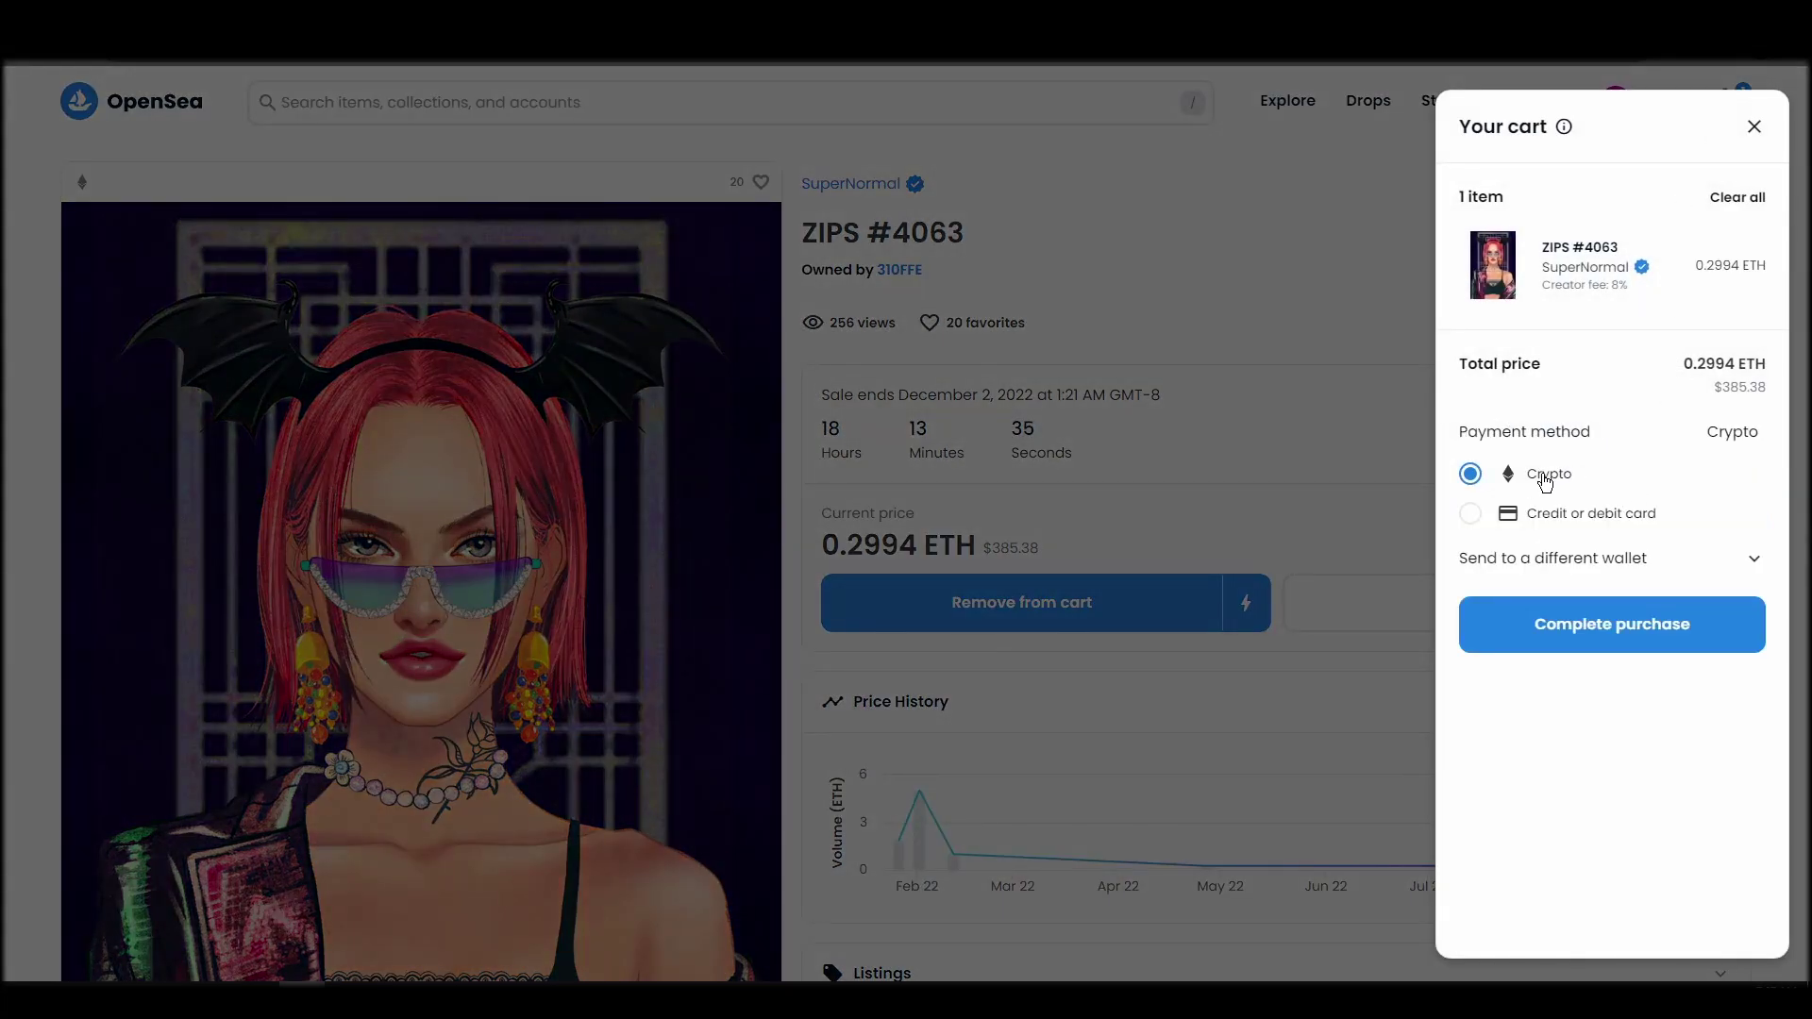